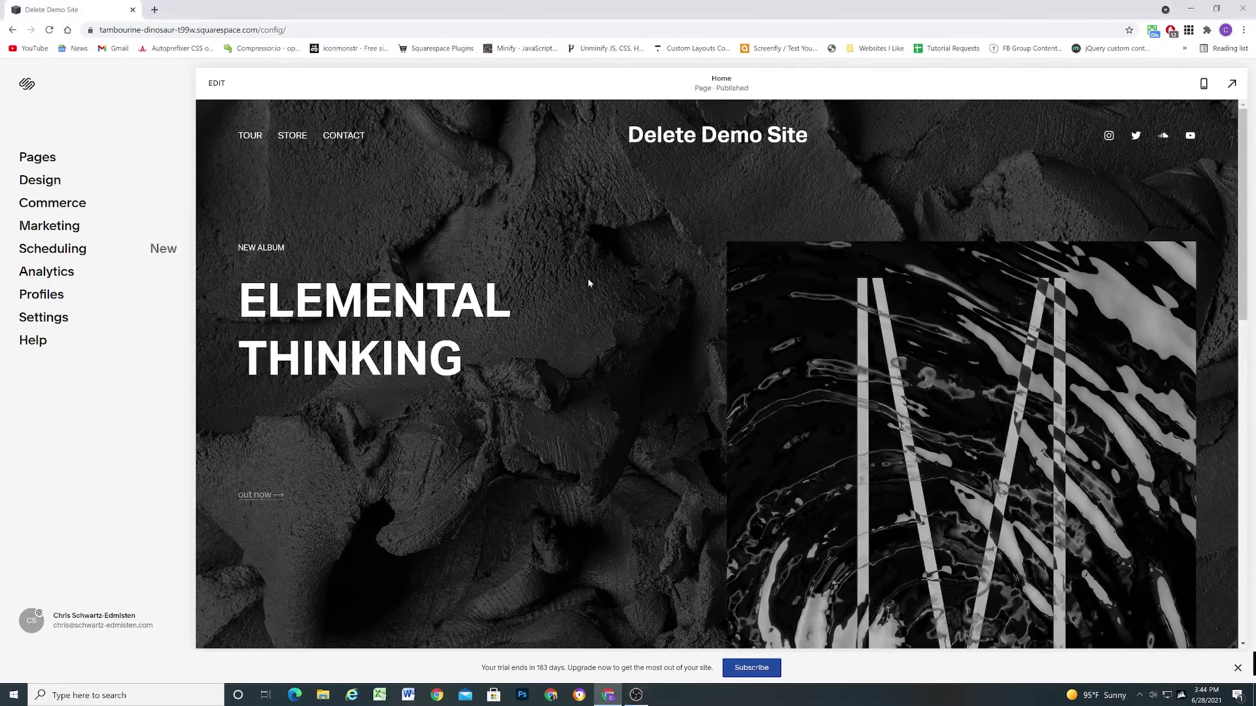
# Step: Enter edit mode on the Home page and scroll down past the tour dates
pyautogui.click(217, 83)
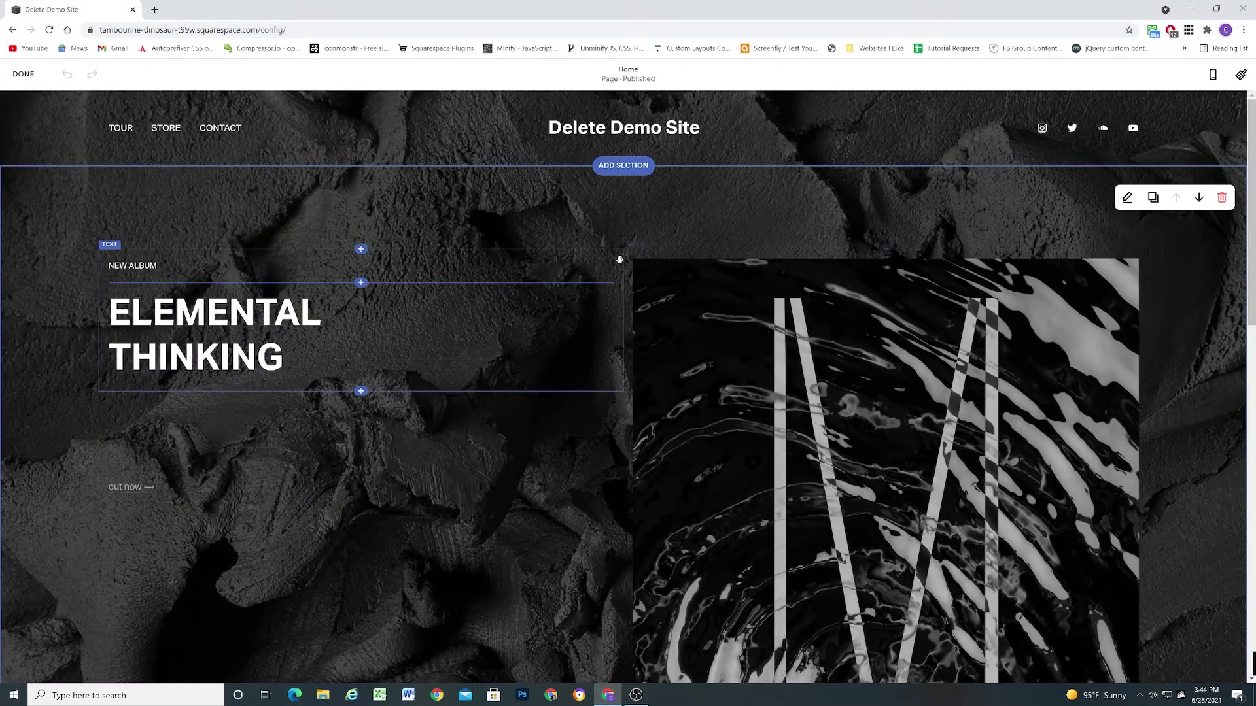
pyautogui.scroll(-10, 586, 261)
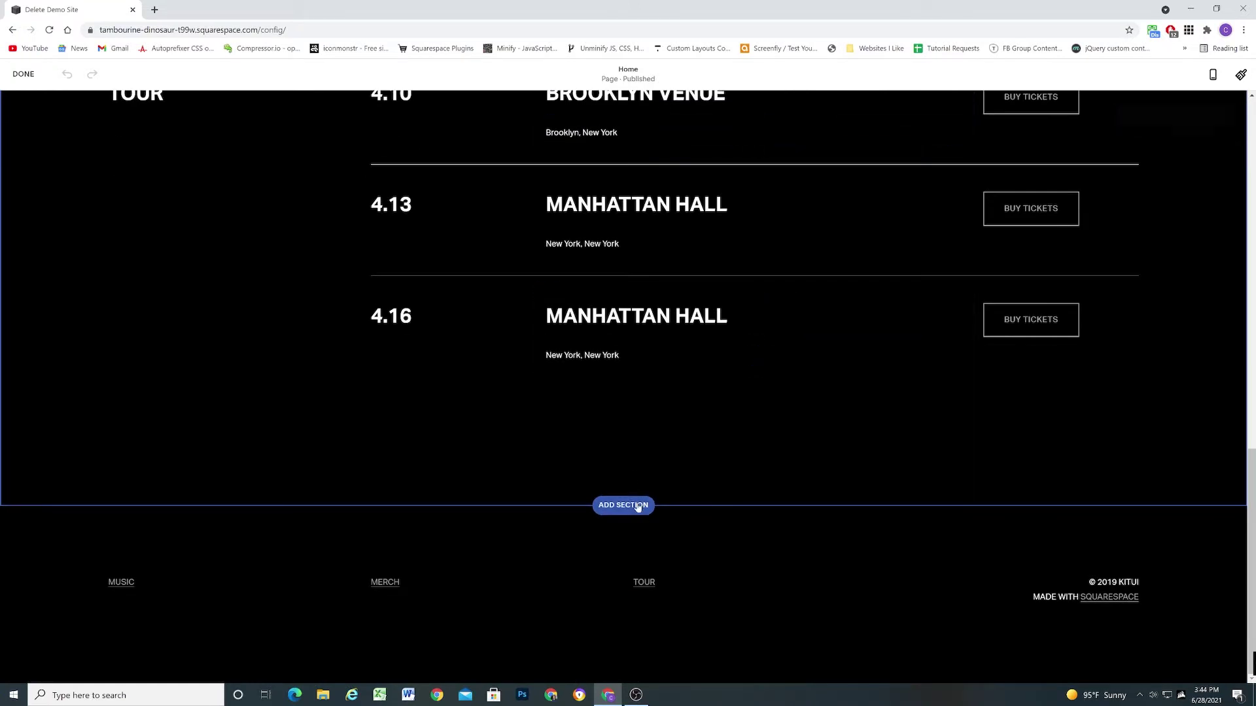
# Step: Add the Headlines AUTO layout with the snowy mountain banner slideshow after the tour dates
pyautogui.click(623, 506)
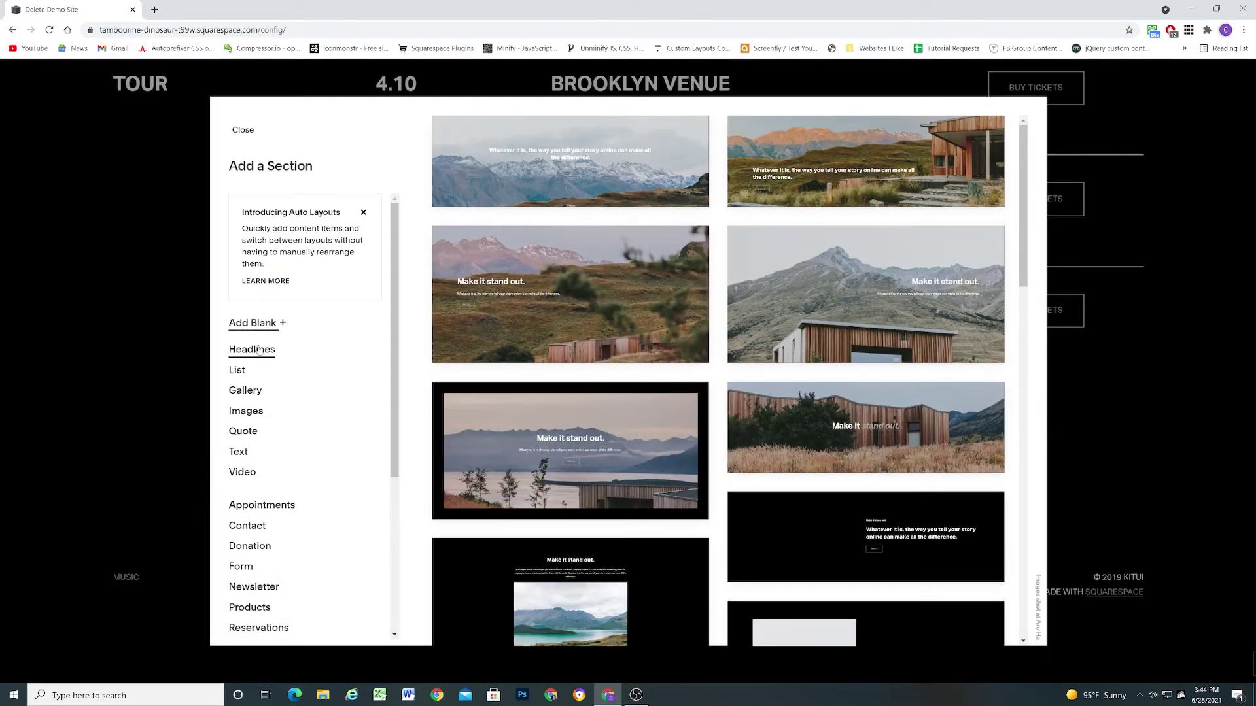
pyautogui.scroll(-4, 258, 367)
pyautogui.scroll(5, 245, 481)
pyautogui.scroll(-15, 673, 327)
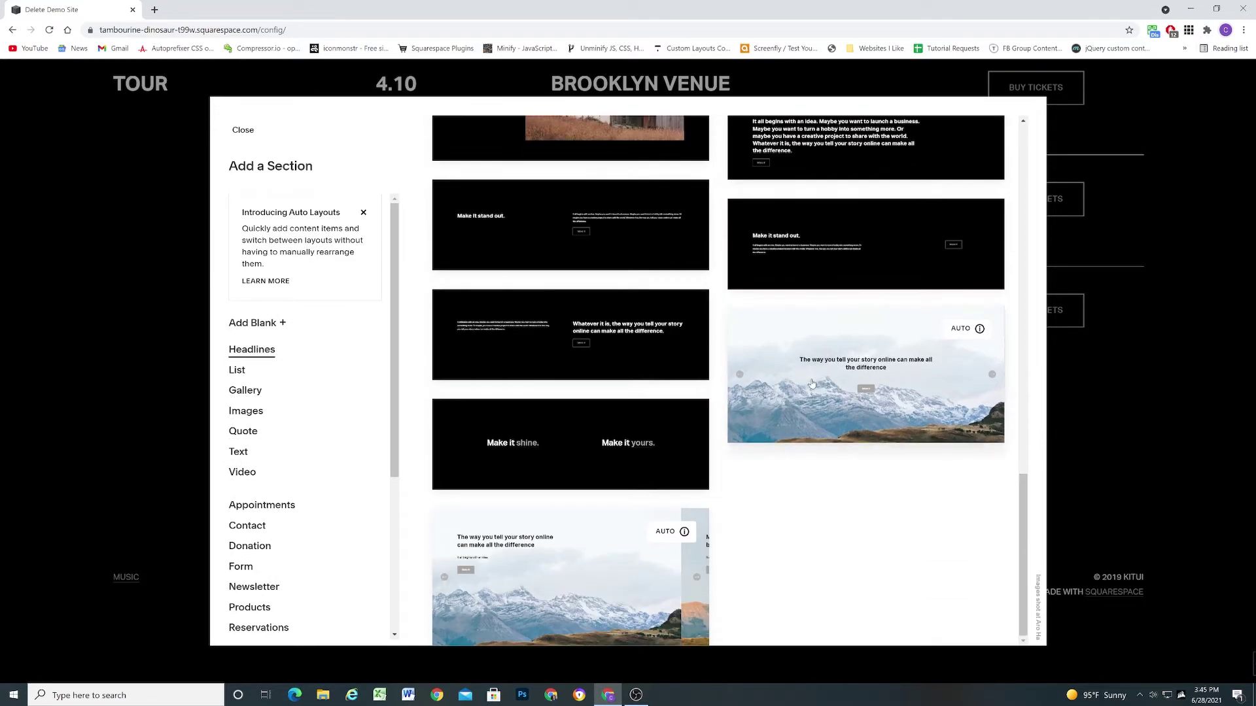
pyautogui.moveTo(974, 334)
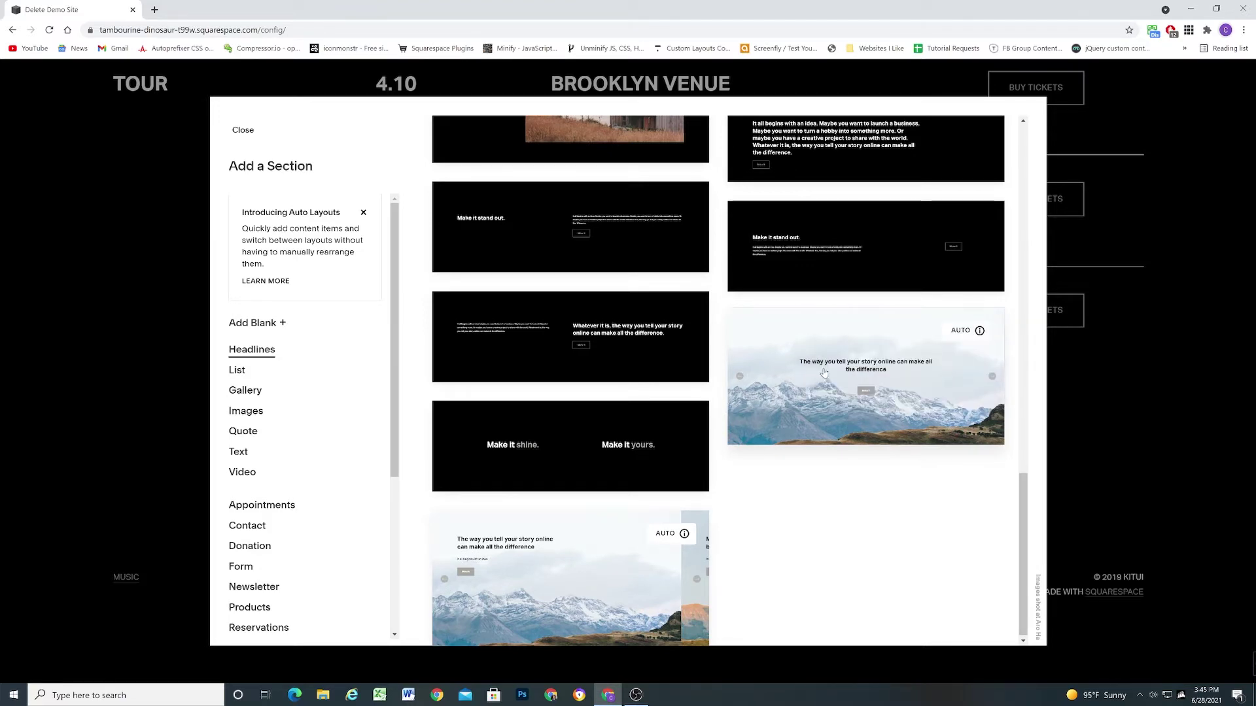
pyautogui.click(824, 373)
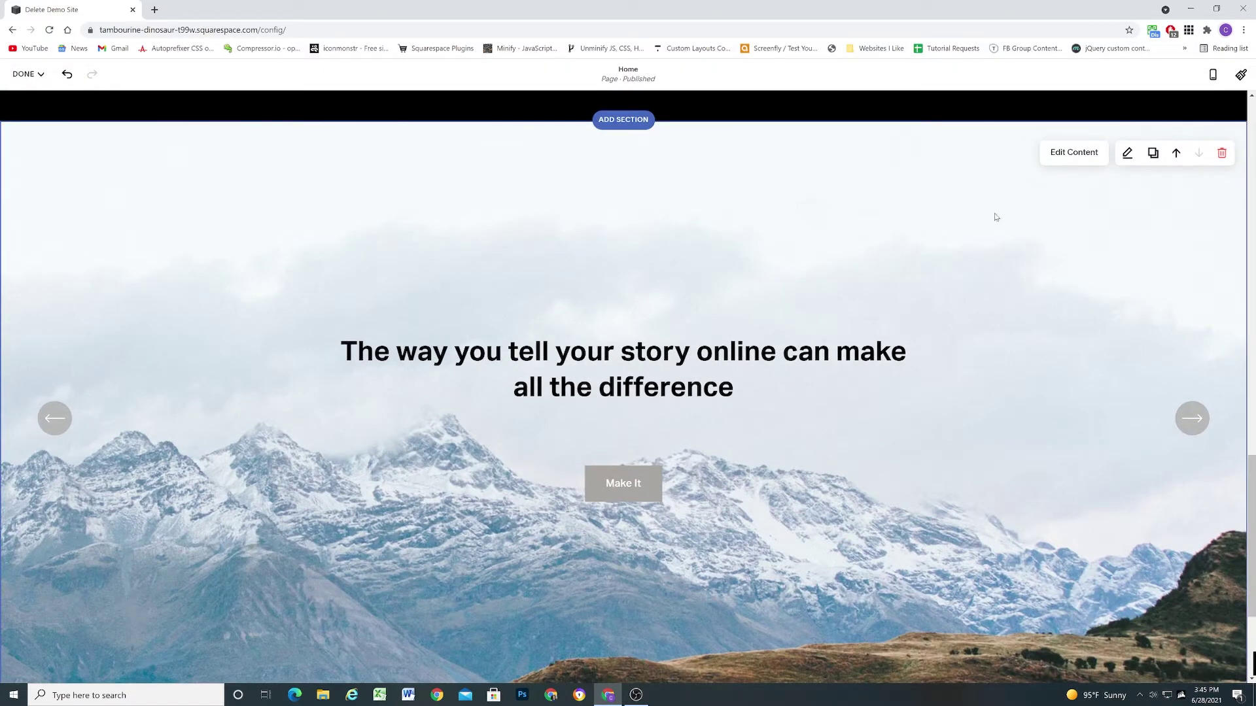
# Step: Look over the section's colour theme choices, then bring up its Edit Content settings
pyautogui.click(1128, 155)
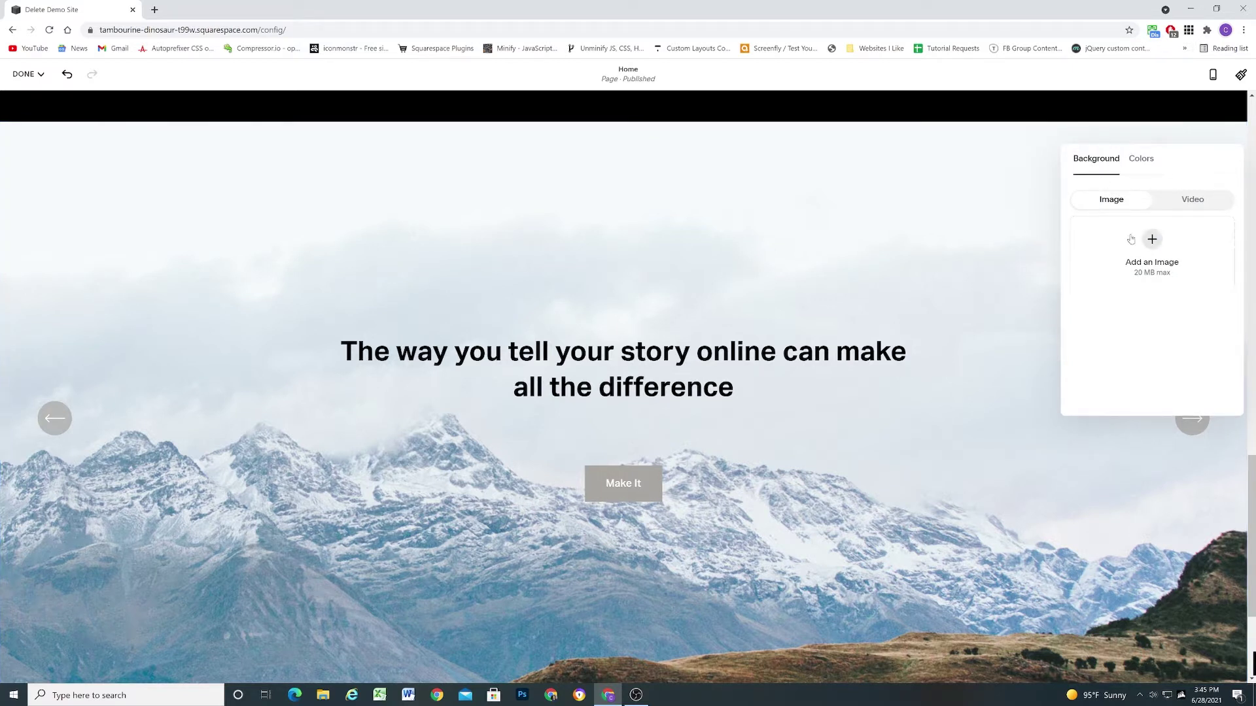
pyautogui.click(1140, 163)
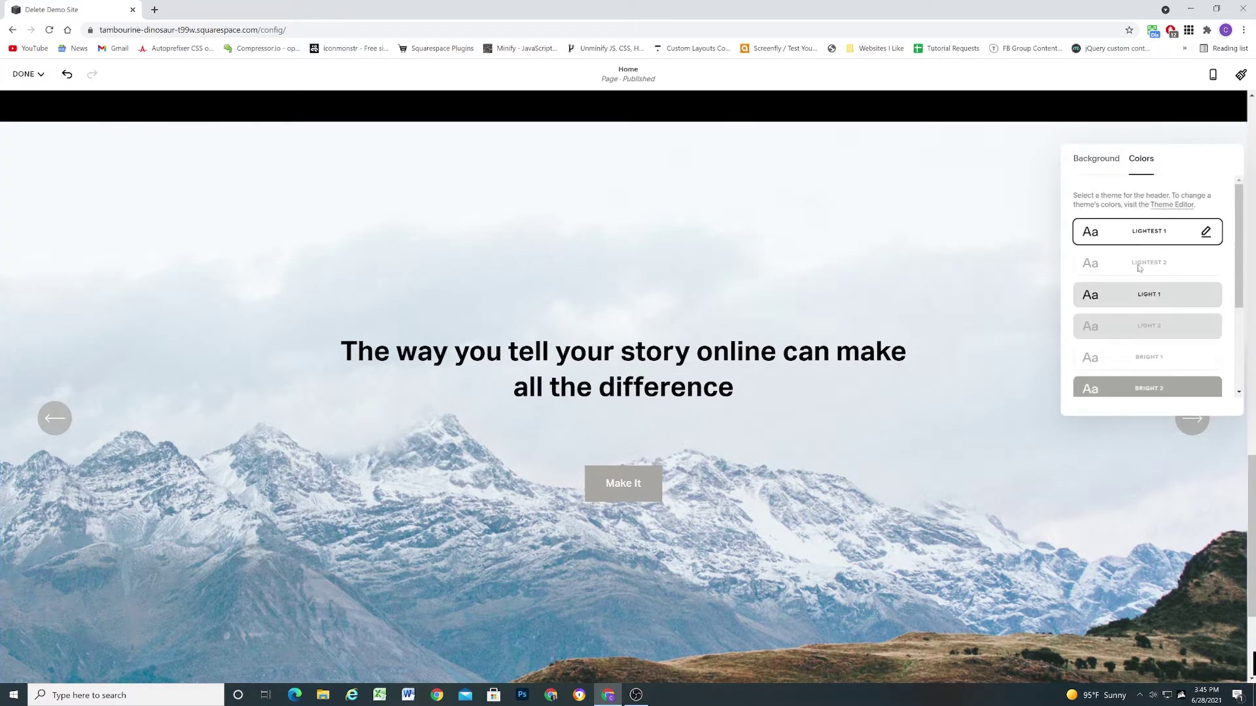
pyautogui.click(975, 272)
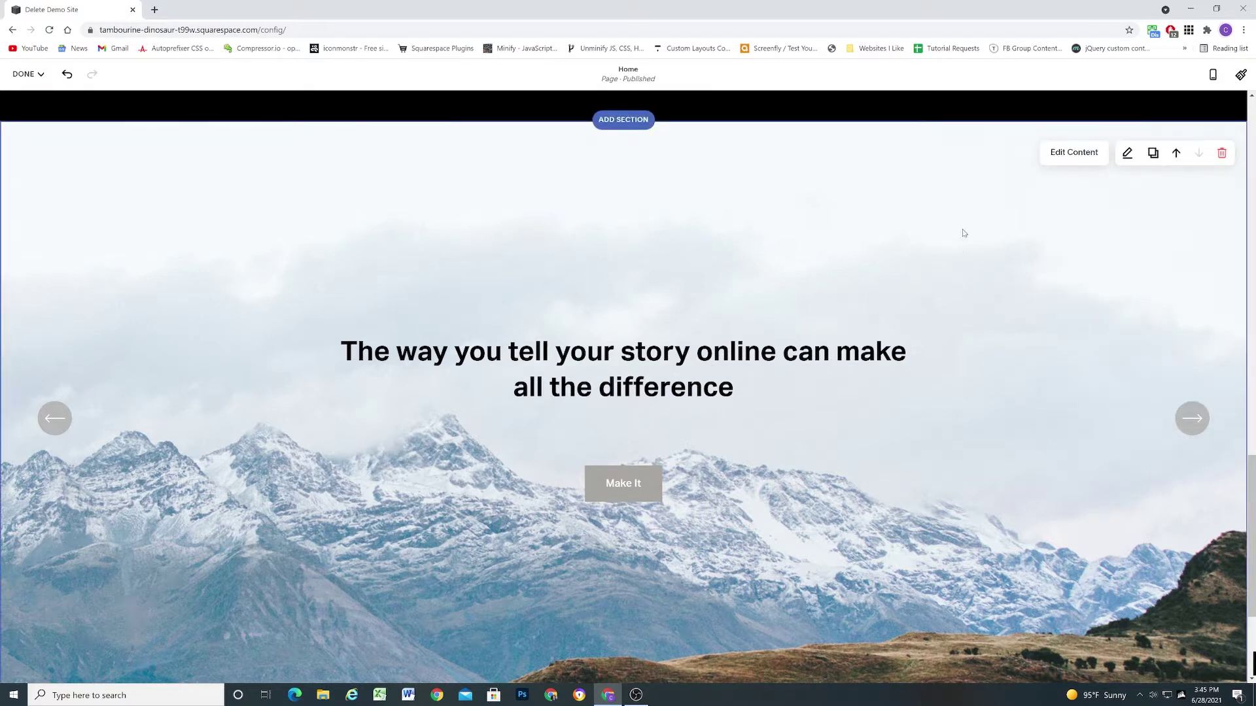
pyautogui.click(1079, 153)
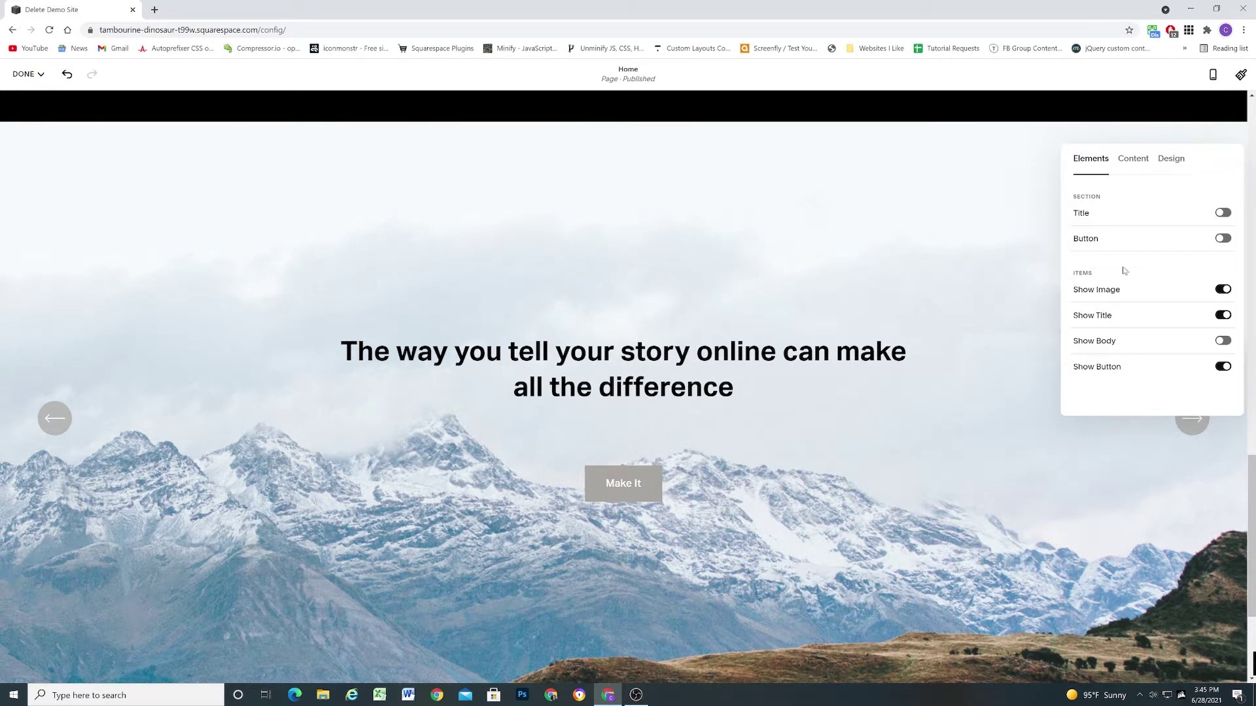
# Step: Switch the section's Design layout from the banner slideshow to Simple List
pyautogui.click(1169, 163)
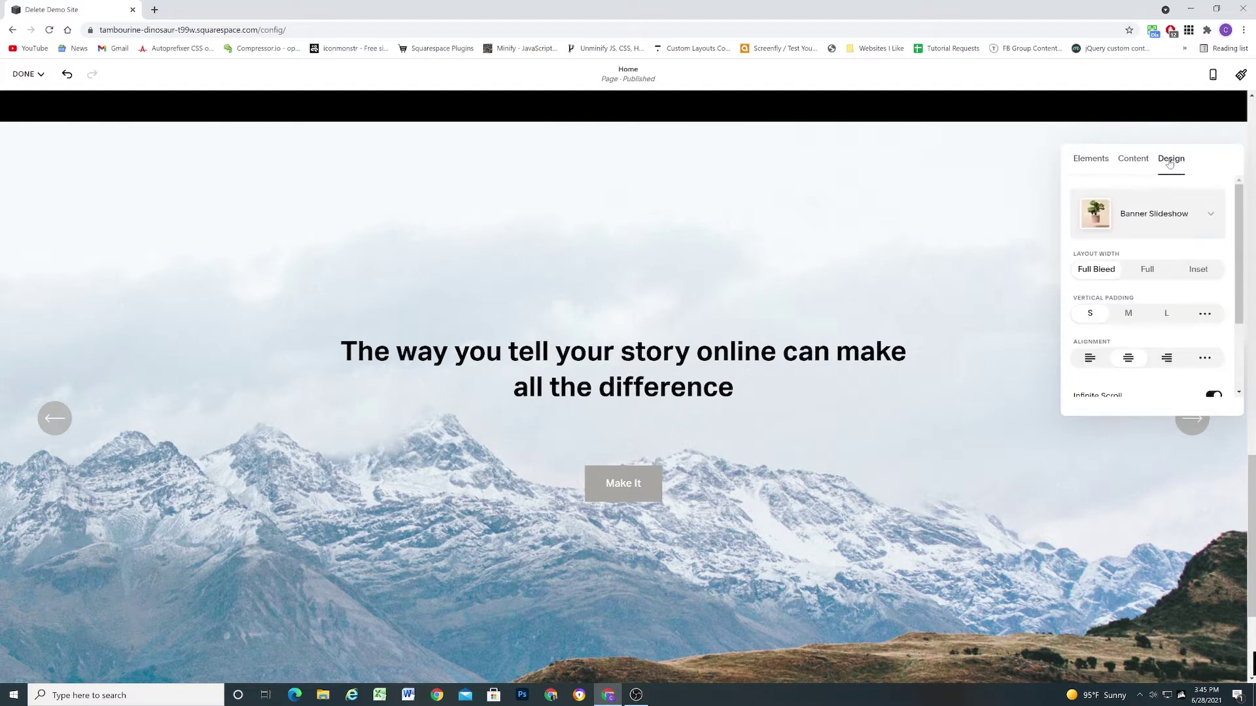
pyautogui.click(1191, 212)
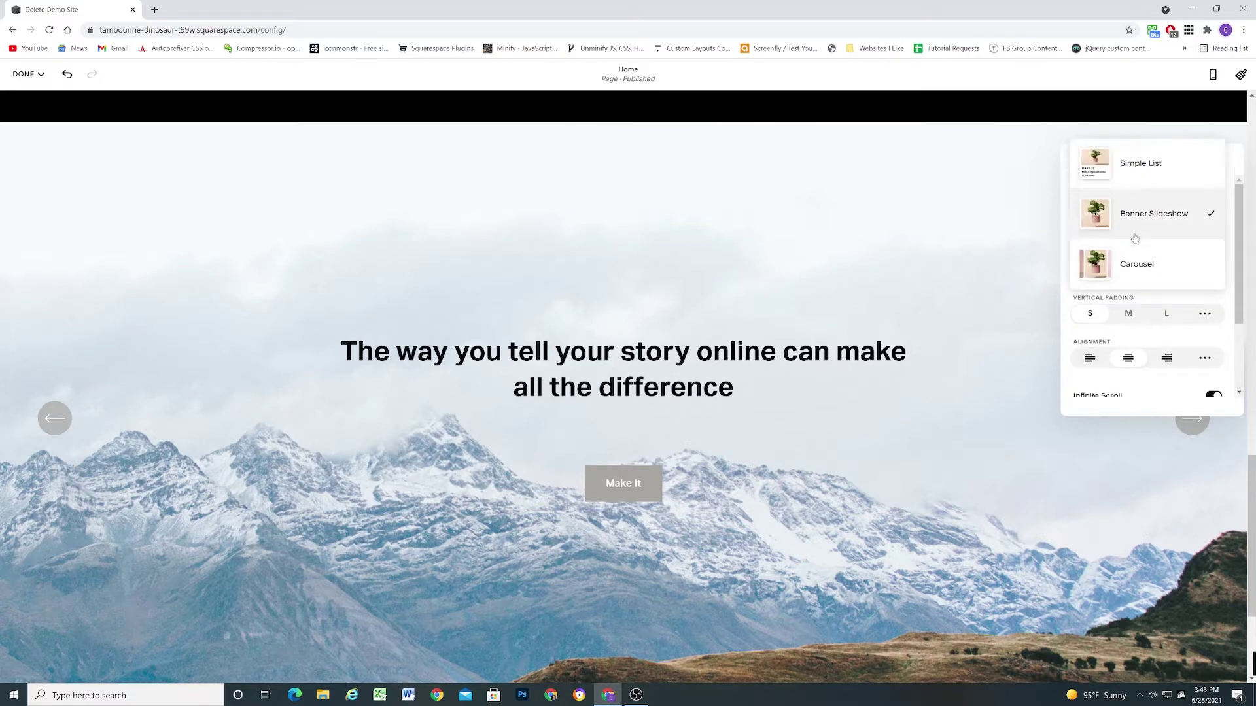
pyautogui.click(1137, 164)
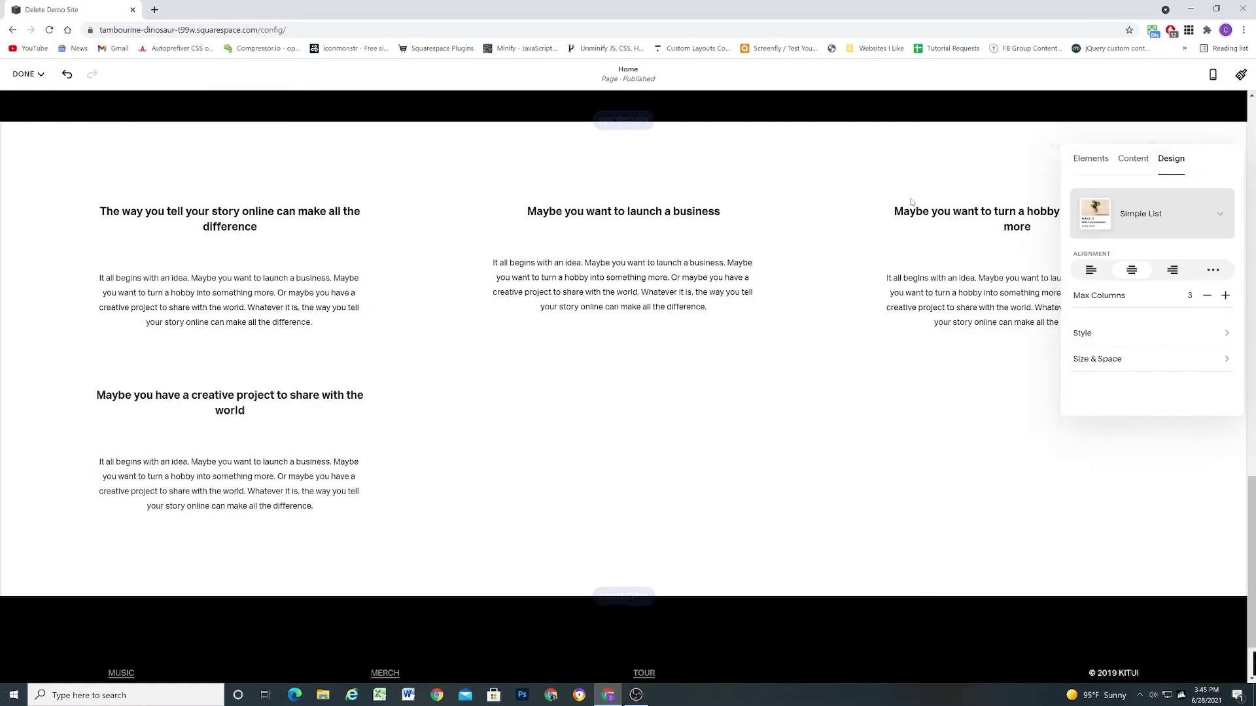
pyautogui.scroll(1, 448, 314)
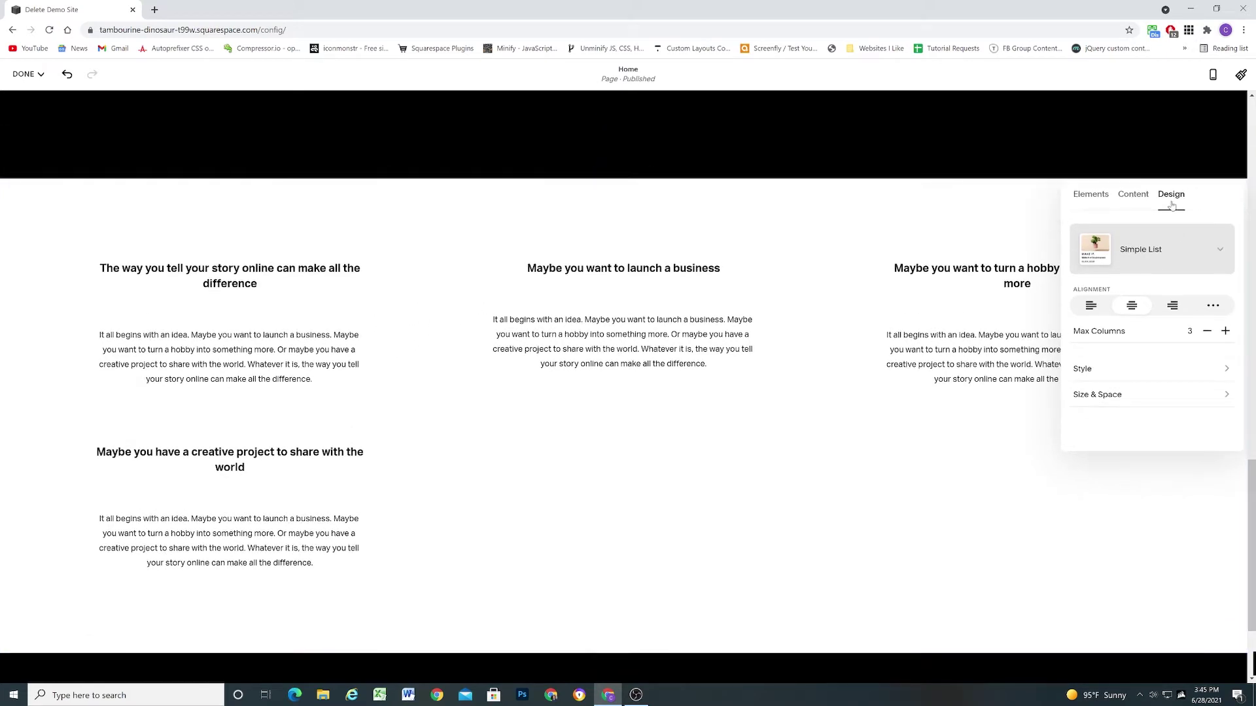
# Step: In Elements, turn on the section title and section button to preview them
pyautogui.click(1083, 196)
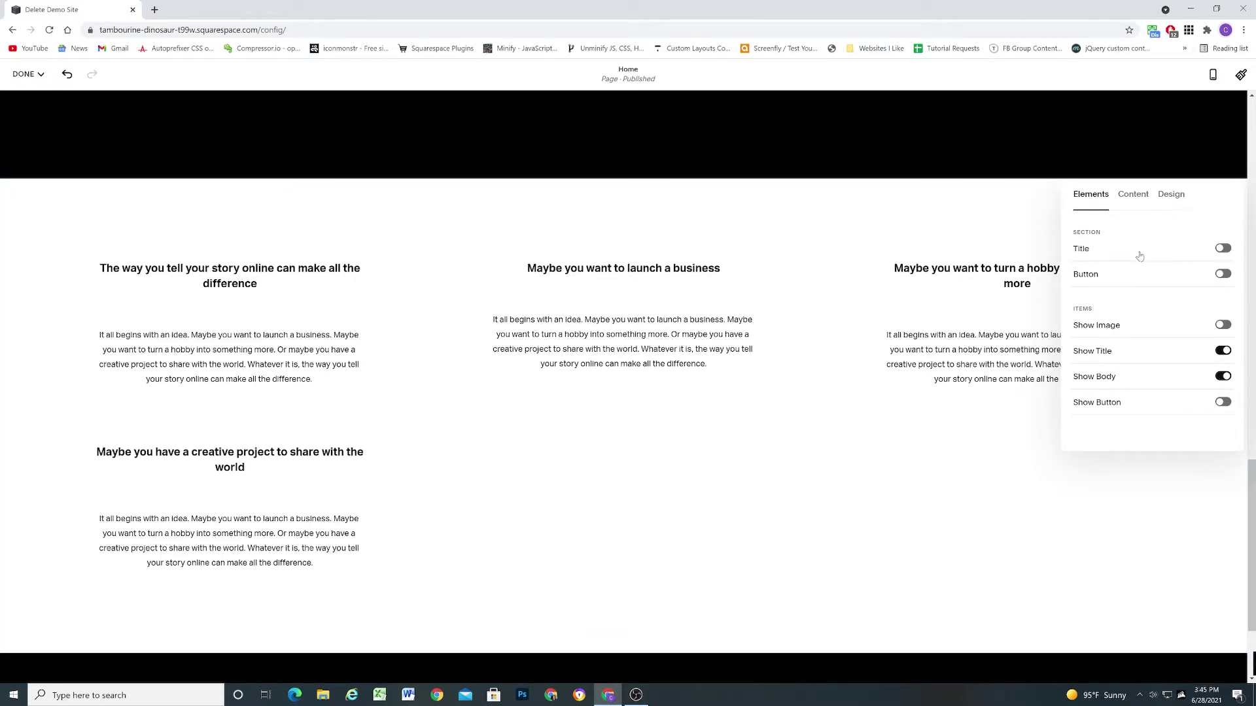
pyautogui.click(1223, 249)
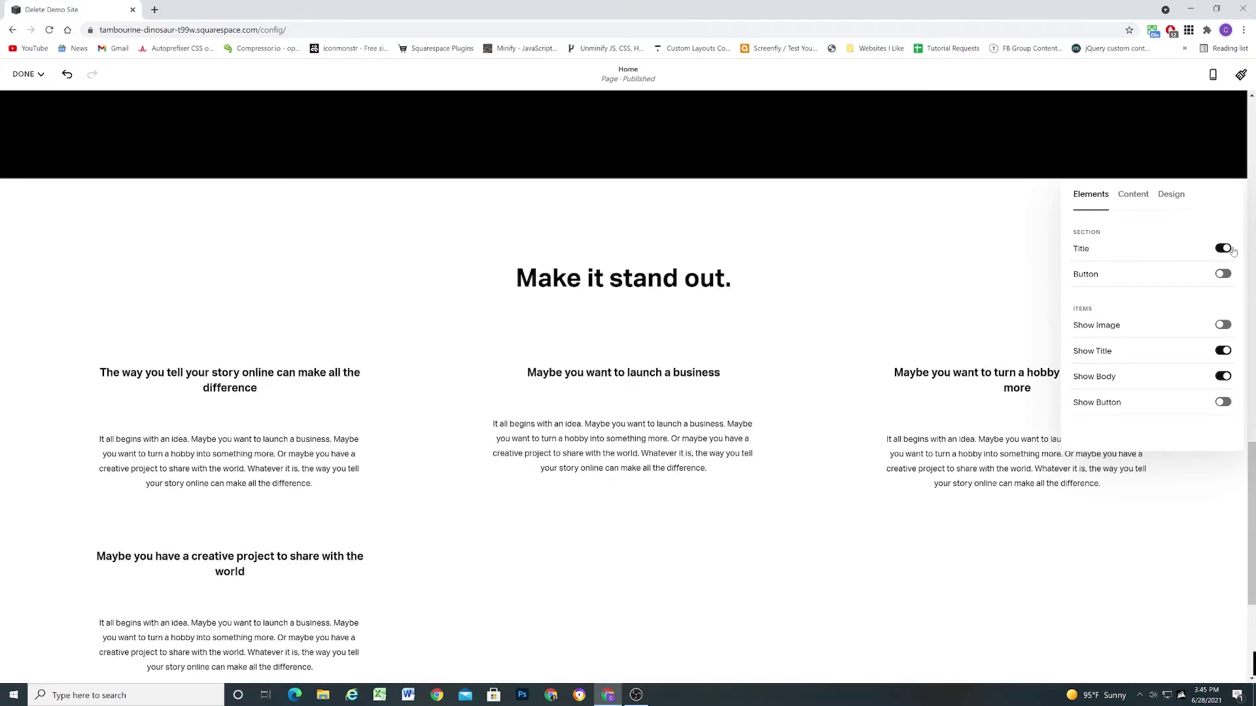
pyautogui.scroll(-2, 626, 165)
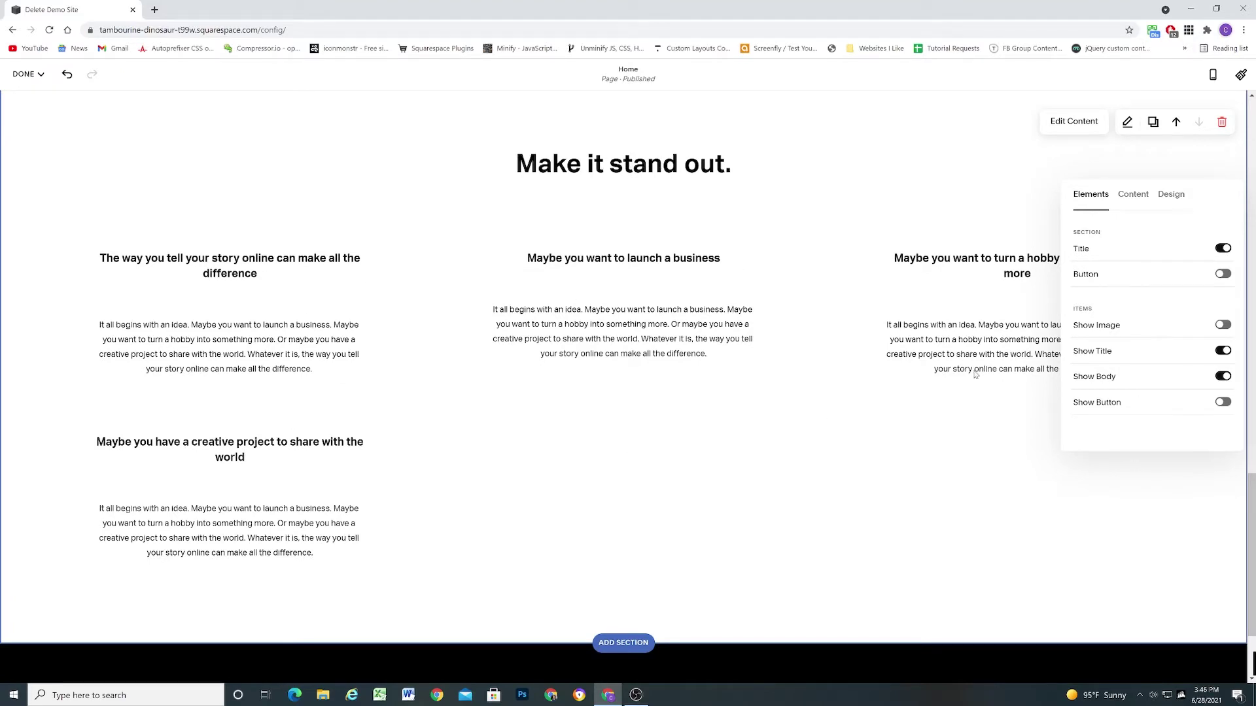
pyautogui.click(1223, 274)
pyautogui.scroll(-2, 581, 527)
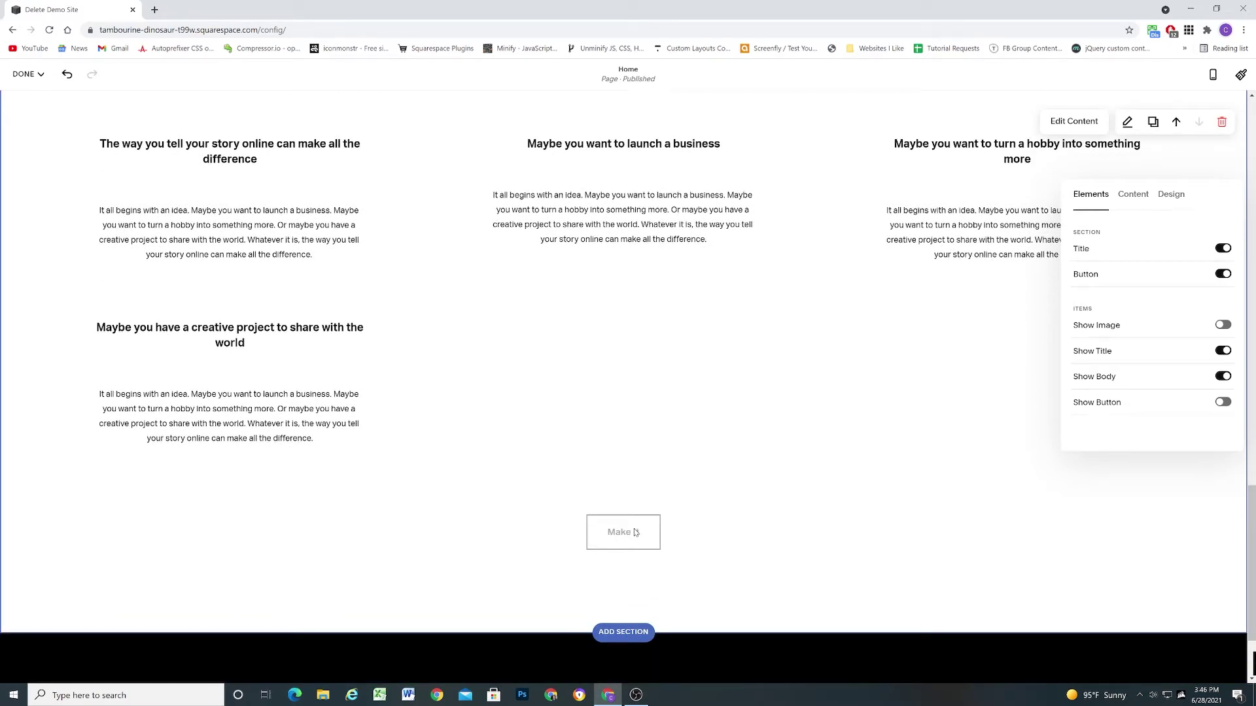
# Step: Turn the section title and section button back off
pyautogui.scroll(3, 642, 537)
pyautogui.scroll(-2, 648, 500)
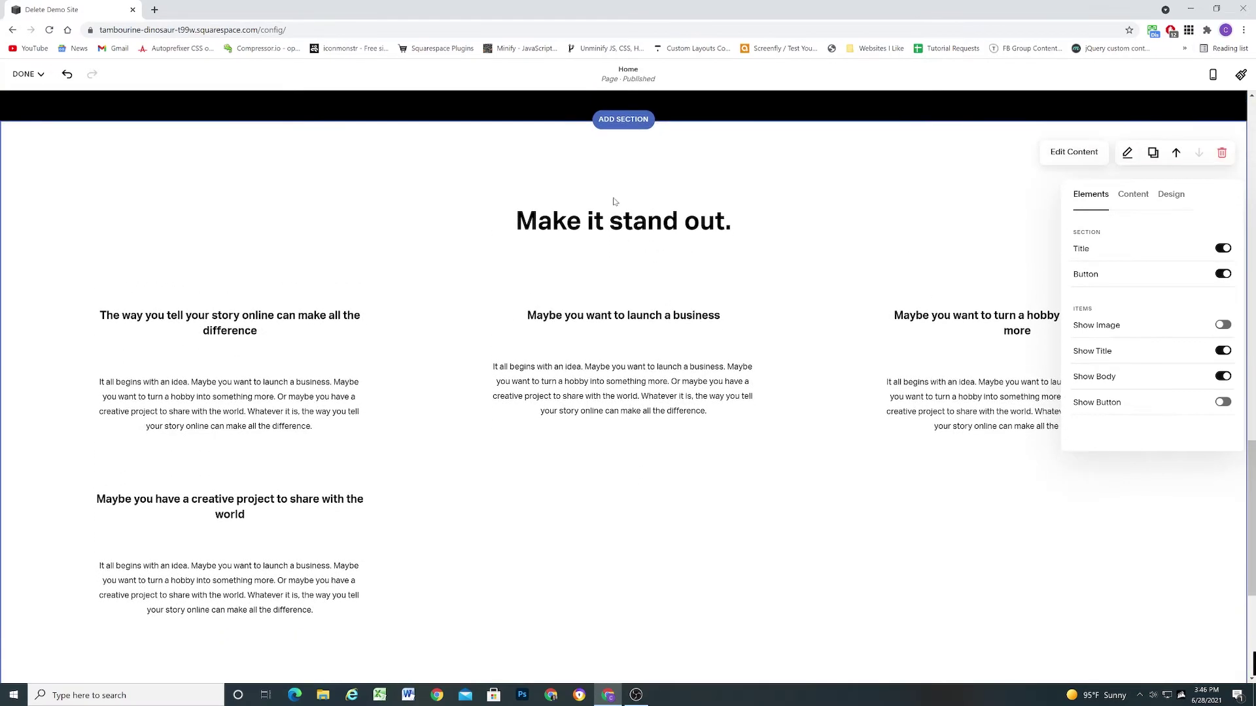
pyautogui.click(1222, 249)
pyautogui.click(1221, 275)
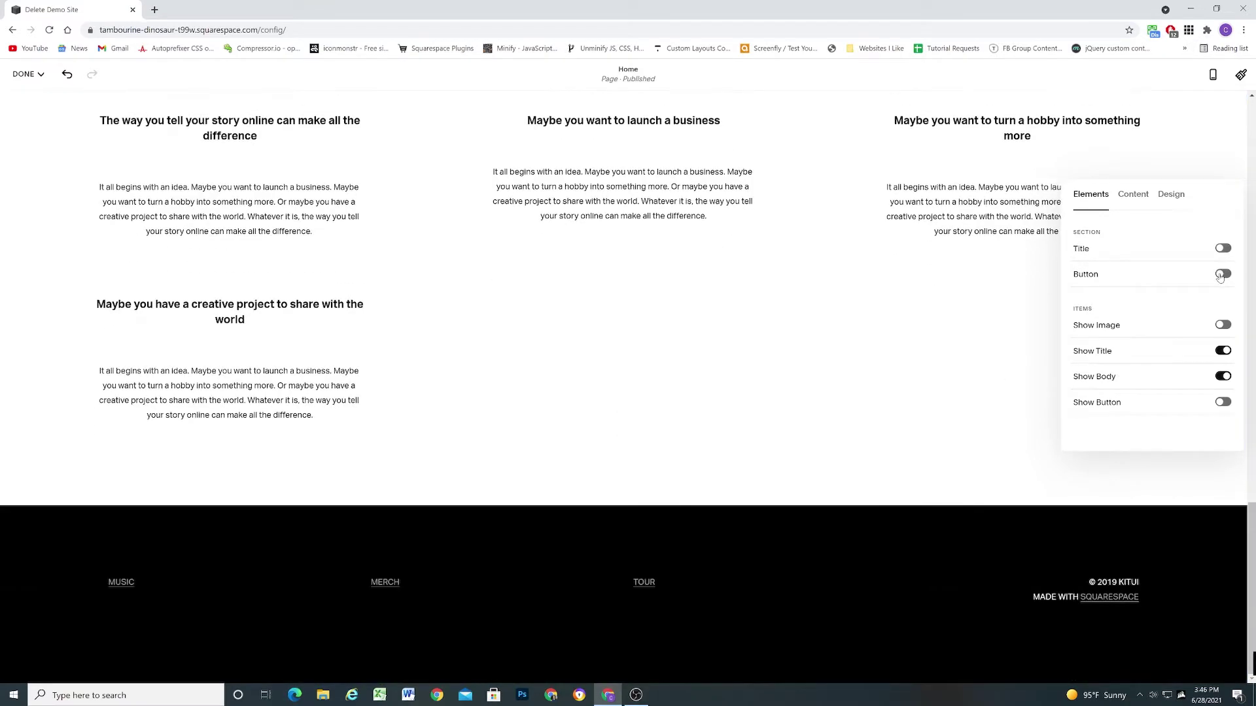
pyautogui.scroll(3, 664, 295)
pyautogui.scroll(-1, 664, 294)
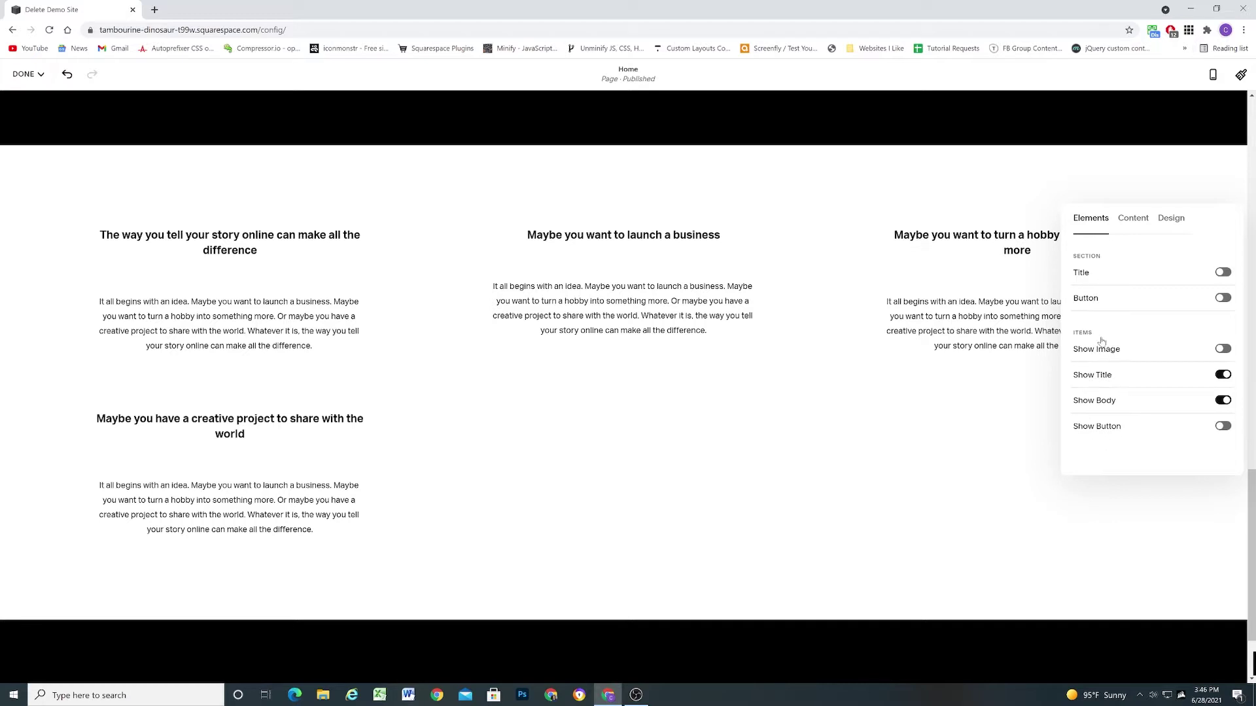
# Step: Turn on Show Image so each list item displays an image
pyautogui.click(1223, 350)
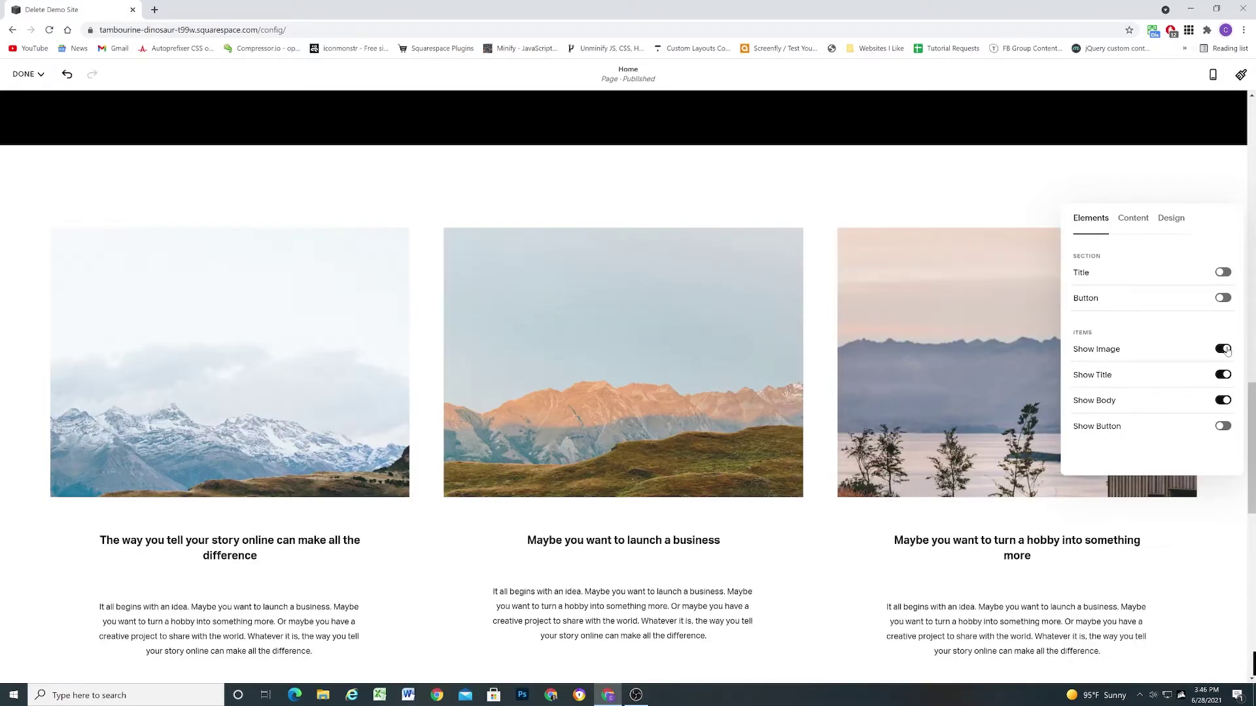
pyautogui.scroll(-3, 290, 295)
pyautogui.scroll(1, 276, 257)
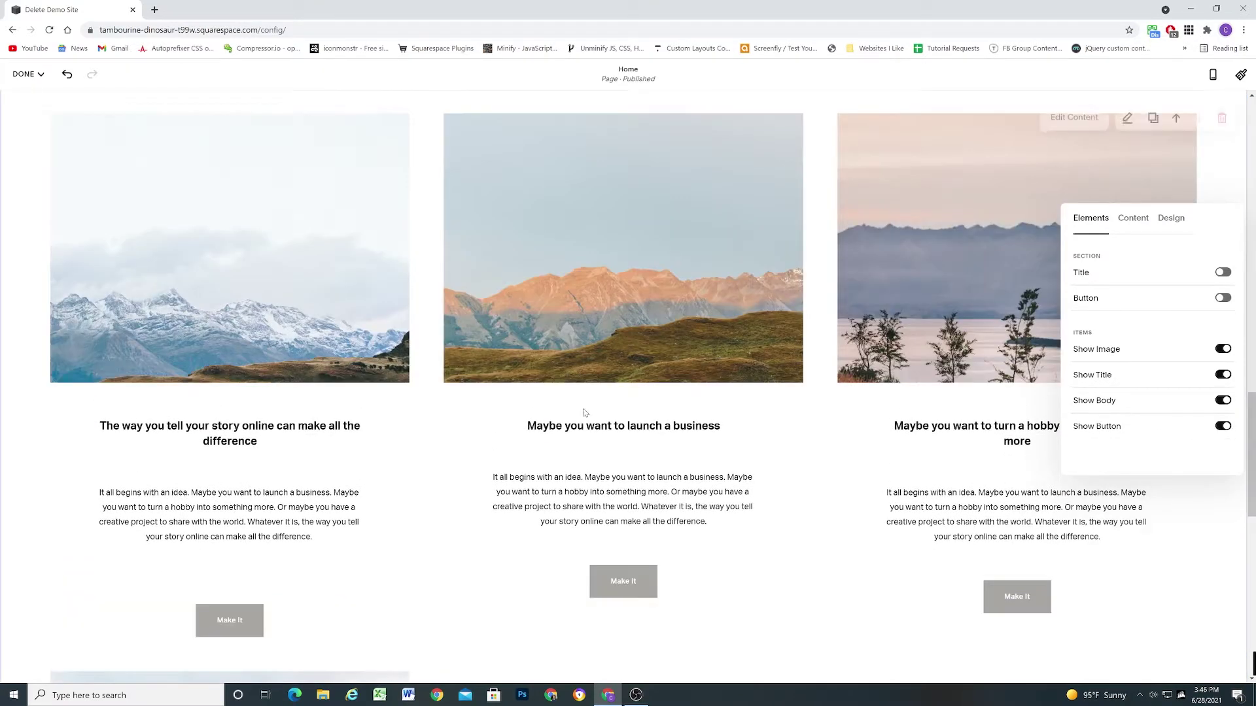
pyautogui.scroll(-2, 1198, 416)
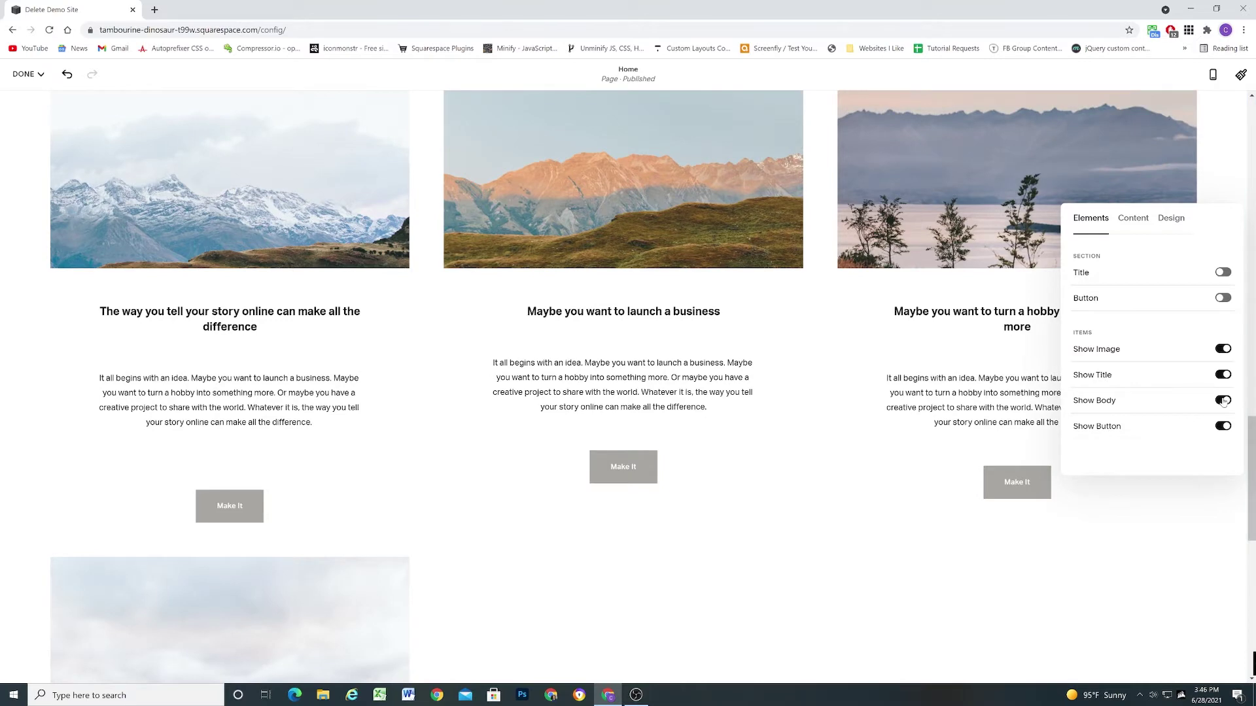
# Step: Briefly hide the item body text and titles, then switch both back on
pyautogui.click(1224, 401)
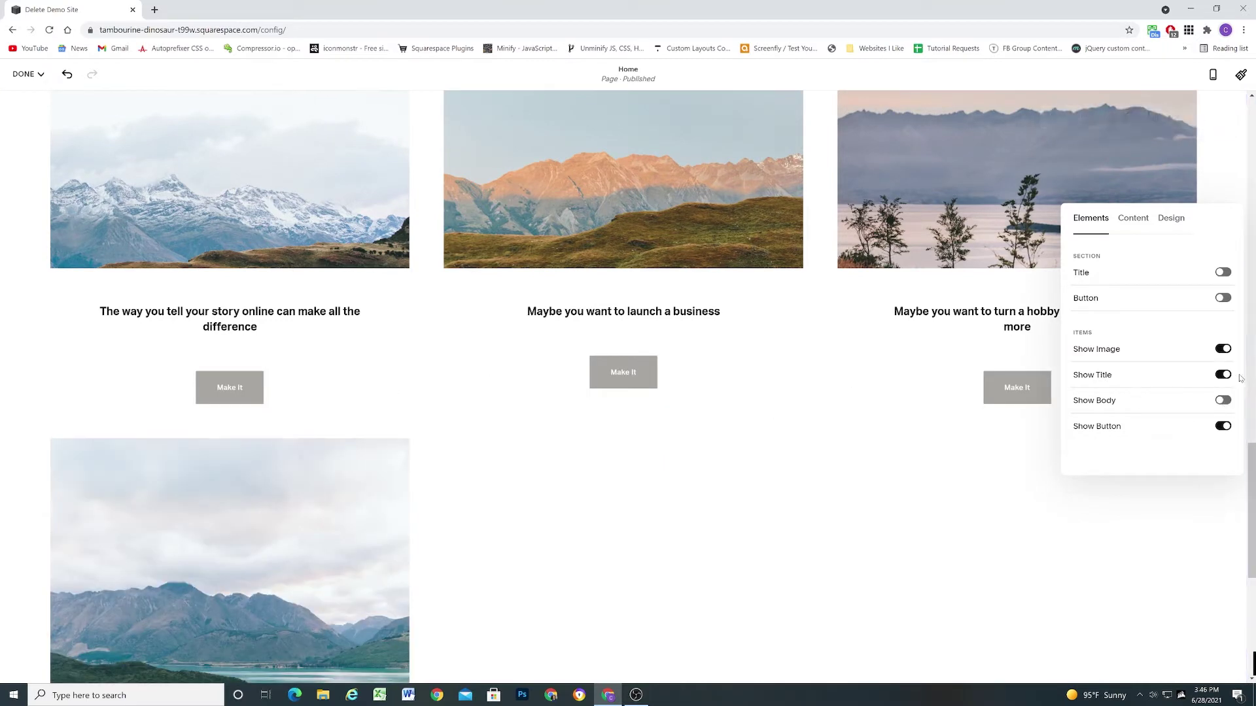
pyautogui.click(1223, 376)
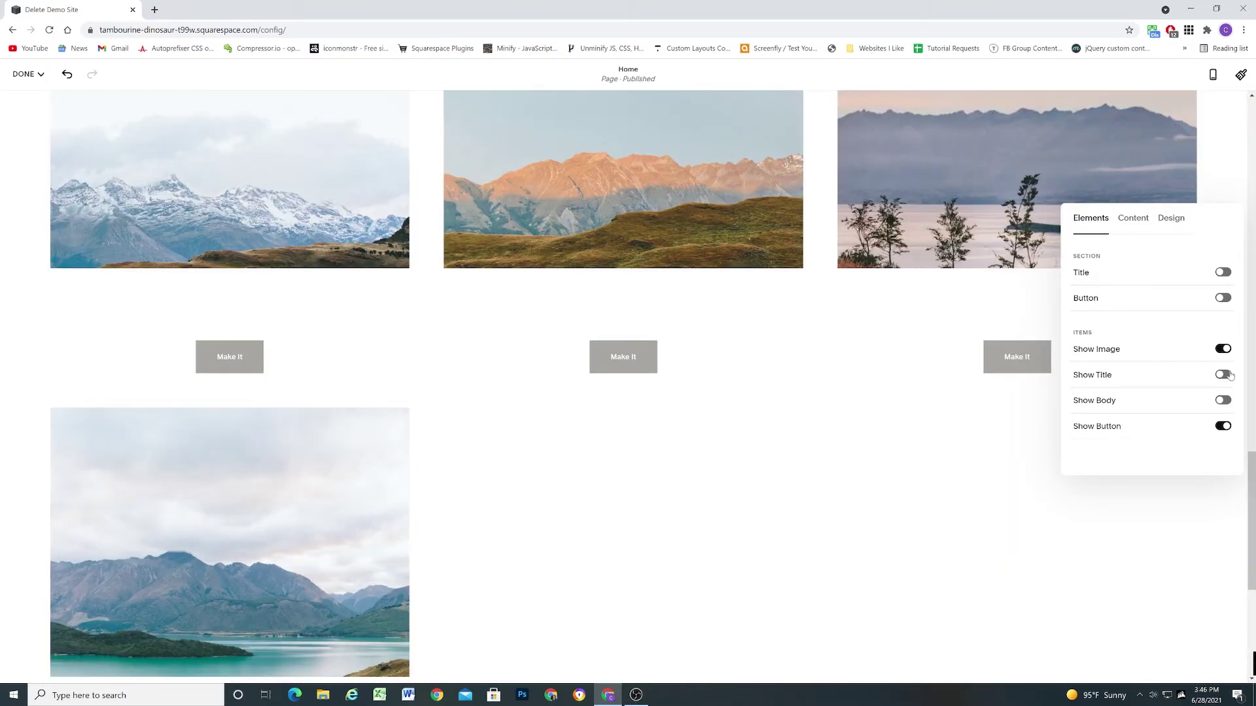
pyautogui.click(1222, 375)
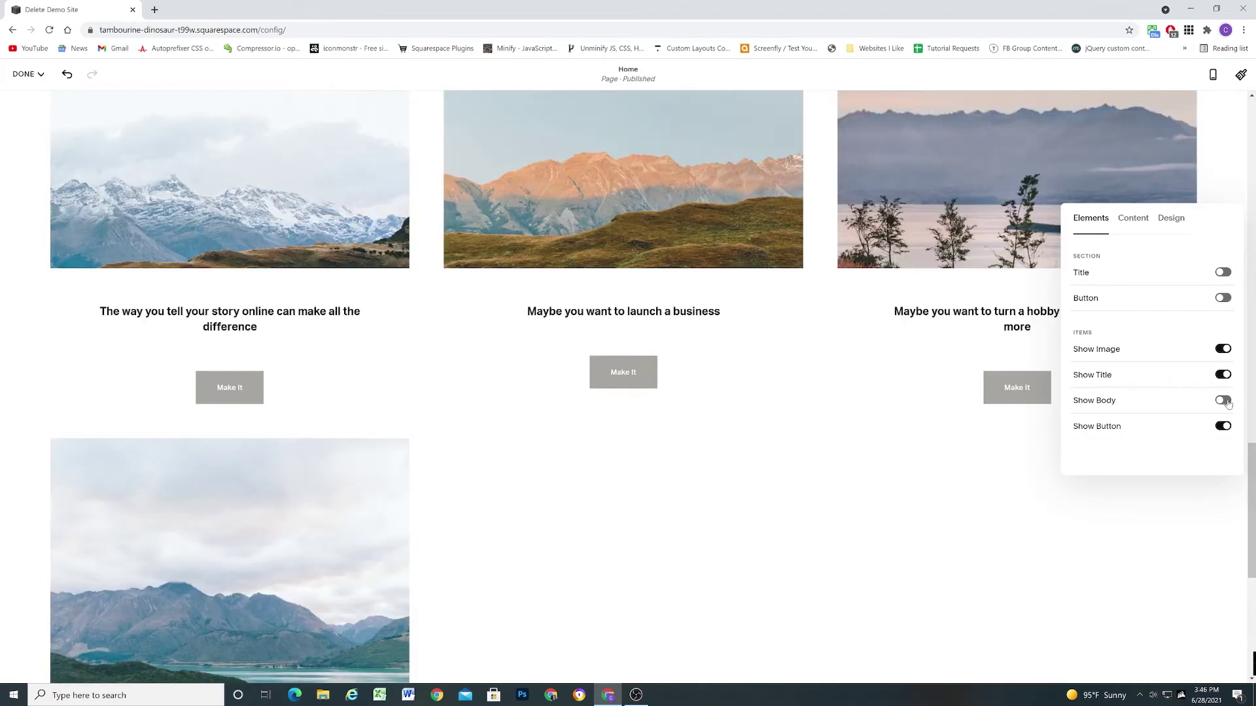
pyautogui.click(1226, 401)
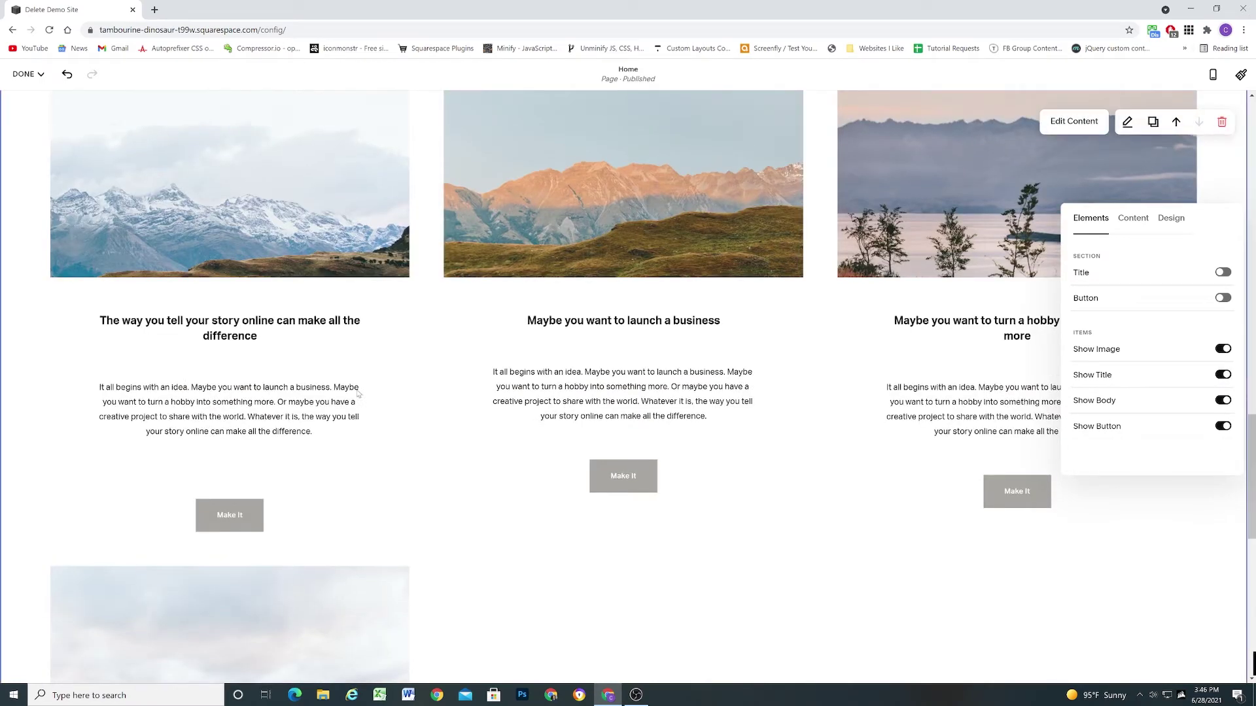
pyautogui.scroll(-3, 414, 355)
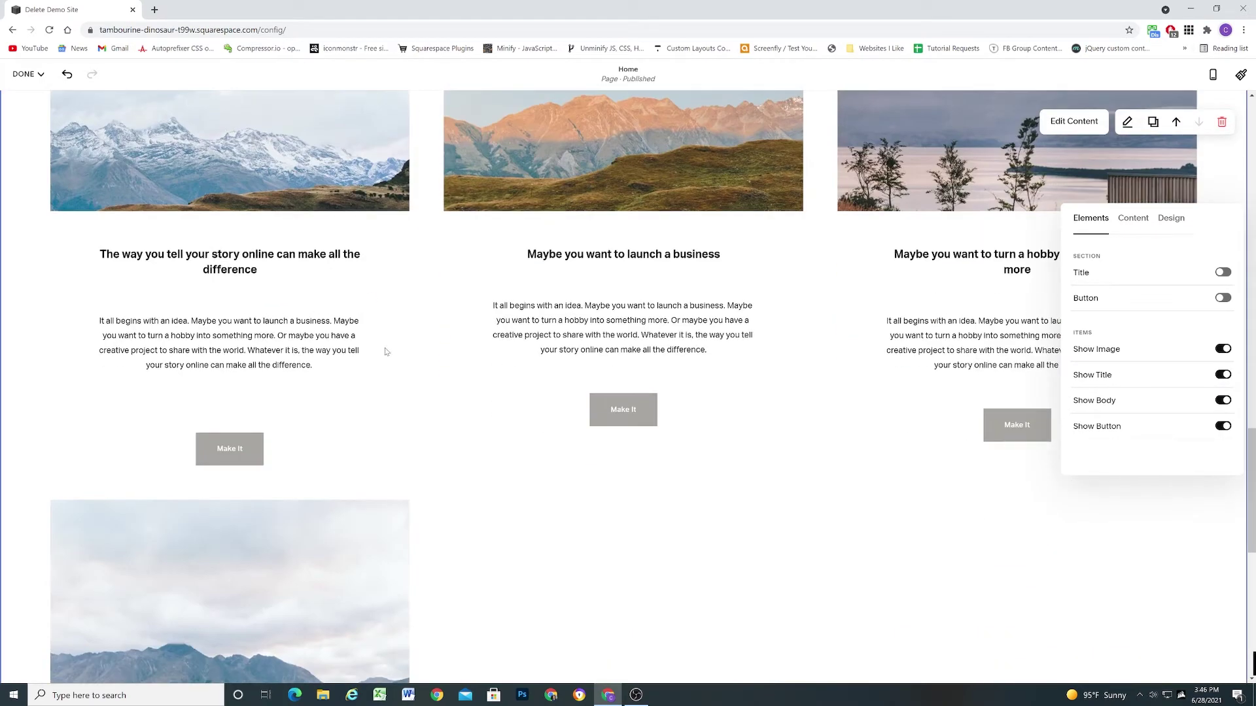
# Step: Switch to the Content tab and scroll through the section's four items
pyautogui.click(1137, 226)
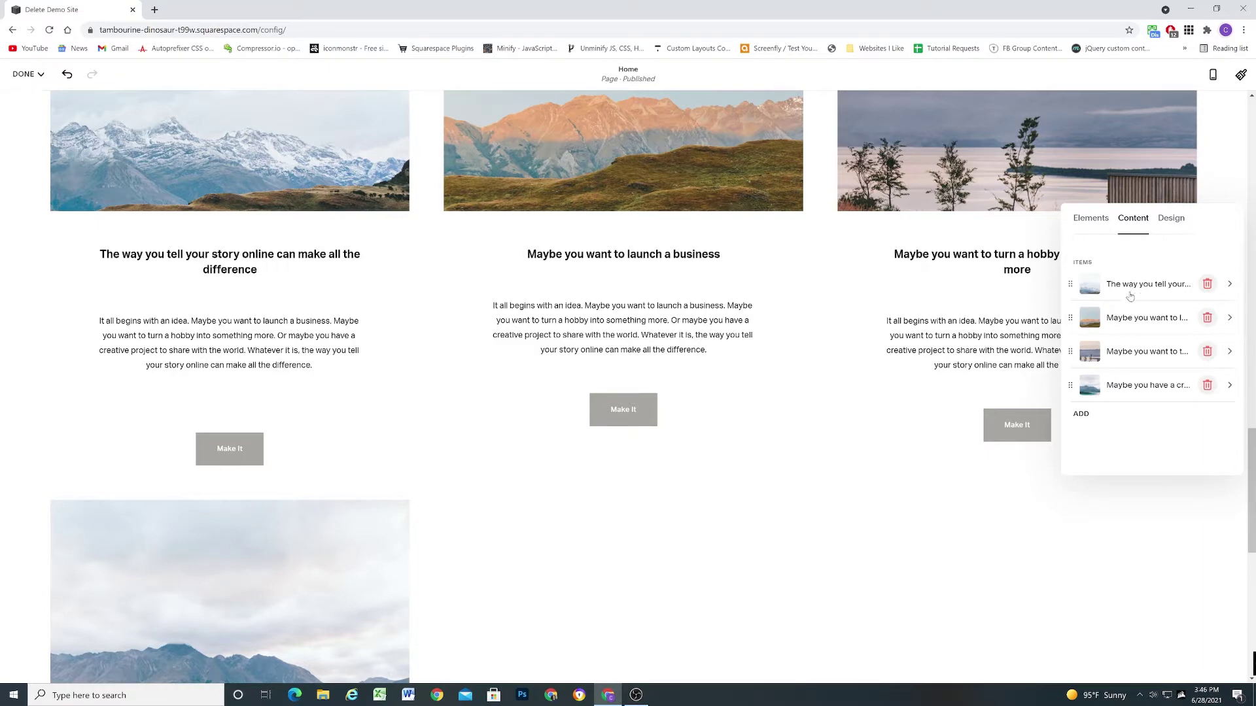
pyautogui.scroll(3, 367, 275)
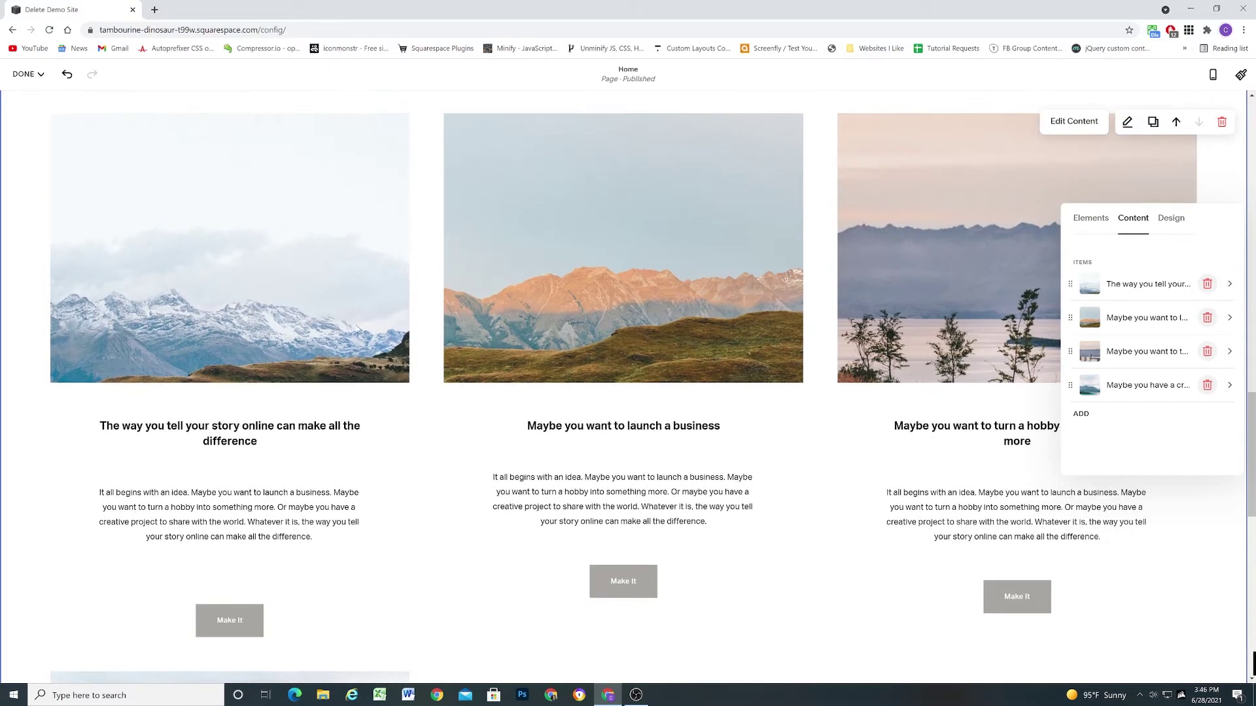
pyautogui.scroll(-1, 380, 343)
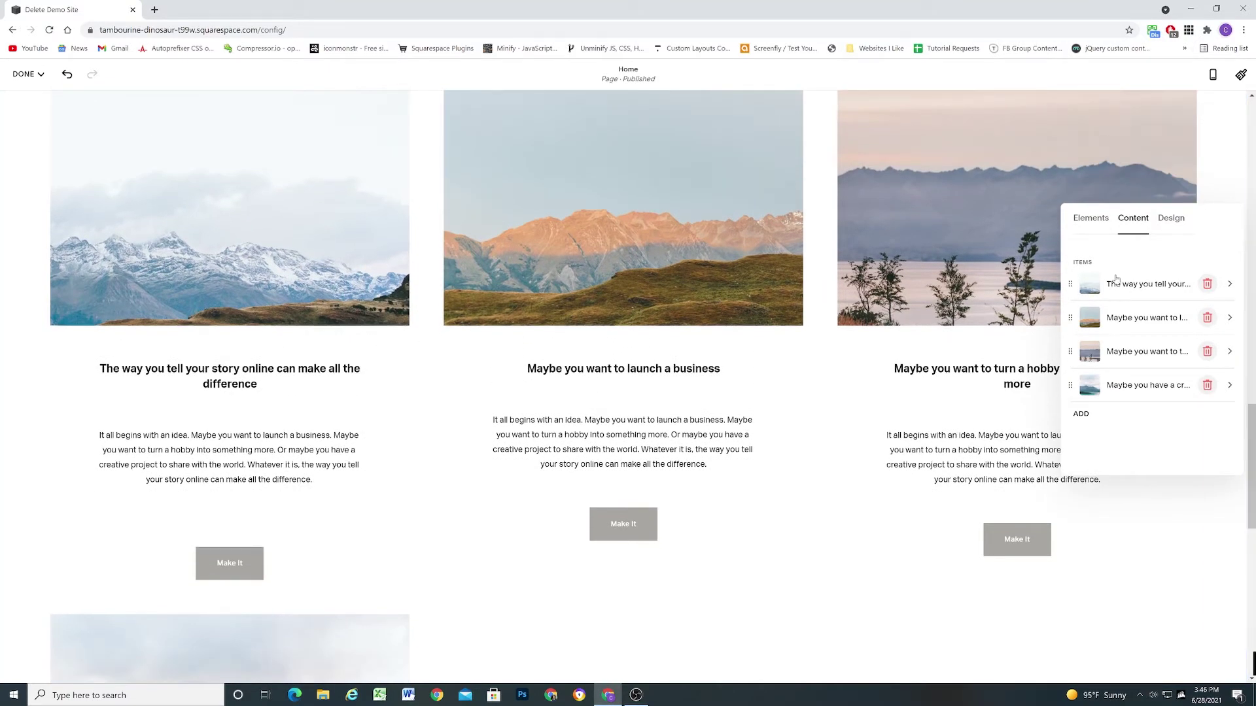
pyautogui.scroll(1, 419, 353)
pyautogui.scroll(-1, 429, 361)
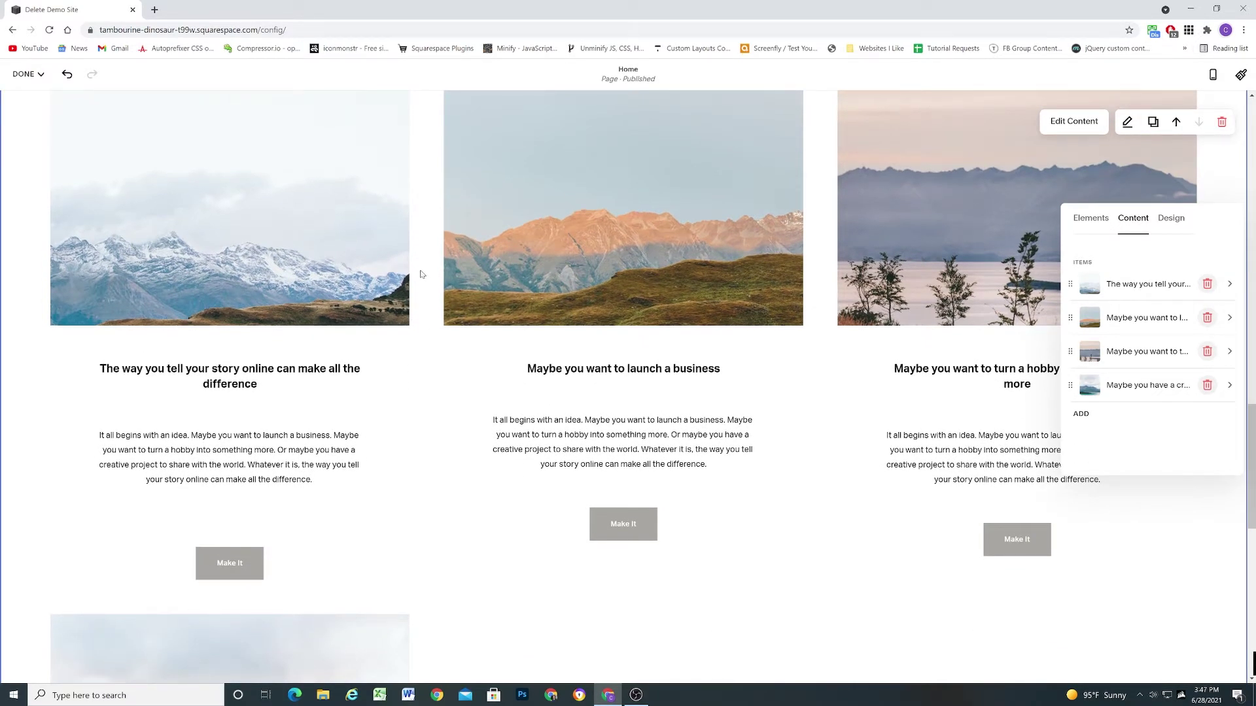
pyautogui.scroll(1, 511, 367)
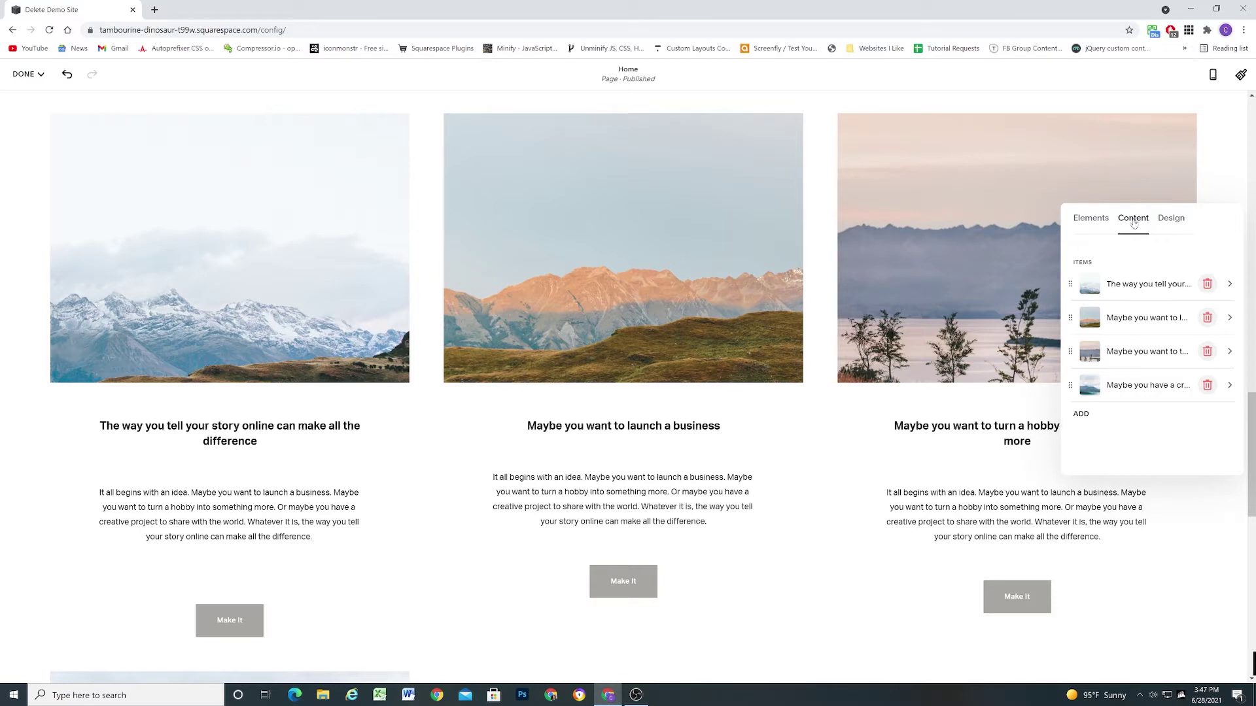
# Step: Review the first item's title, description, Make It button text and link fields
pyautogui.click(1124, 285)
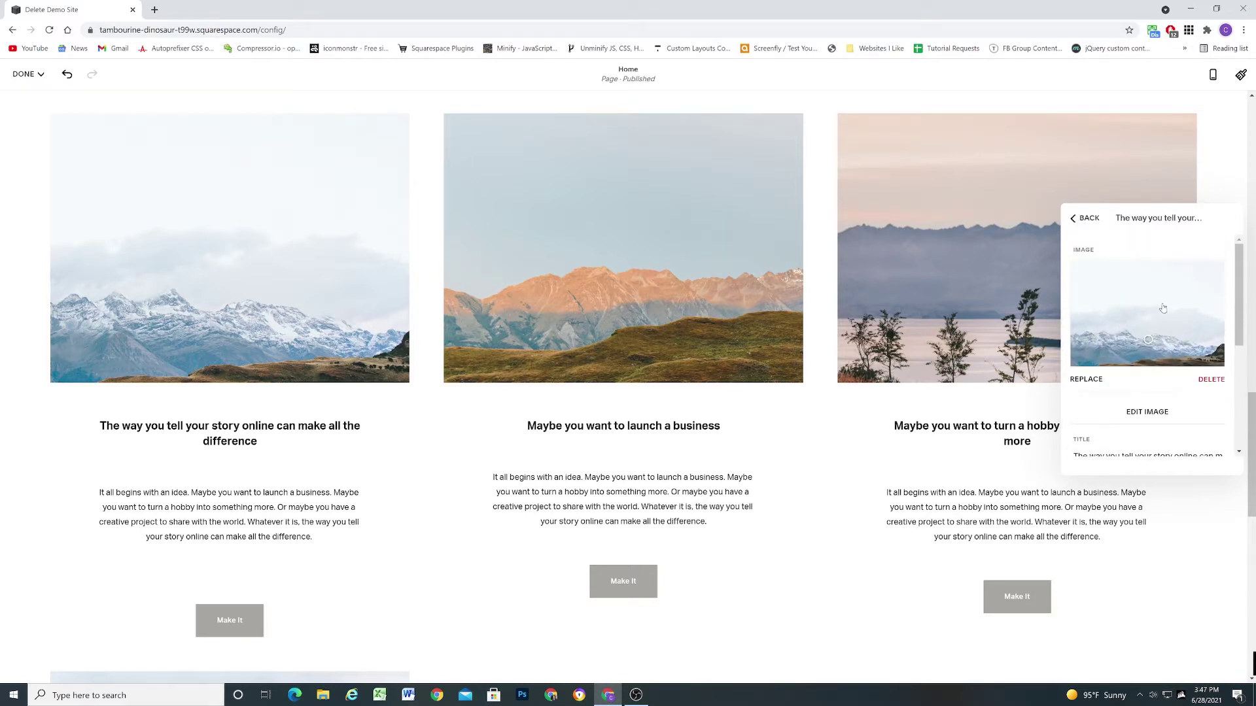
pyautogui.scroll(-3, 1163, 313)
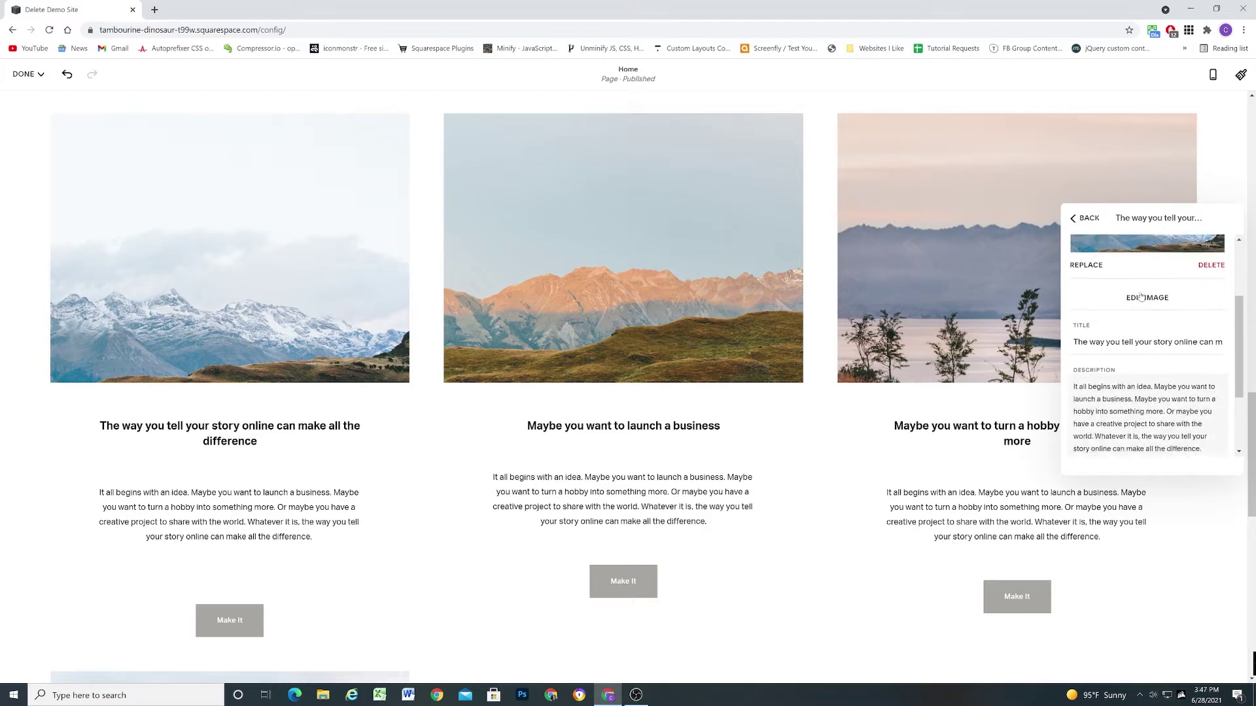
pyautogui.moveTo(1073, 285); pyautogui.dragTo(1222, 284)
pyautogui.press('Tab')
pyautogui.moveTo(1203, 341); pyautogui.dragTo(1074, 280)
pyautogui.click(1110, 304)
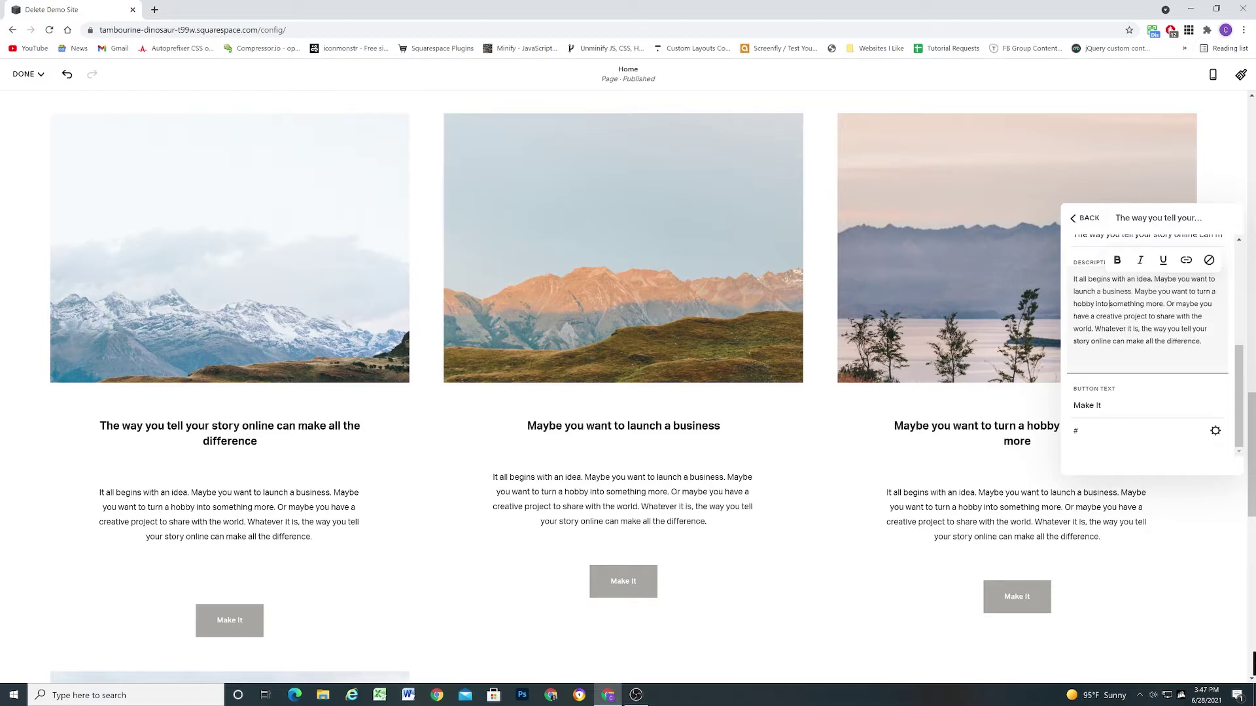
pyautogui.press('Tab')
pyautogui.hotkey('shift', 'Left')
pyautogui.hotkey('shift', 'Left')
pyautogui.hotkey('shift', 'Left')
pyautogui.hotkey('shift', 'Left')
pyautogui.hotkey('shift', 'Left')
pyautogui.hotkey('shift', 'Left')
pyautogui.hotkey('shift', 'Left')
pyautogui.press('Tab')
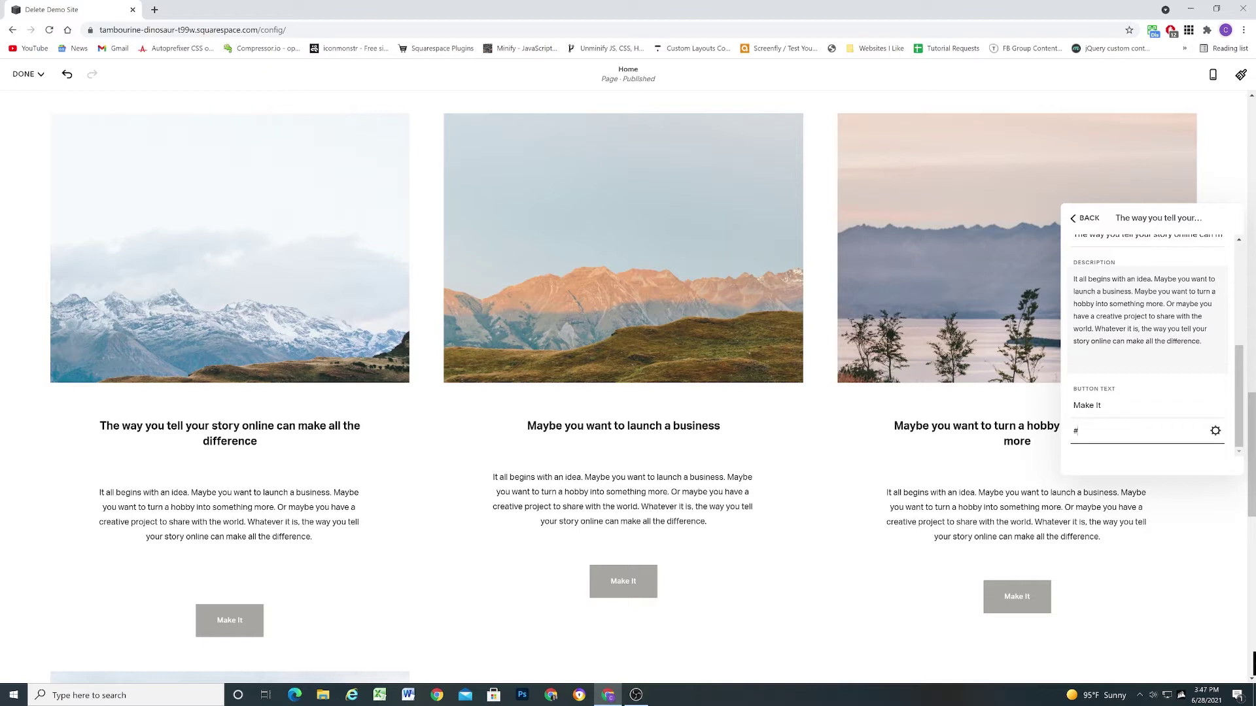
pyautogui.scroll(3, 1110, 393)
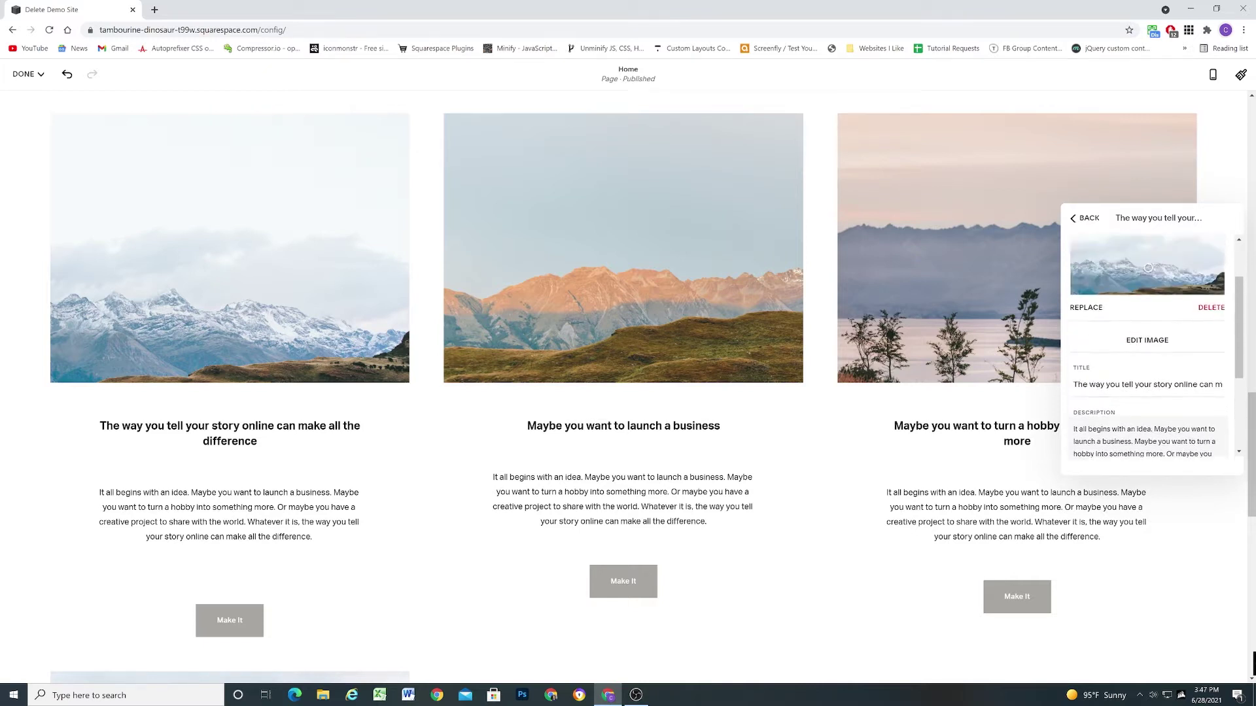
pyautogui.scroll(-1, 1110, 393)
pyautogui.scroll(1, 1132, 363)
# Step: Turn off Show Image for all items, then reopen the first item's details
pyautogui.click(1081, 218)
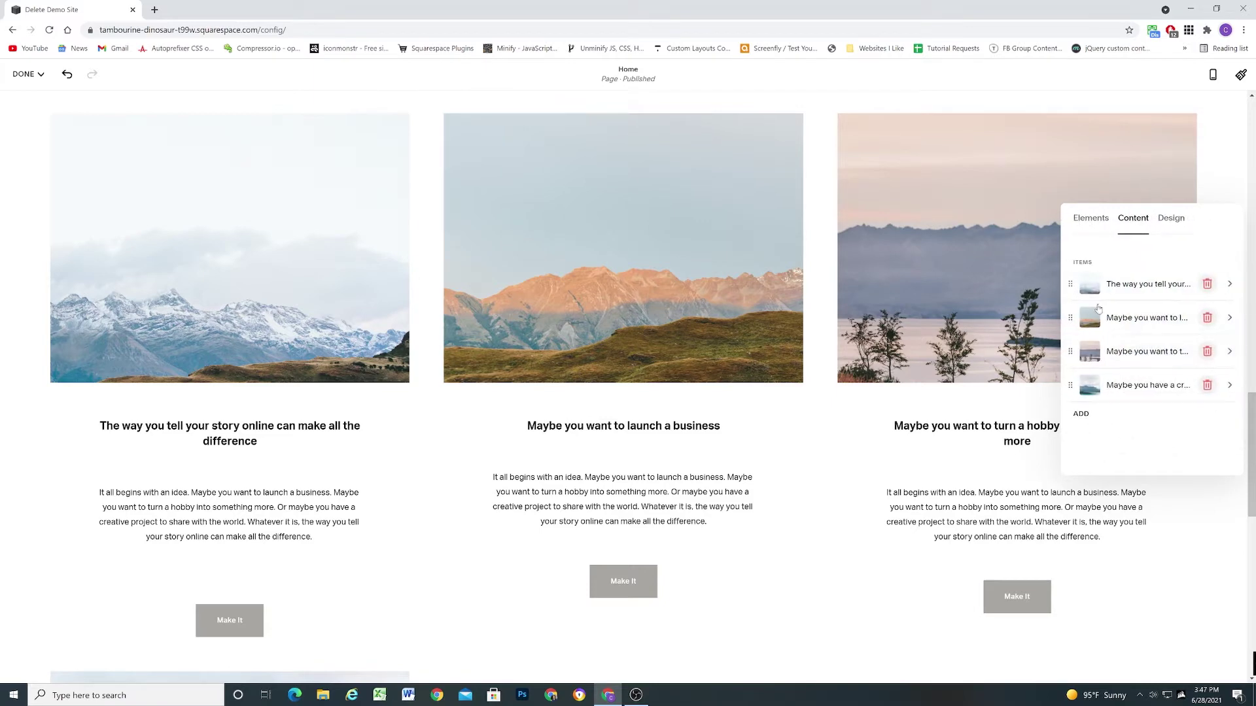
pyautogui.click(1083, 218)
pyautogui.click(1224, 349)
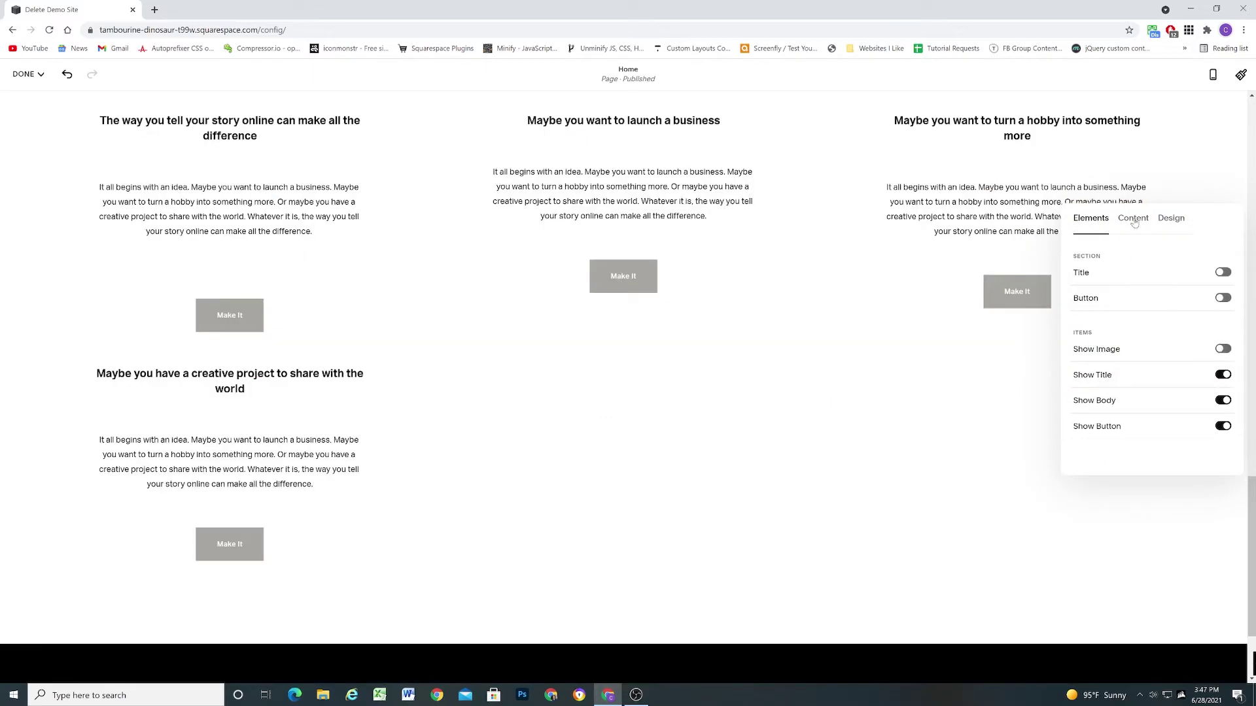
pyautogui.click(1135, 223)
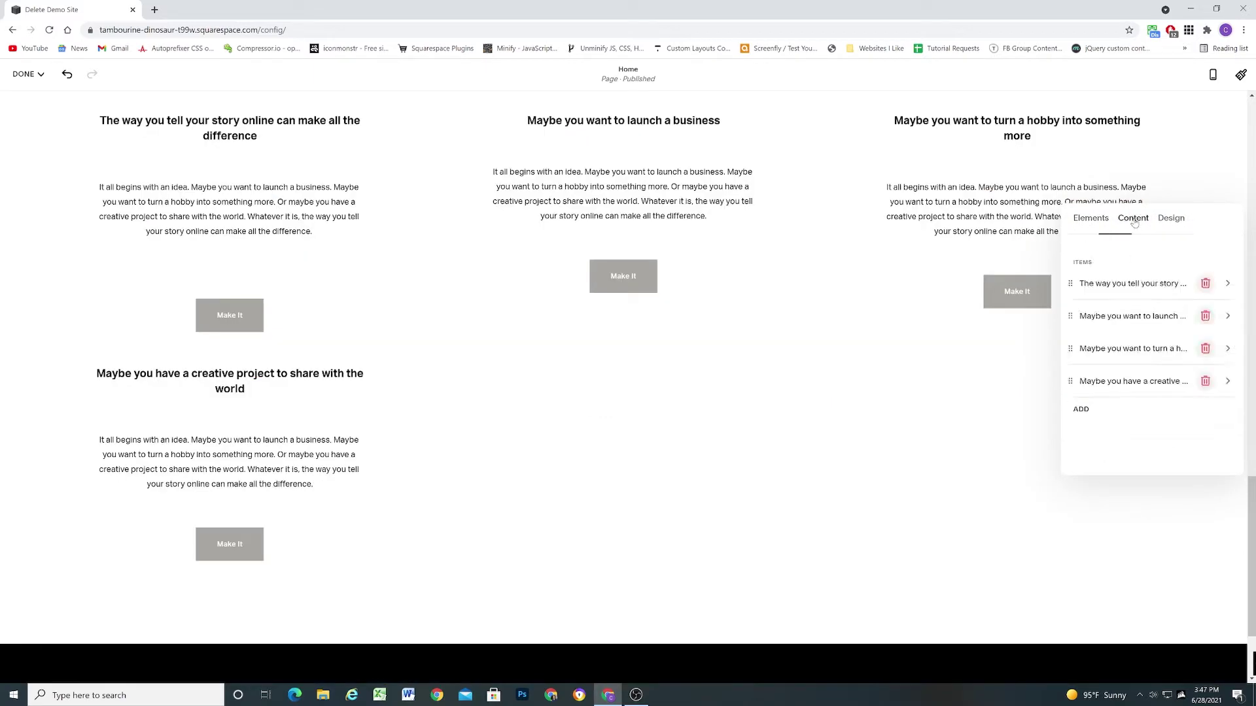
pyautogui.click(1138, 281)
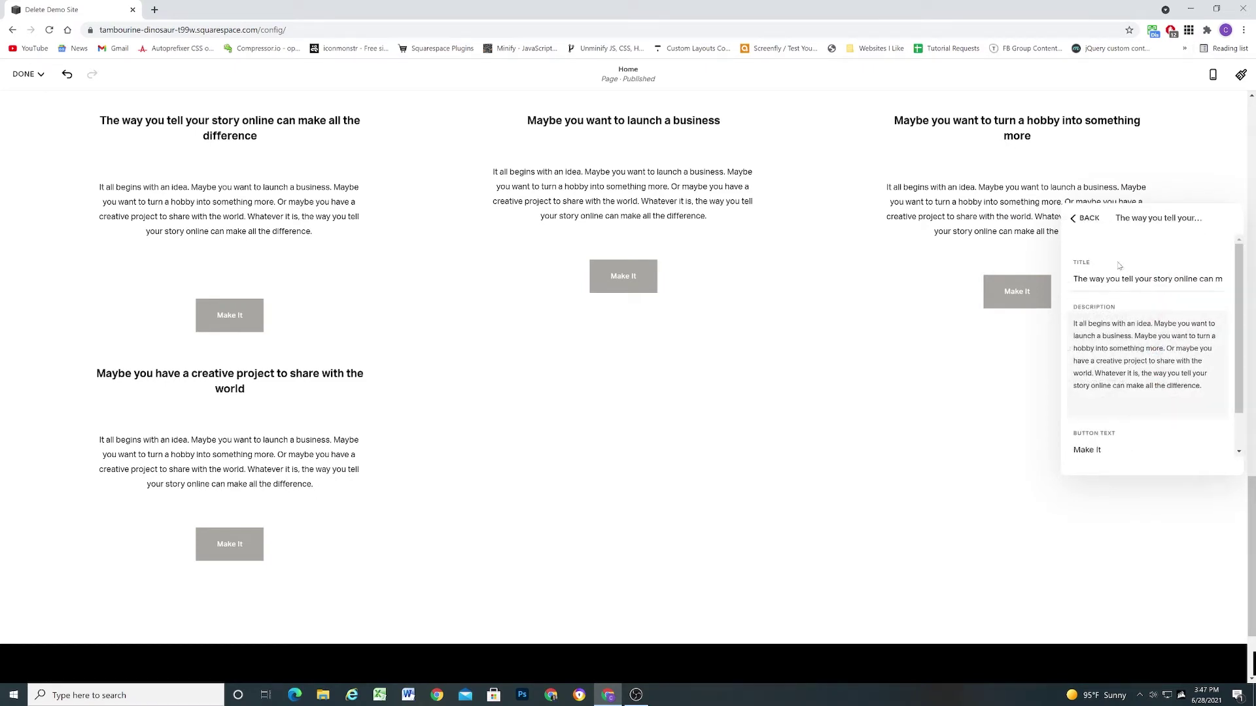
pyautogui.scroll(-1, 1118, 312)
pyautogui.scroll(1, 1157, 340)
pyautogui.scroll(-1, 1131, 253)
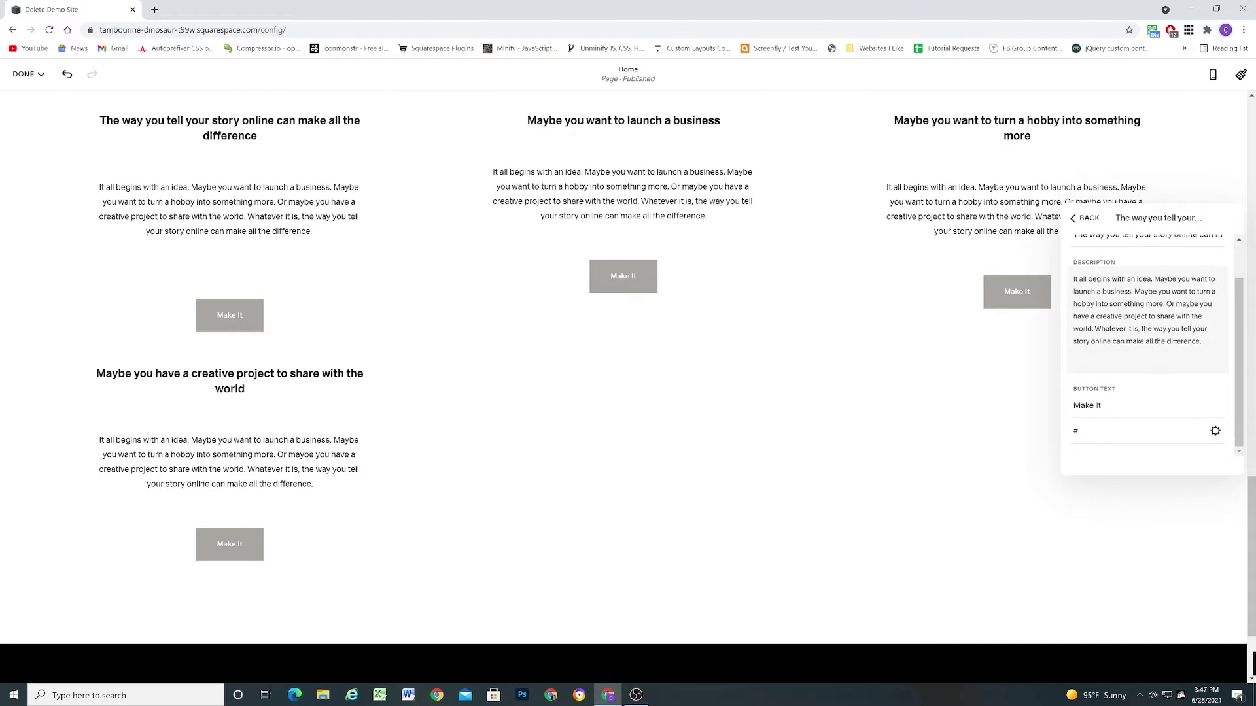
pyautogui.scroll(1, 1092, 234)
# Step: Switch Show Image back on for all items in Elements
pyautogui.click(1086, 222)
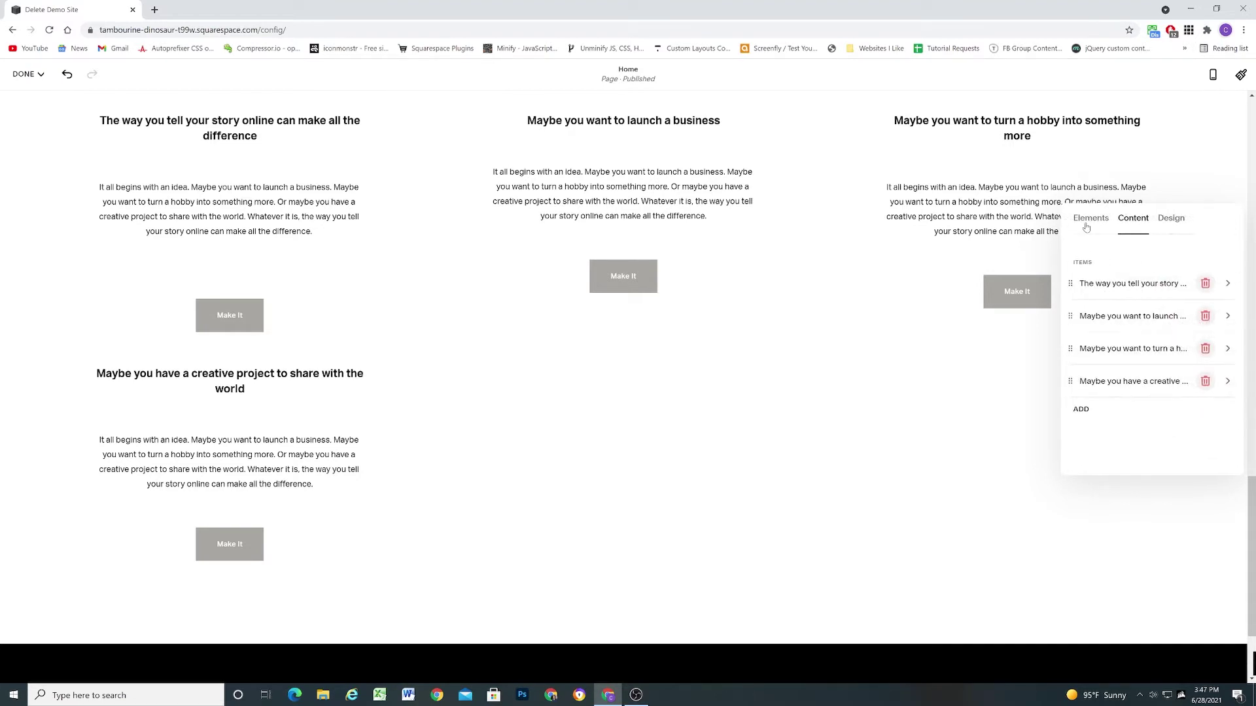
pyautogui.click(1087, 222)
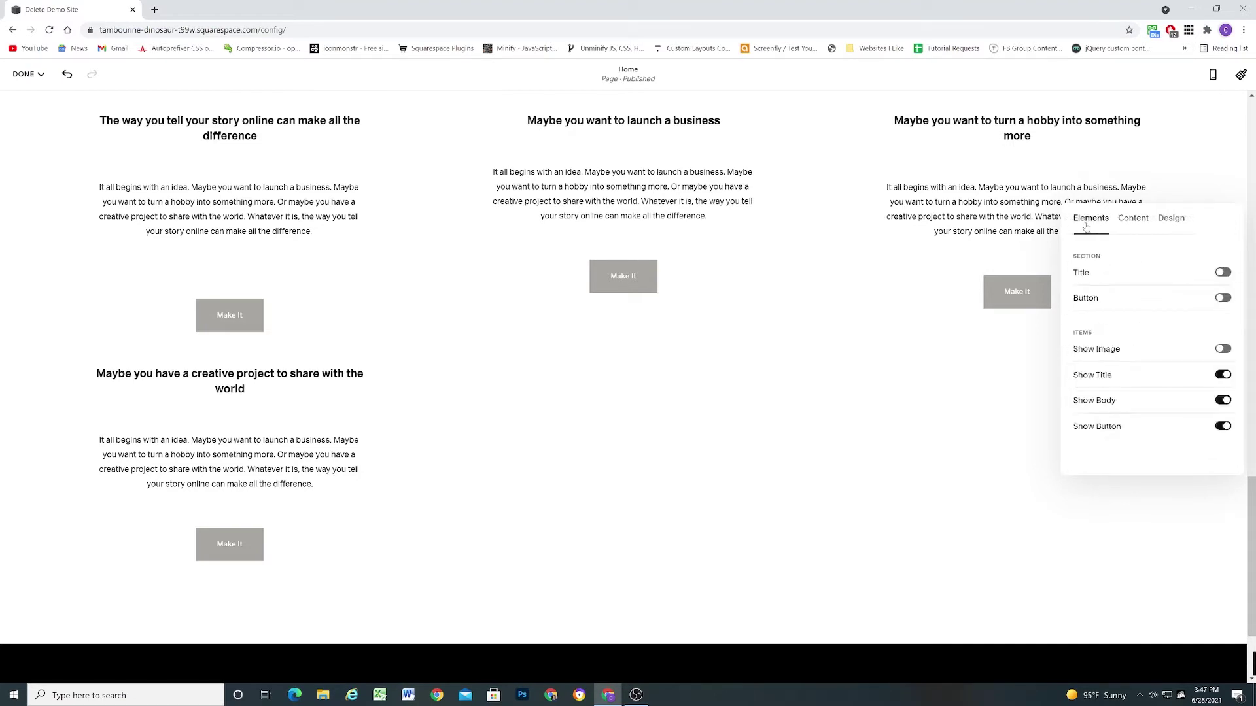
pyautogui.click(1224, 349)
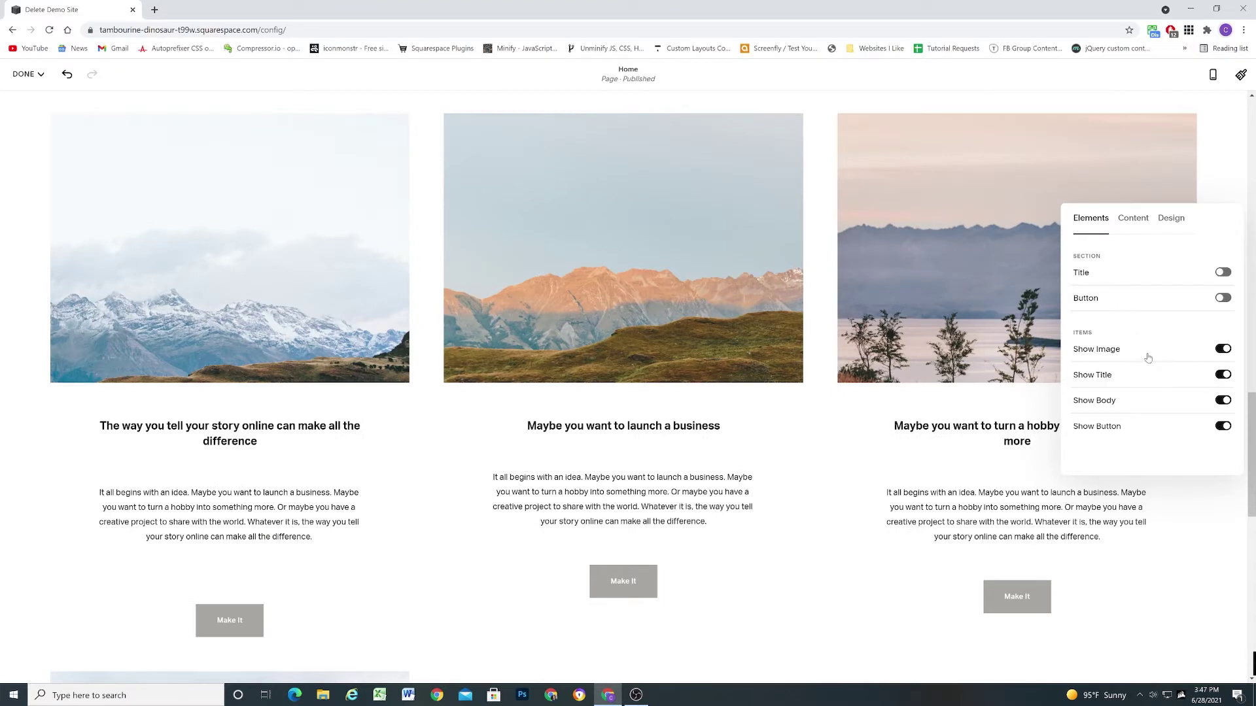
# Step: Add a New List Item in Content, then delete it to keep four items
pyautogui.click(1133, 223)
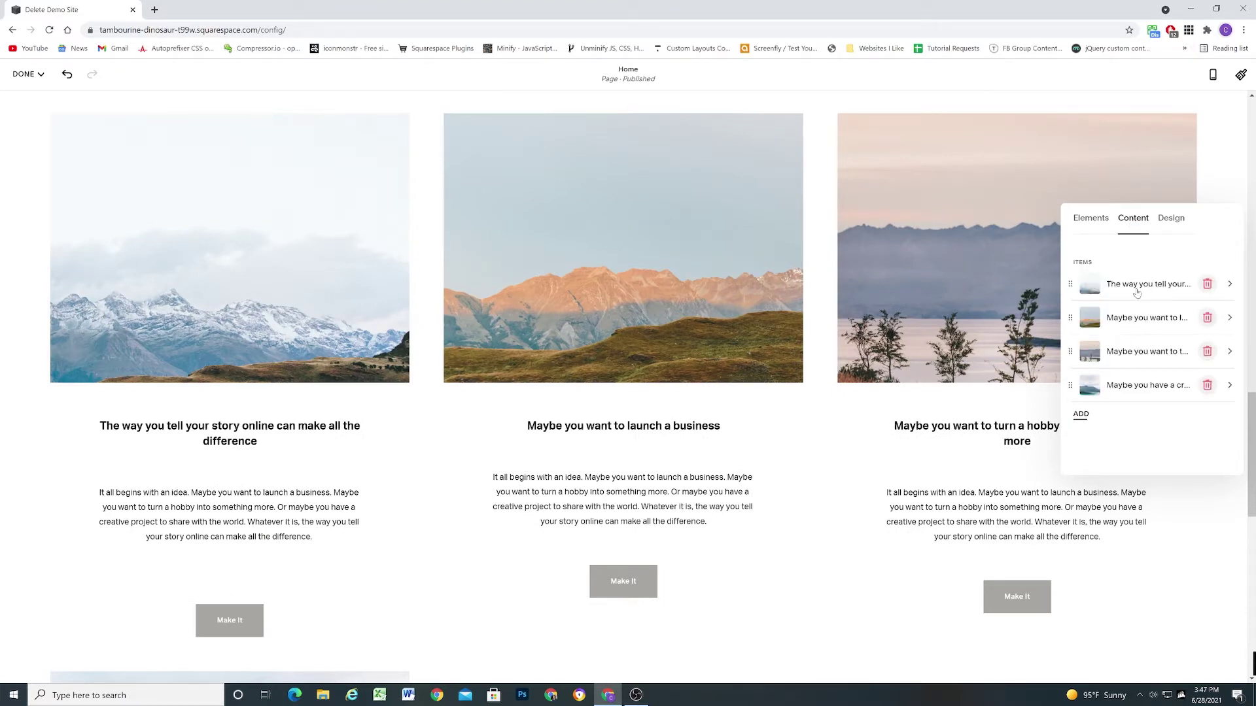
pyautogui.click(1081, 415)
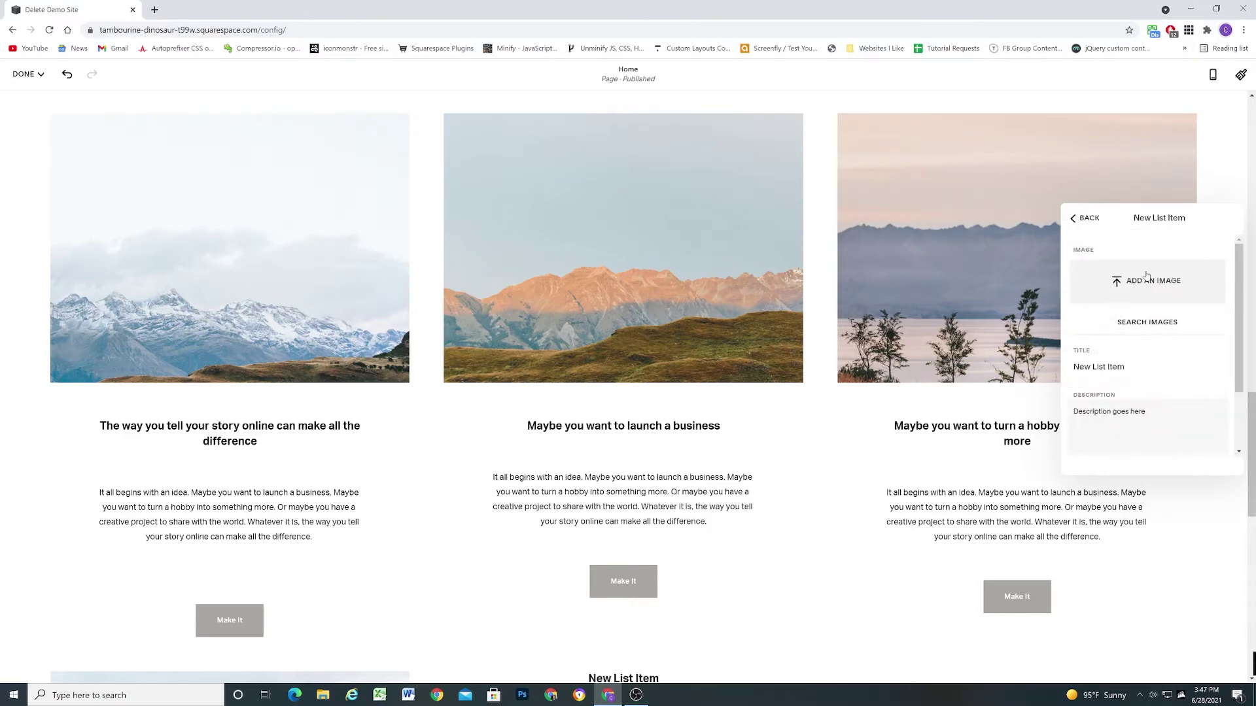
pyautogui.scroll(-2, 1124, 395)
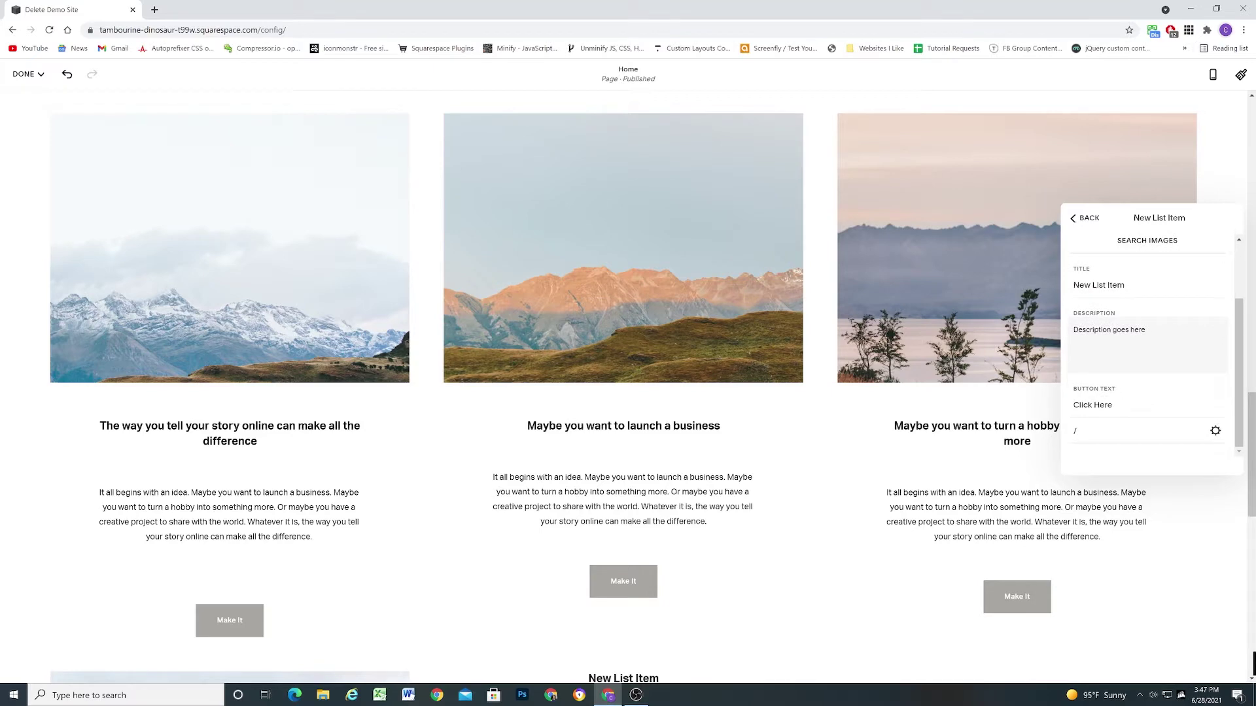
pyautogui.scroll(2, 1152, 340)
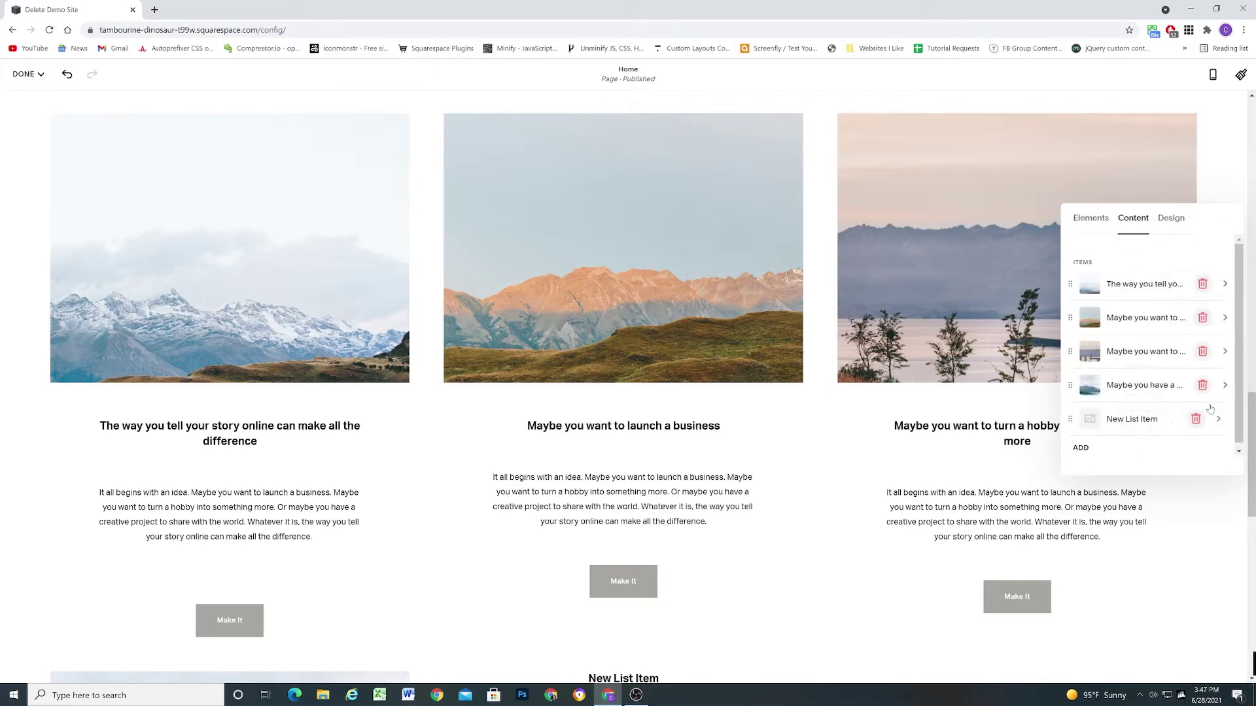
pyautogui.click(1196, 420)
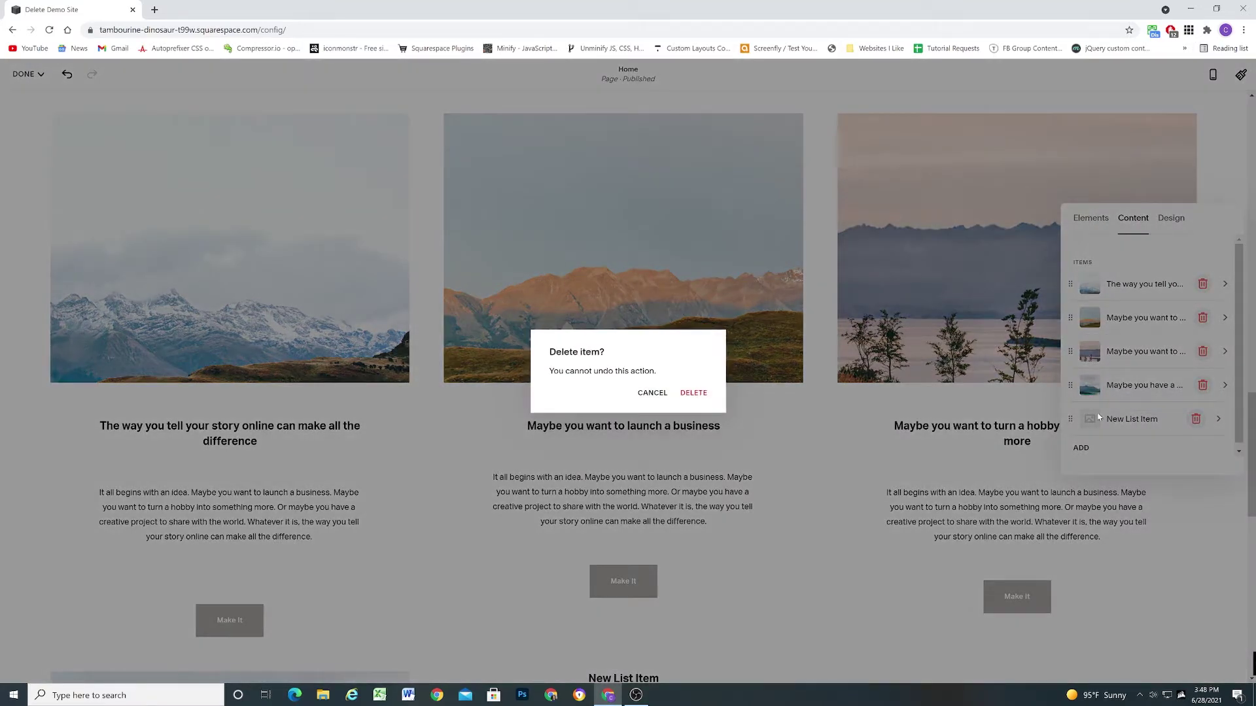
pyautogui.click(692, 390)
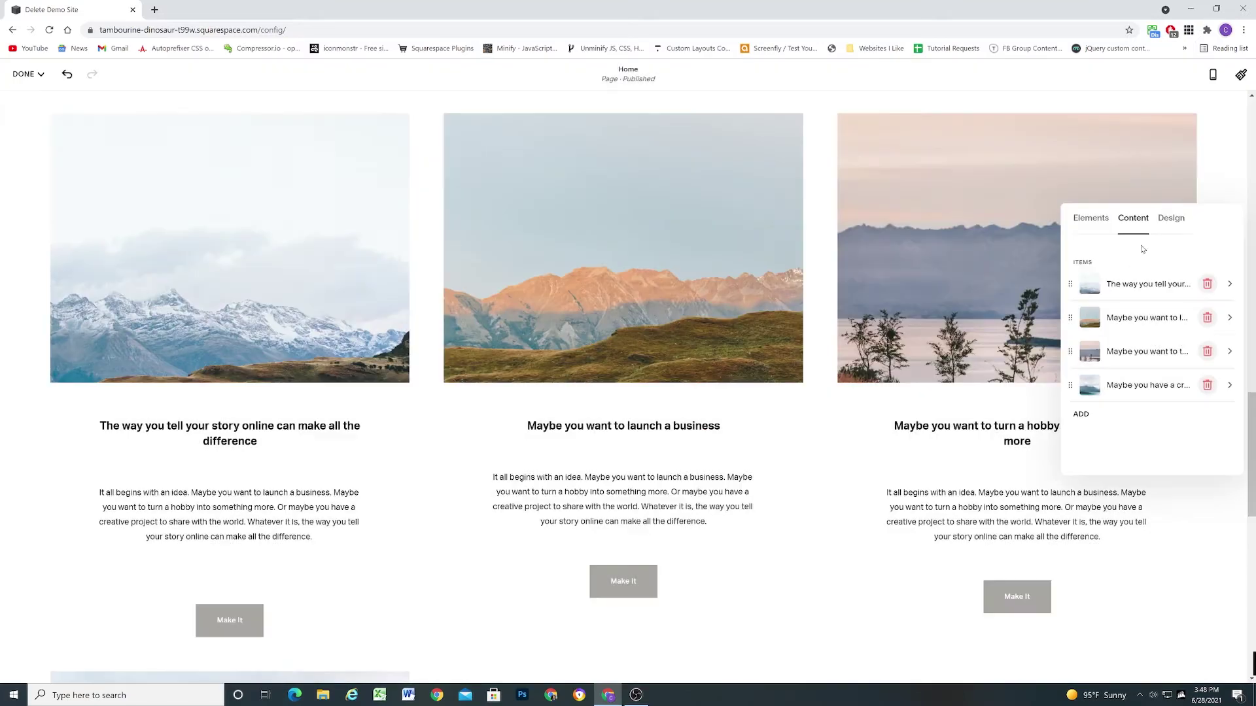
# Step: In Design, set alignment to left and expand the separate title, body and button alignment options
pyautogui.click(1173, 220)
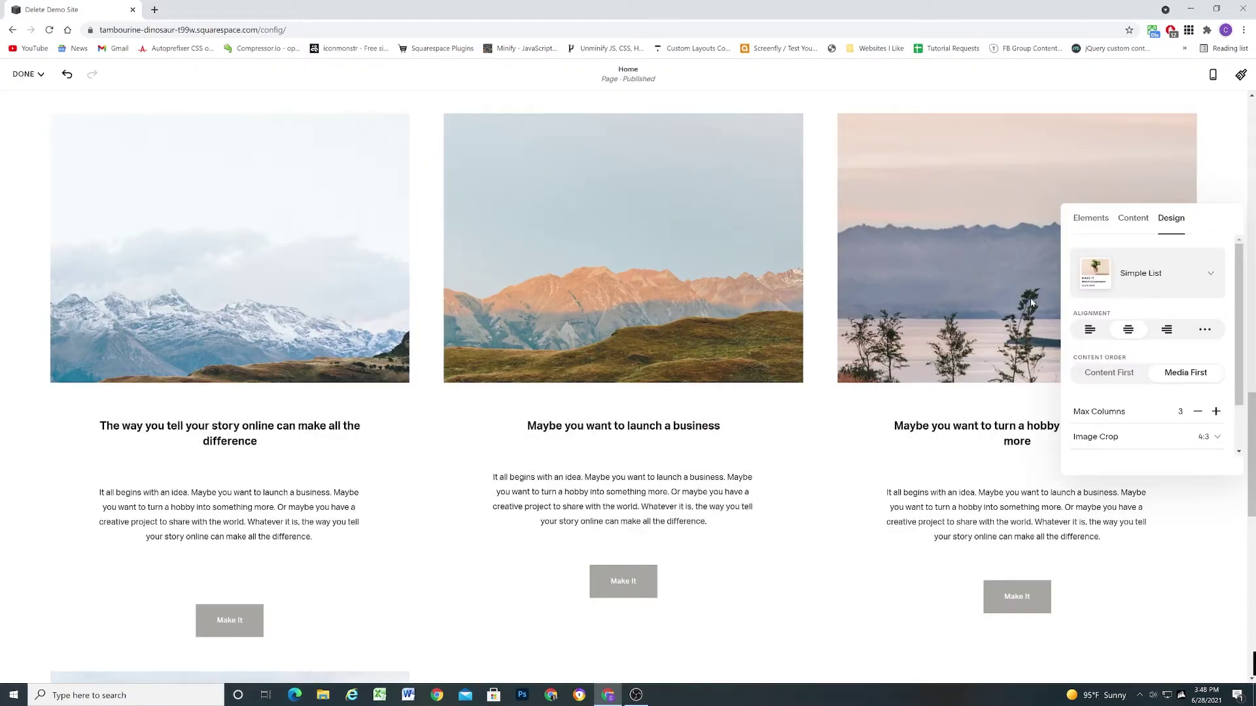
pyautogui.scroll(-4, 850, 281)
pyautogui.scroll(3, 792, 274)
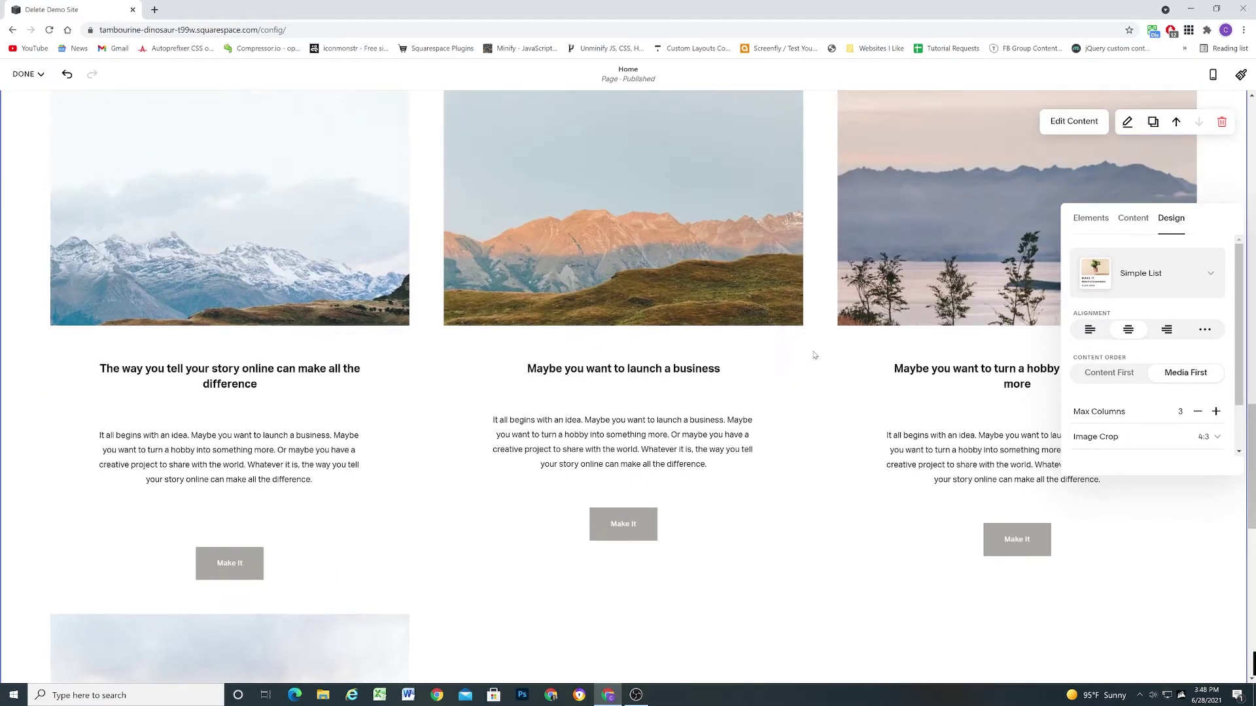
pyautogui.click(1089, 329)
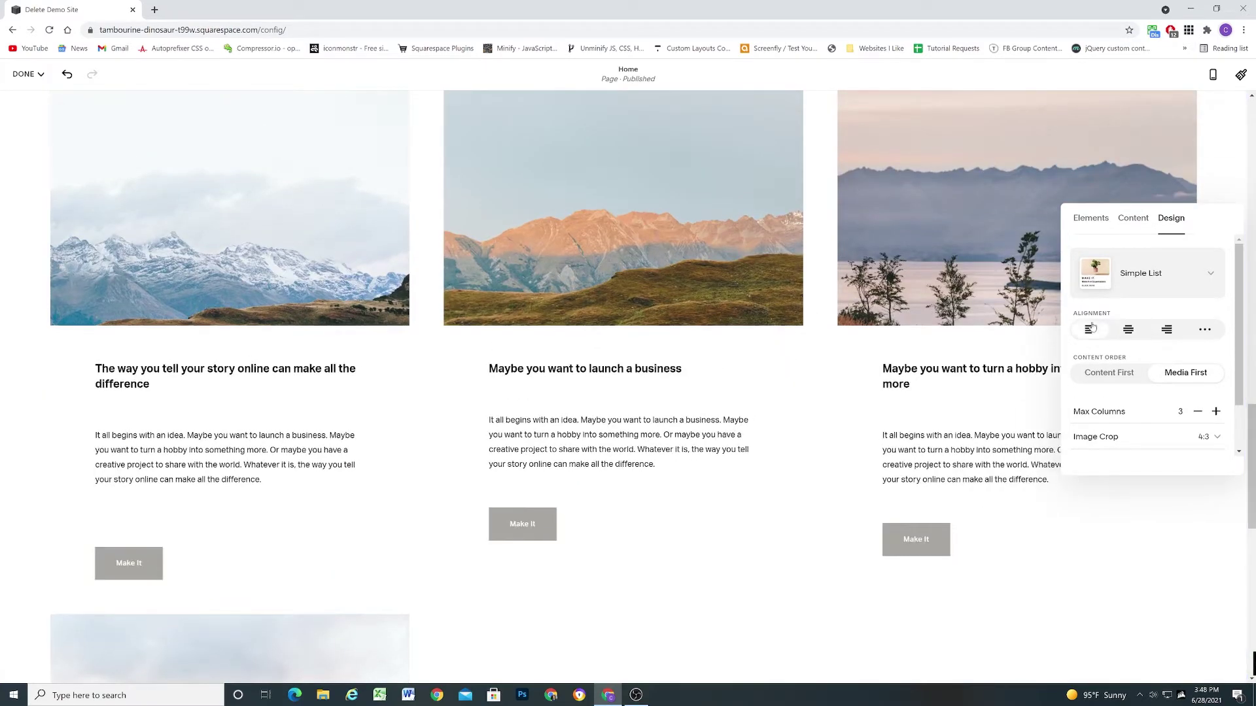
pyautogui.click(1206, 333)
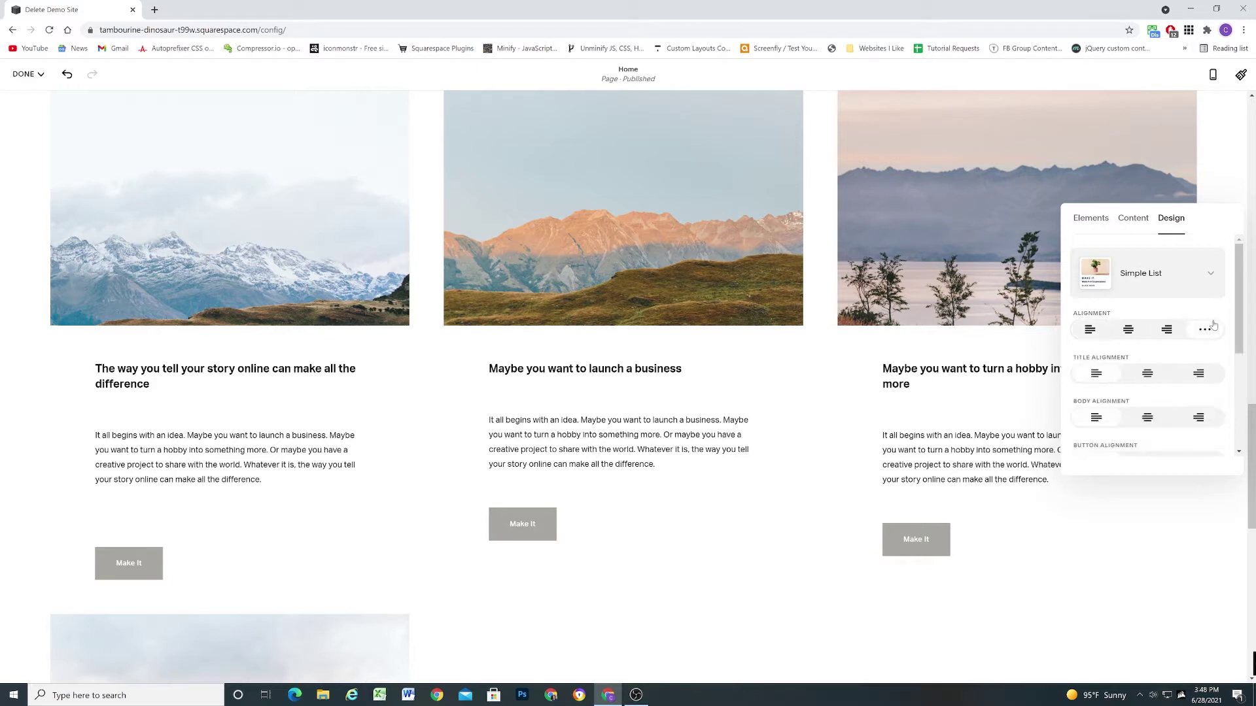
pyautogui.scroll(-1, 1203, 338)
pyautogui.scroll(1, 1202, 337)
pyautogui.scroll(-1, 1201, 335)
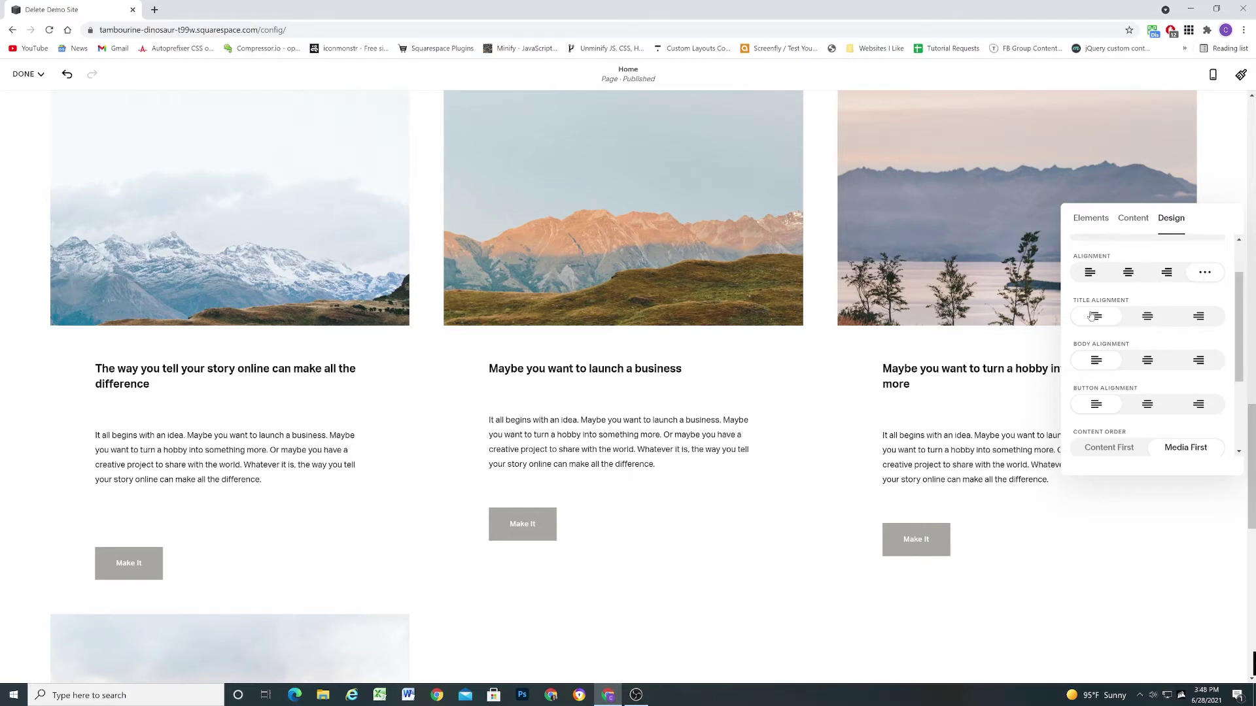
# Step: Centre the body text and Make It buttons, try right alignment, then centre everything
pyautogui.click(1148, 362)
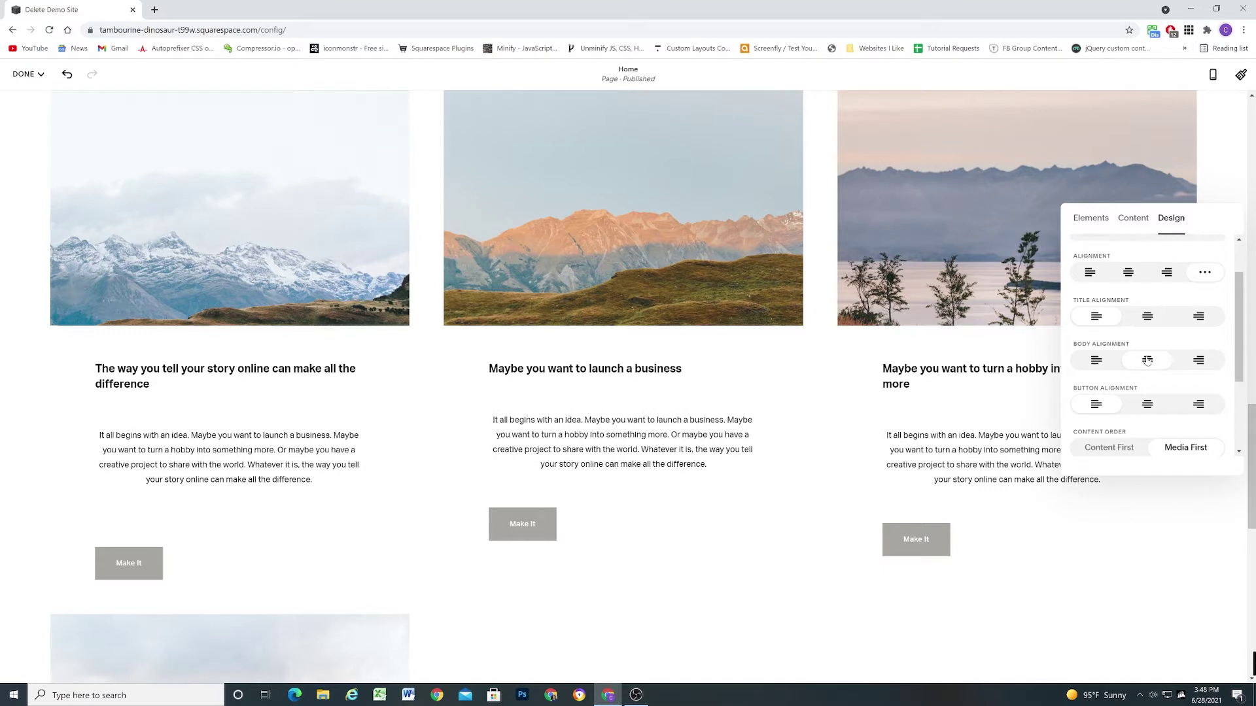
pyautogui.click(1158, 409)
pyautogui.scroll(-1, 1156, 350)
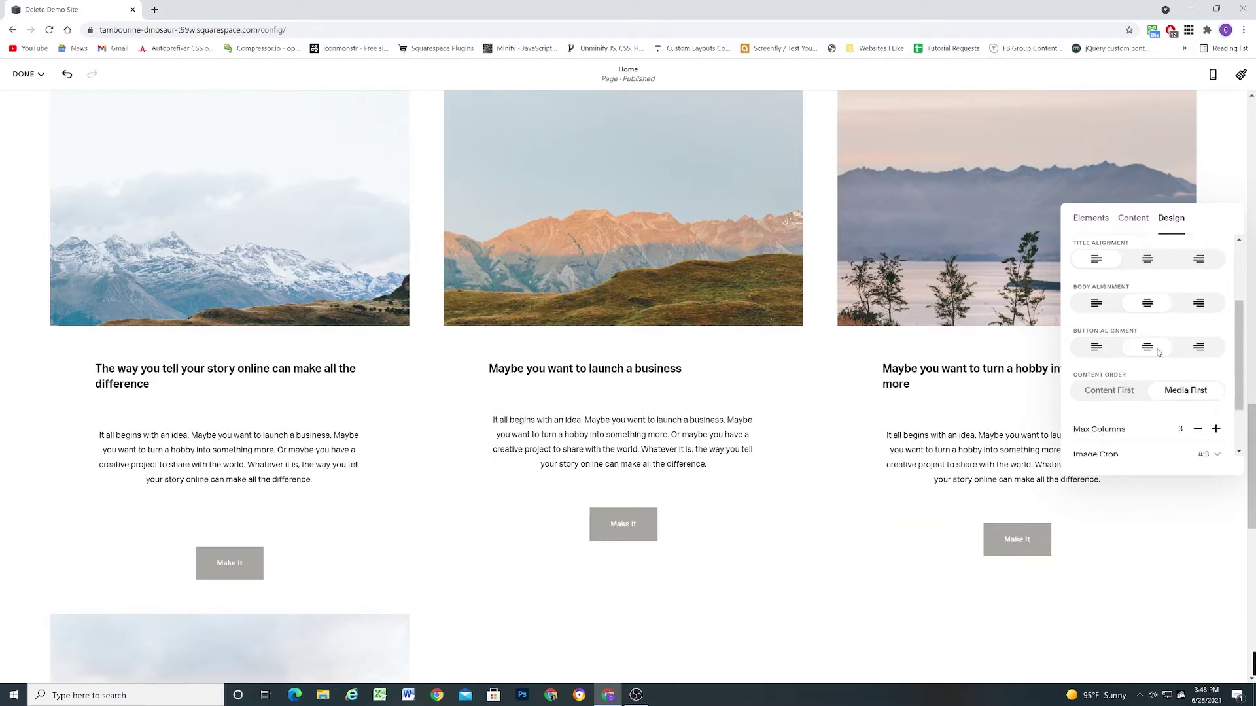
pyautogui.scroll(1, 1156, 350)
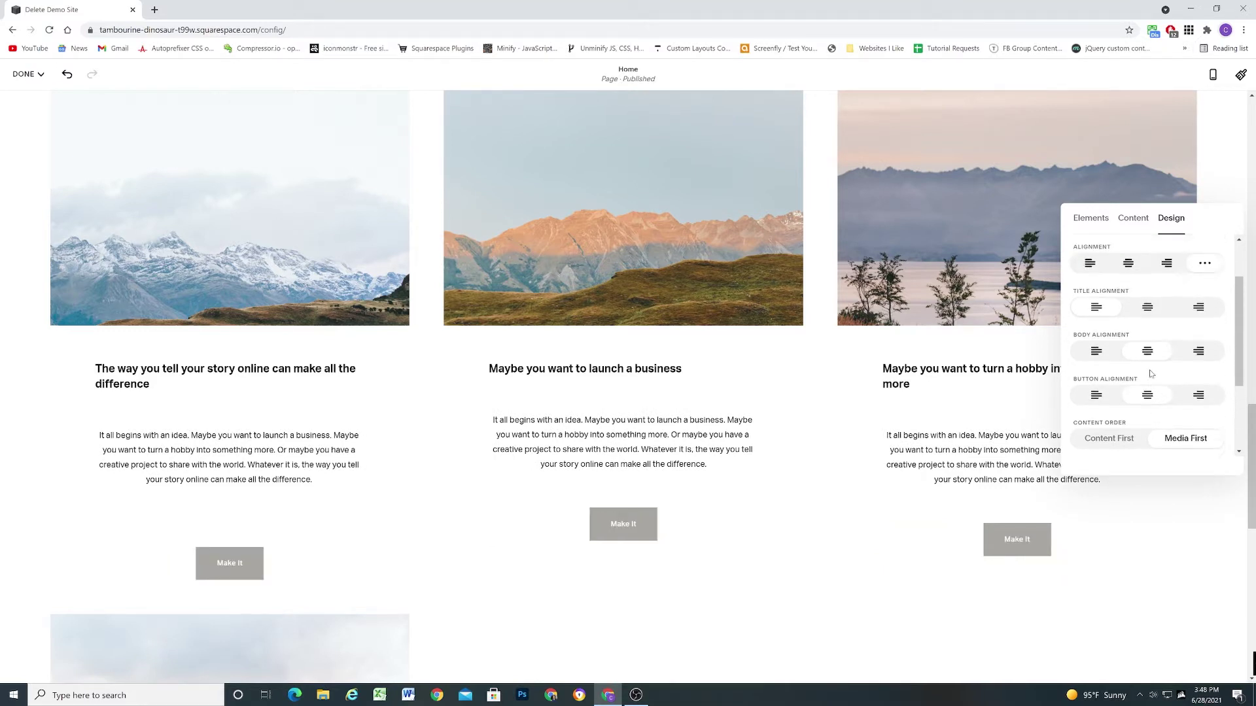
pyautogui.click(1167, 275)
pyautogui.click(1128, 273)
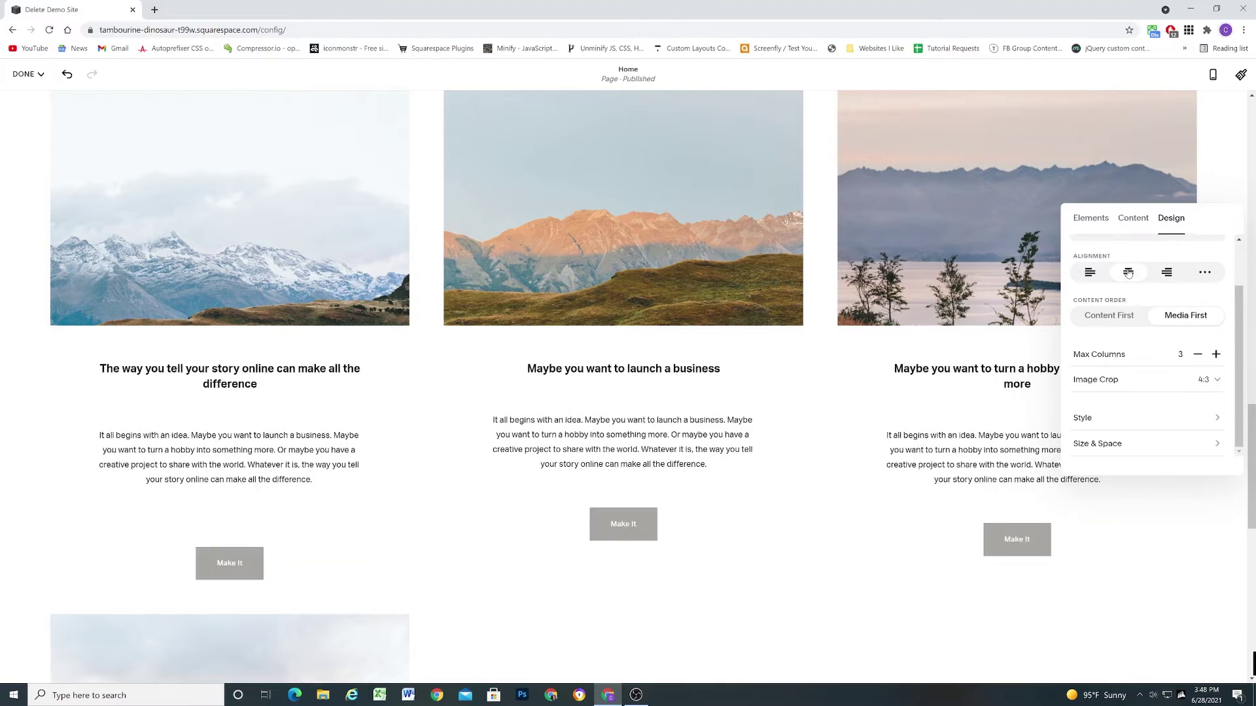
# Step: Keep Content Order on Media First and set the gallery's Max Columns to 4
pyautogui.click(1104, 315)
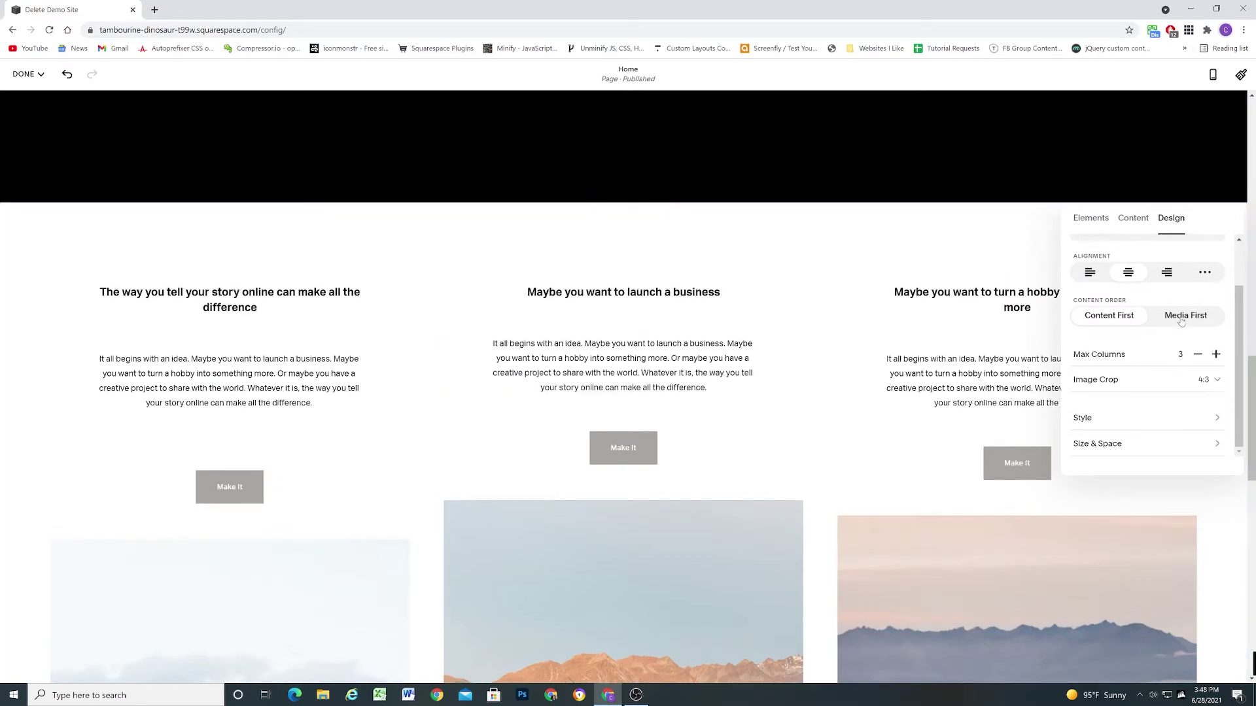
pyautogui.click(1184, 315)
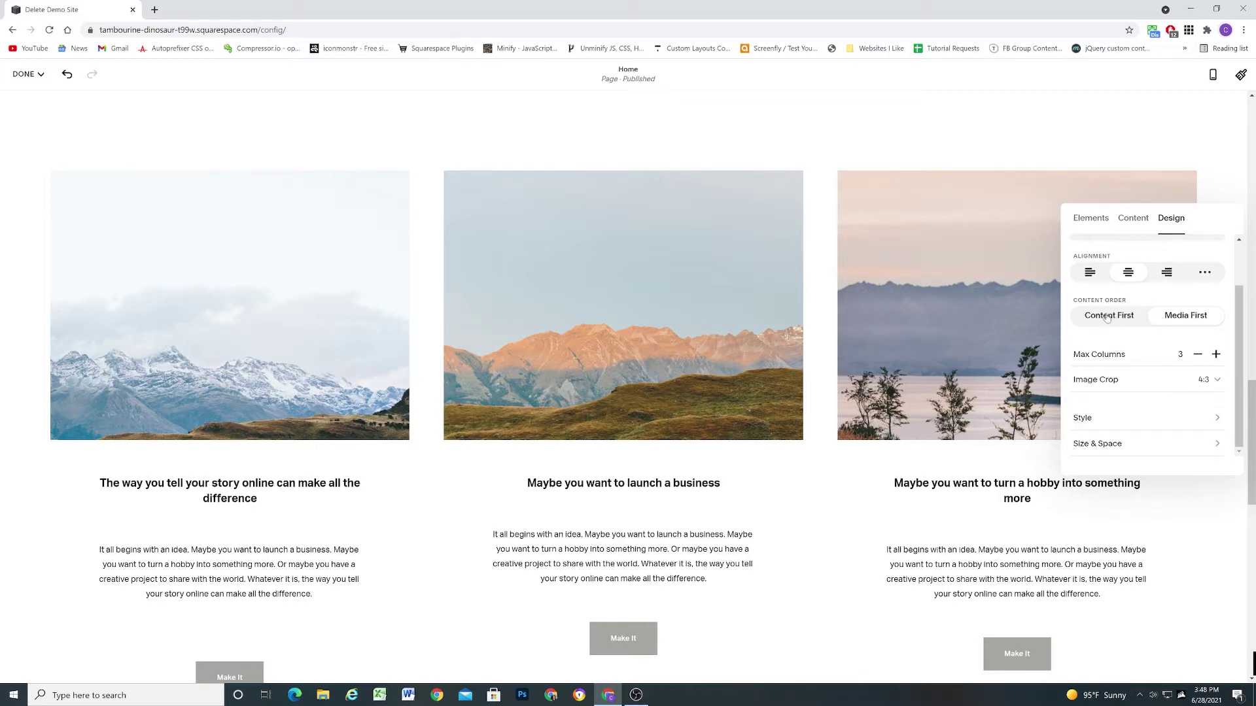
pyautogui.click(1197, 355)
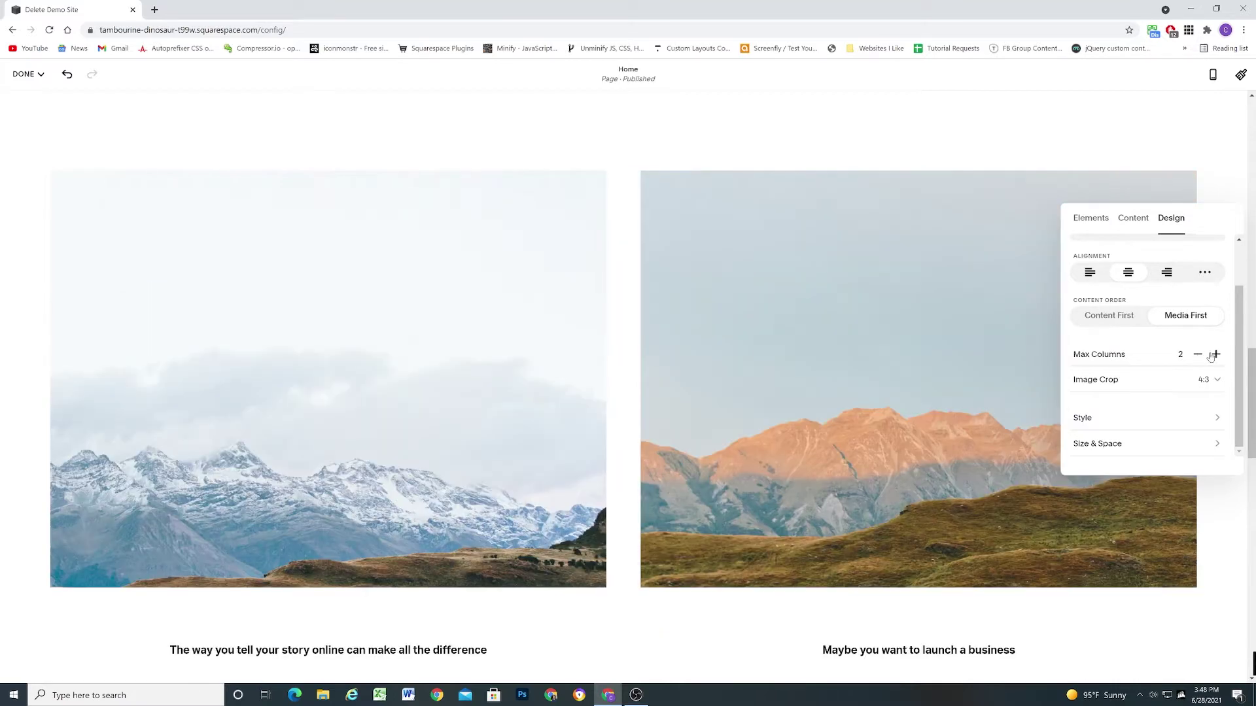
pyautogui.click(1215, 354)
pyautogui.click(1216, 354)
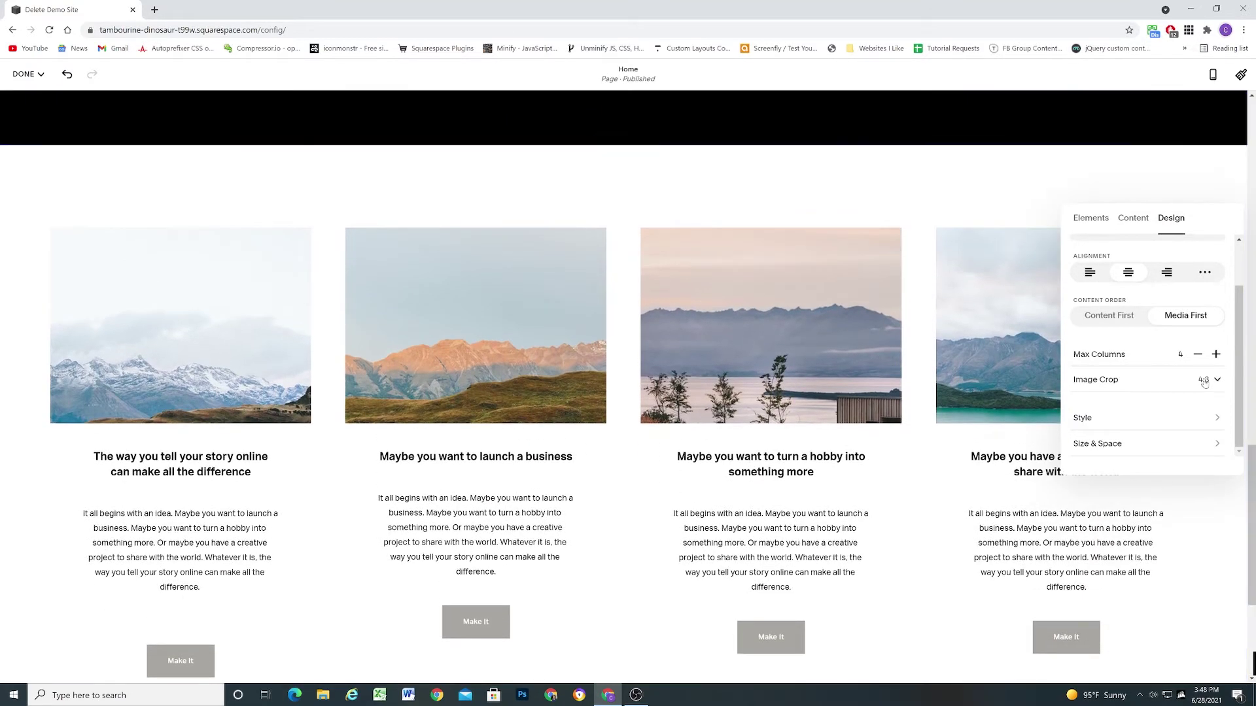
# Step: Set the gallery's Image Crop to Circle after briefly trying Original
pyautogui.click(1207, 381)
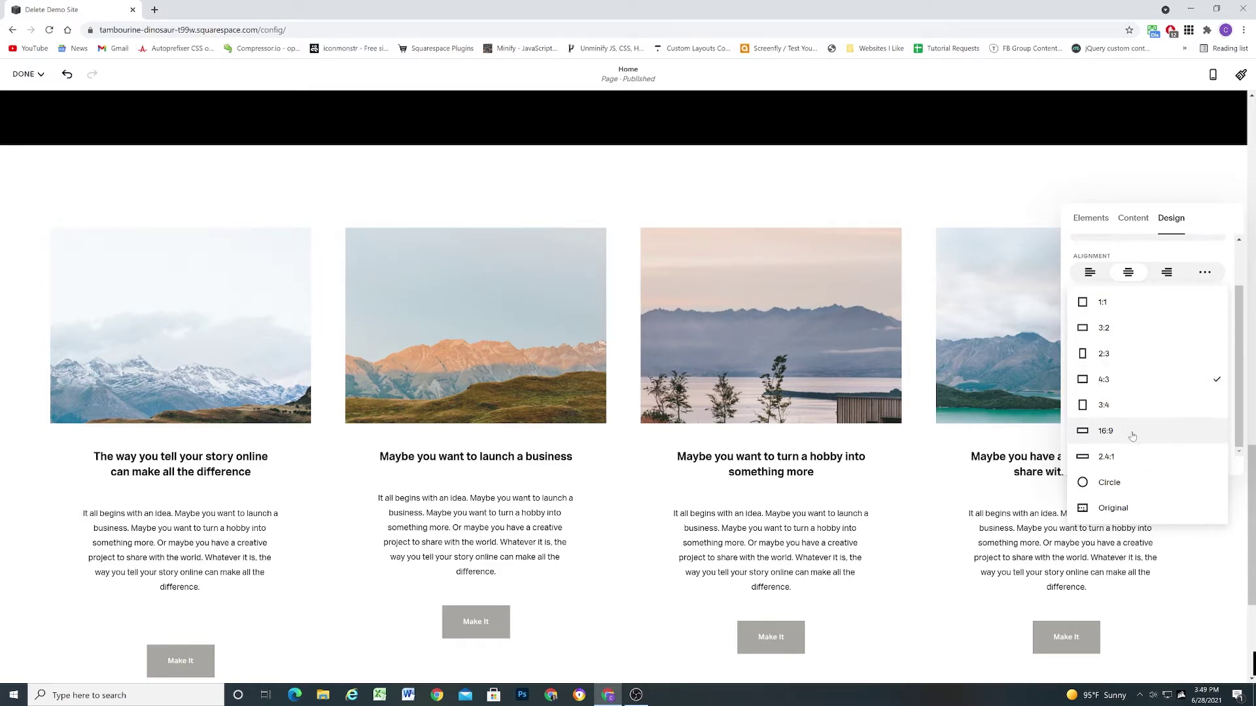
pyautogui.click(1112, 483)
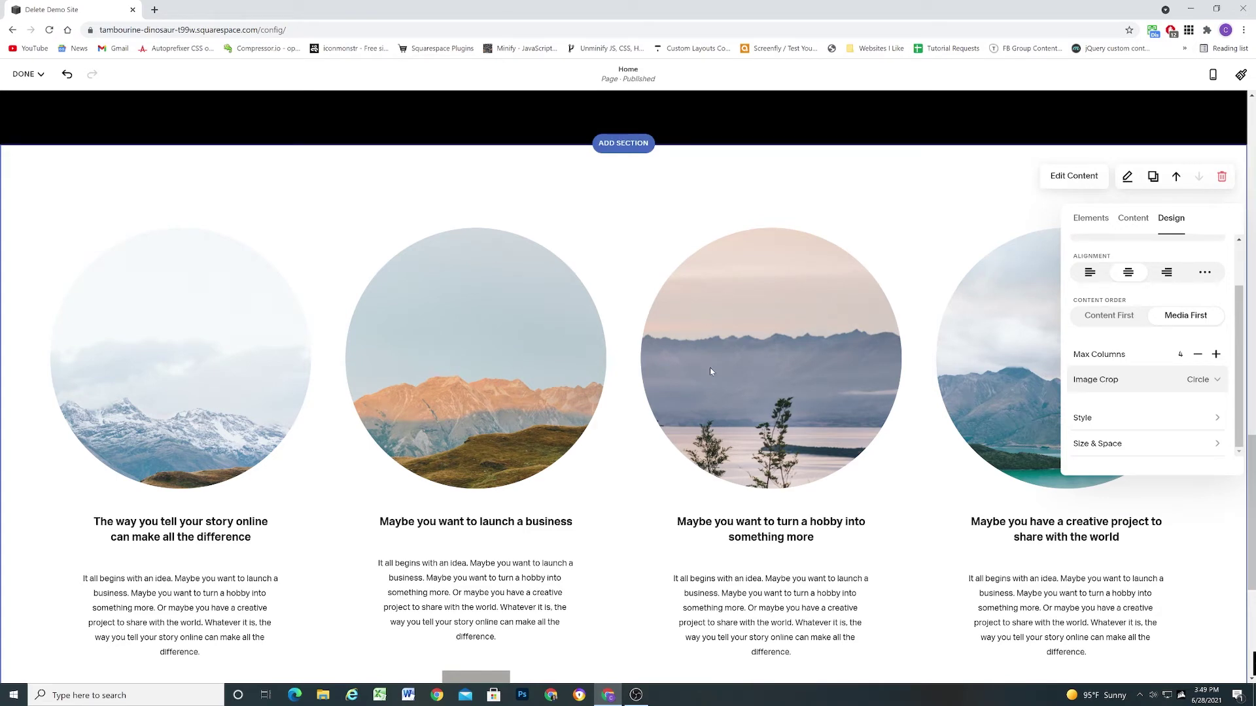
pyautogui.click(1132, 381)
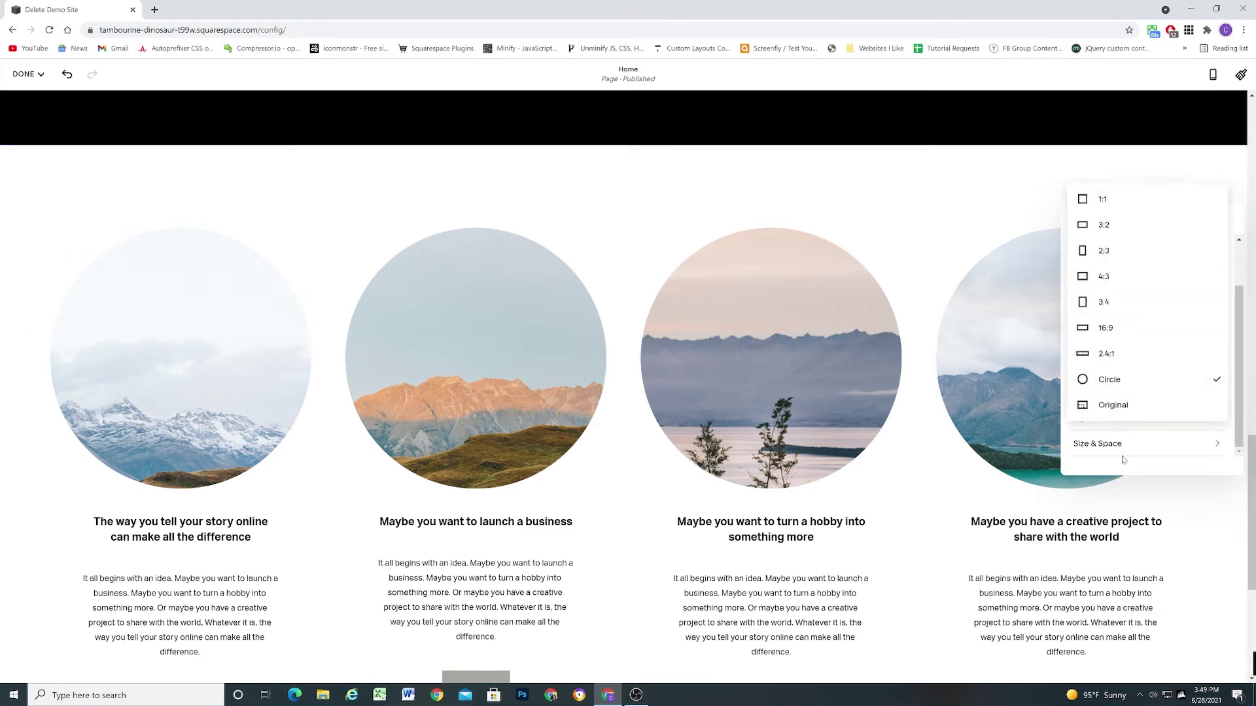
pyautogui.click(1104, 406)
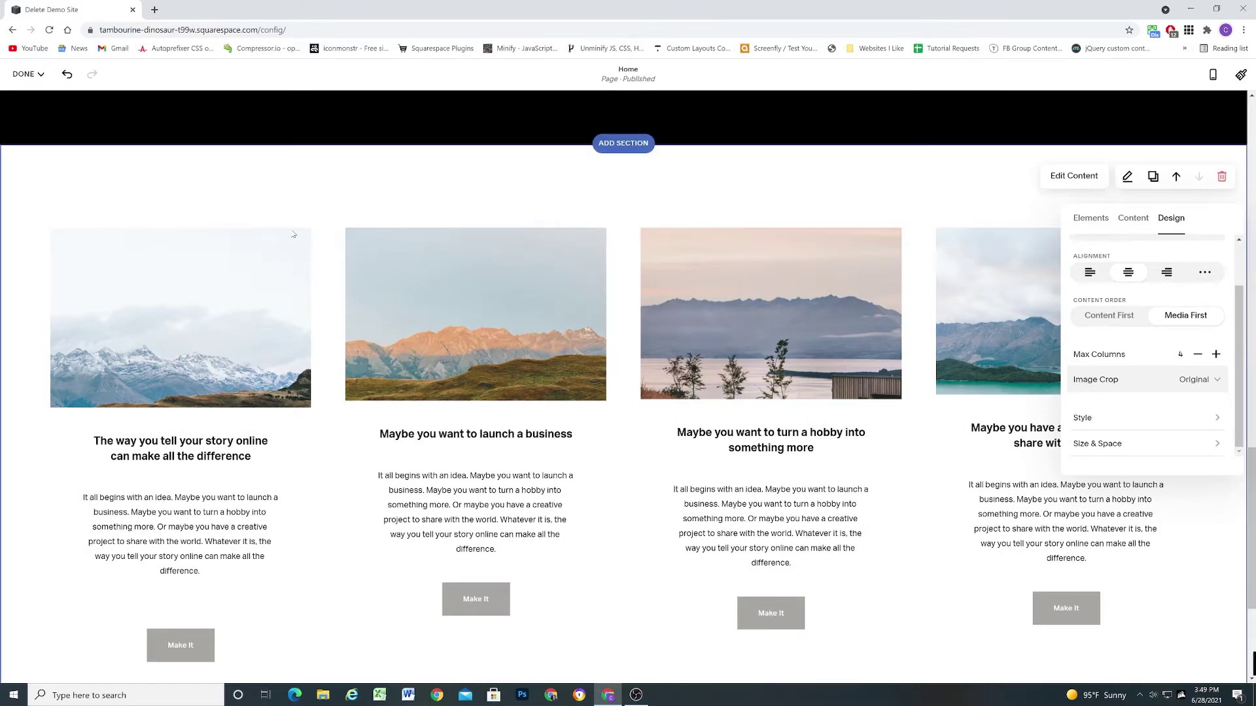
pyautogui.scroll(-1, 769, 336)
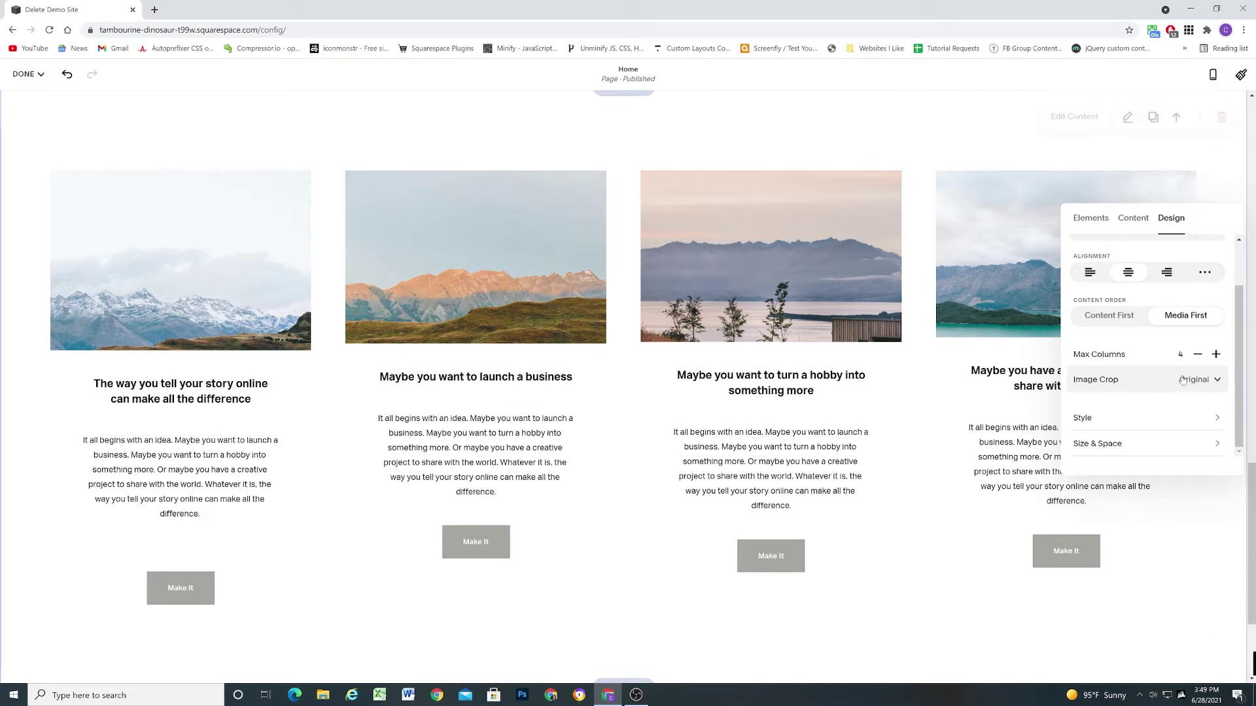
pyautogui.click(1184, 380)
pyautogui.click(1150, 354)
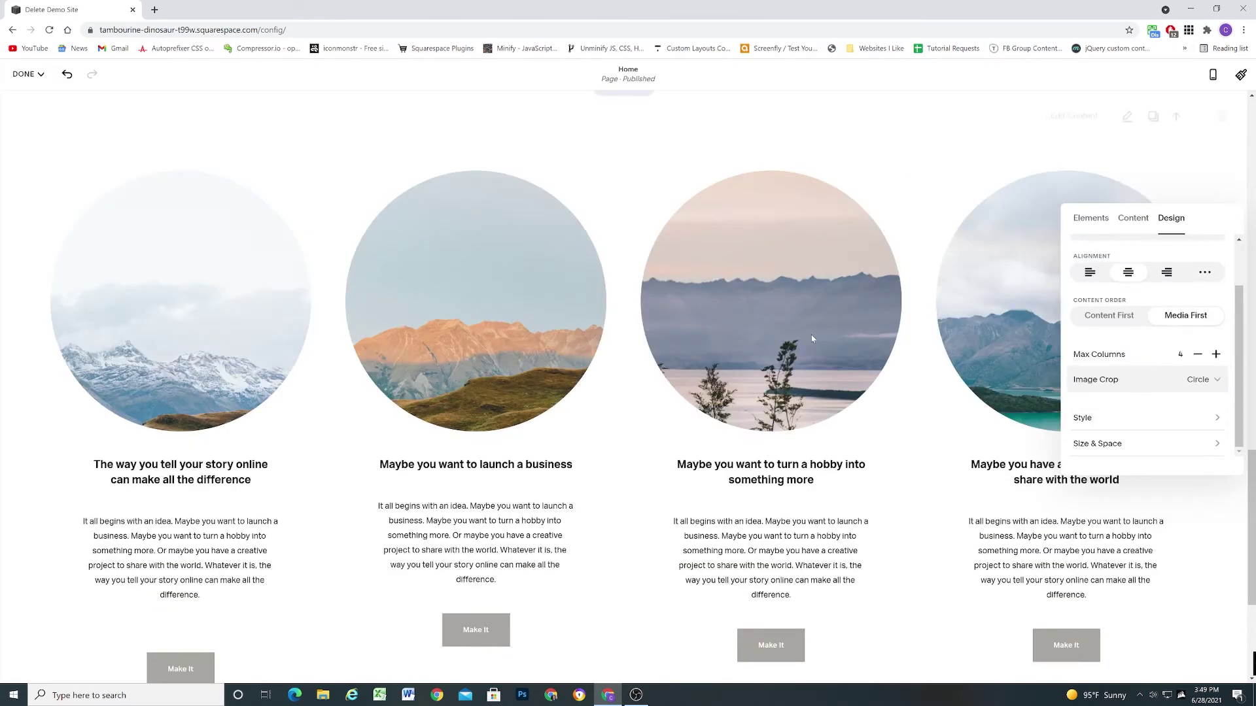
pyautogui.scroll(-1, 773, 283)
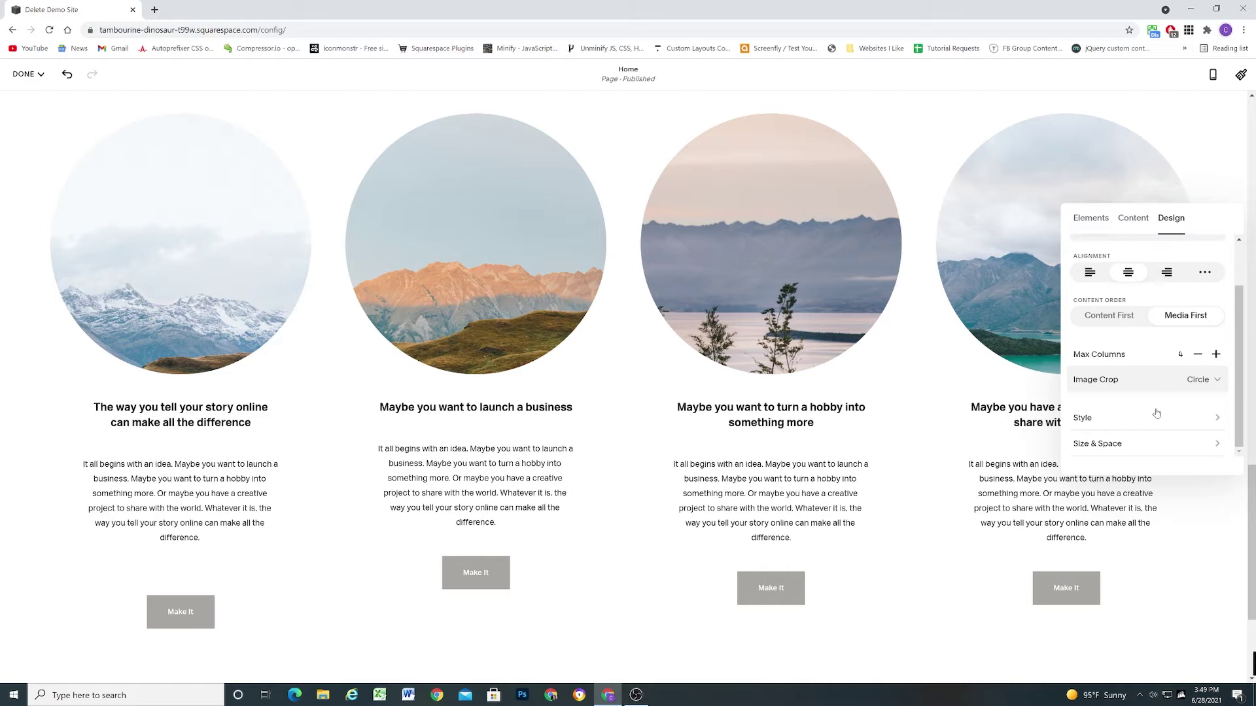
# Step: In Style, compare M, L, S and custom text sizes, ending on XL for the items
pyautogui.click(1110, 419)
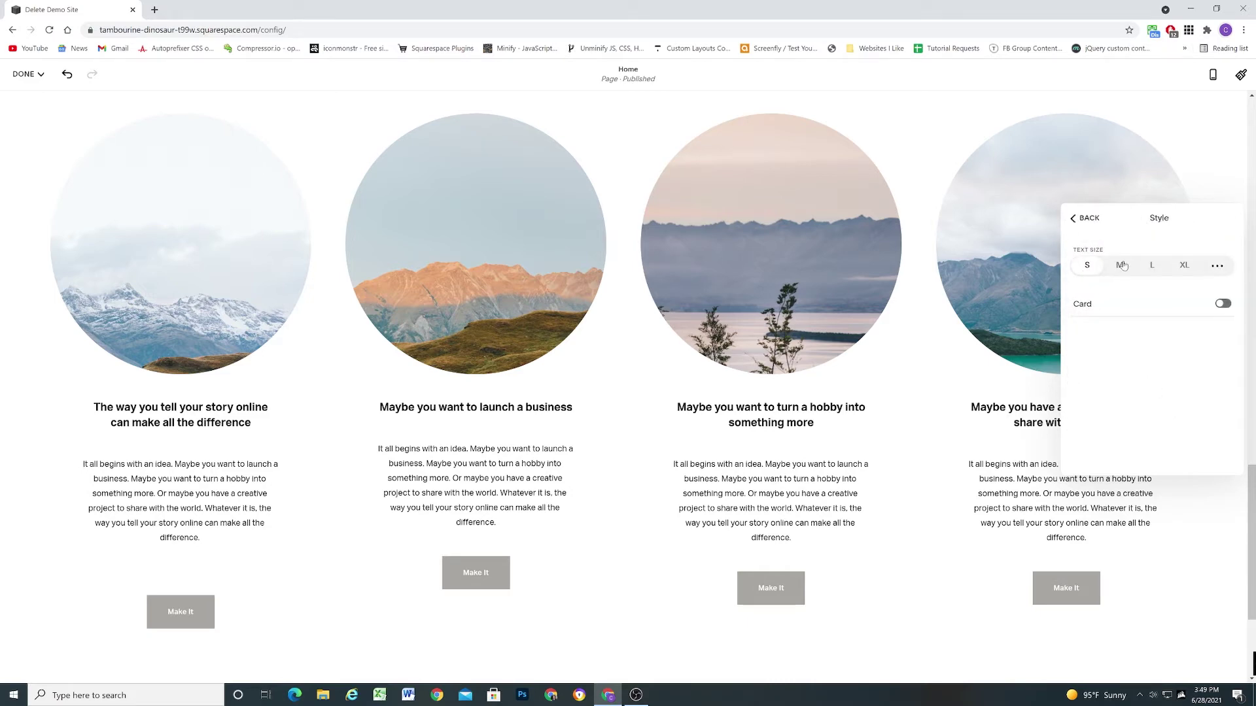
pyautogui.click(1121, 265)
pyautogui.click(1154, 266)
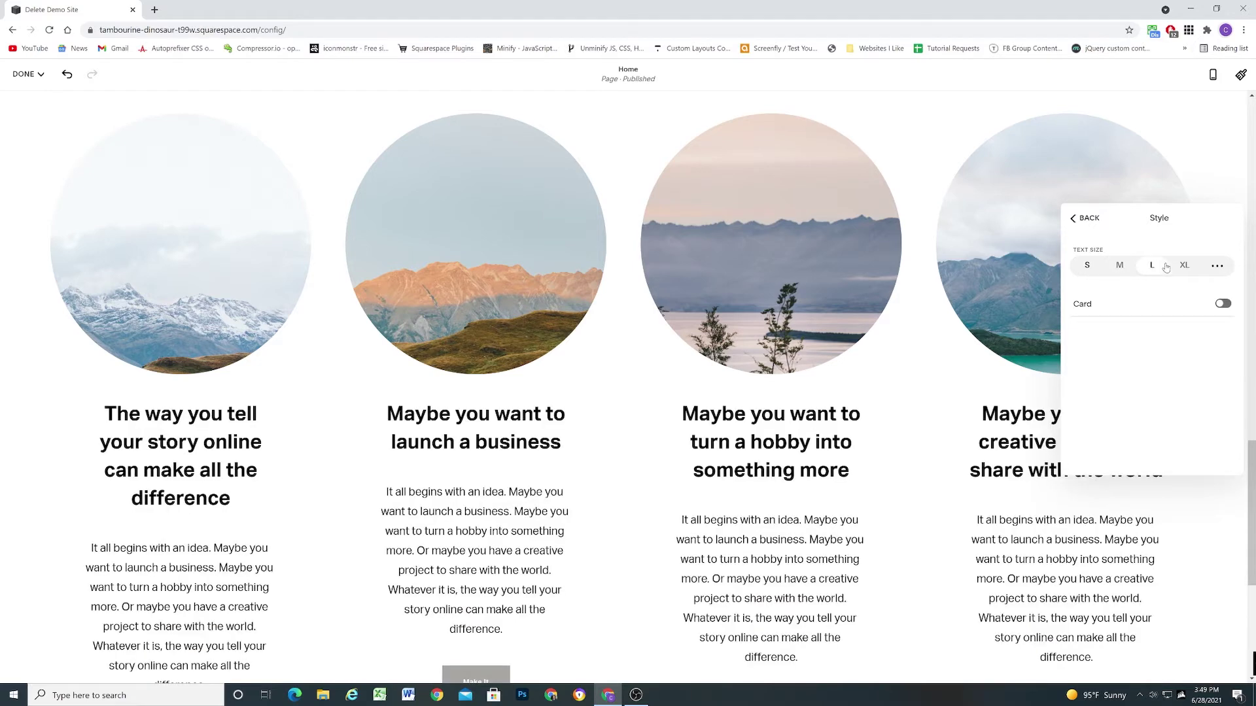
pyautogui.click(1174, 267)
pyautogui.scroll(-2, 843, 360)
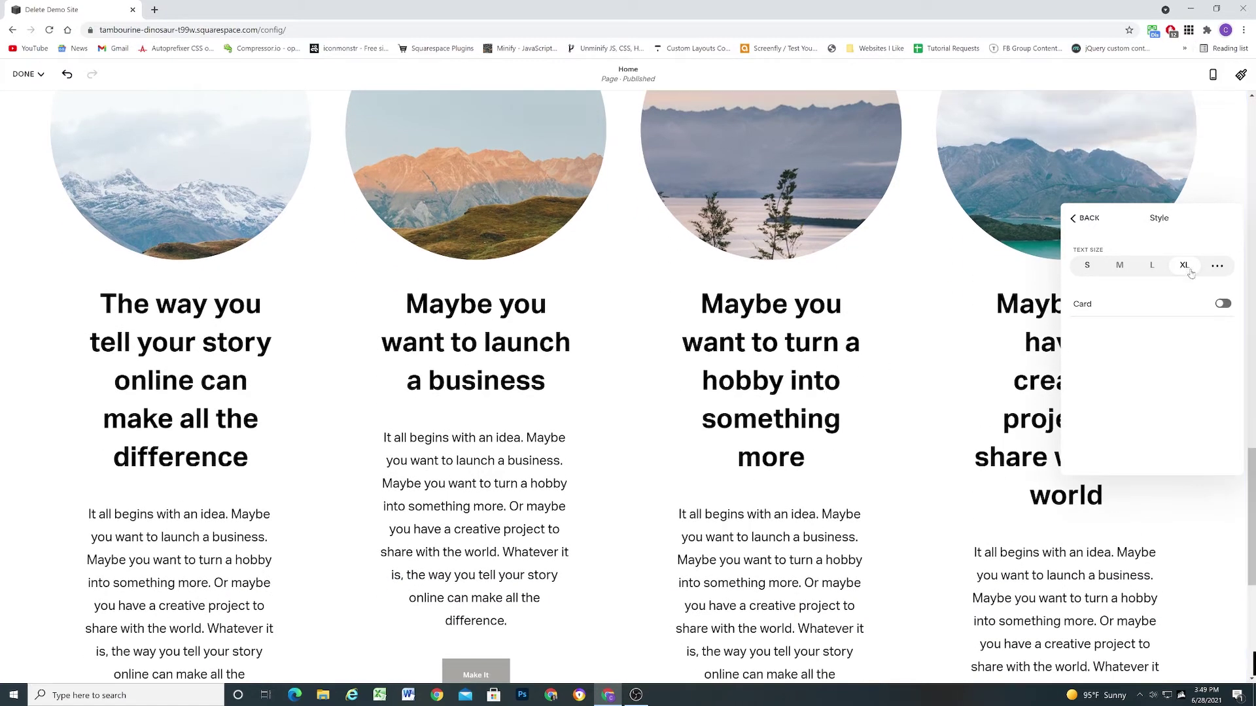
pyautogui.click(1121, 265)
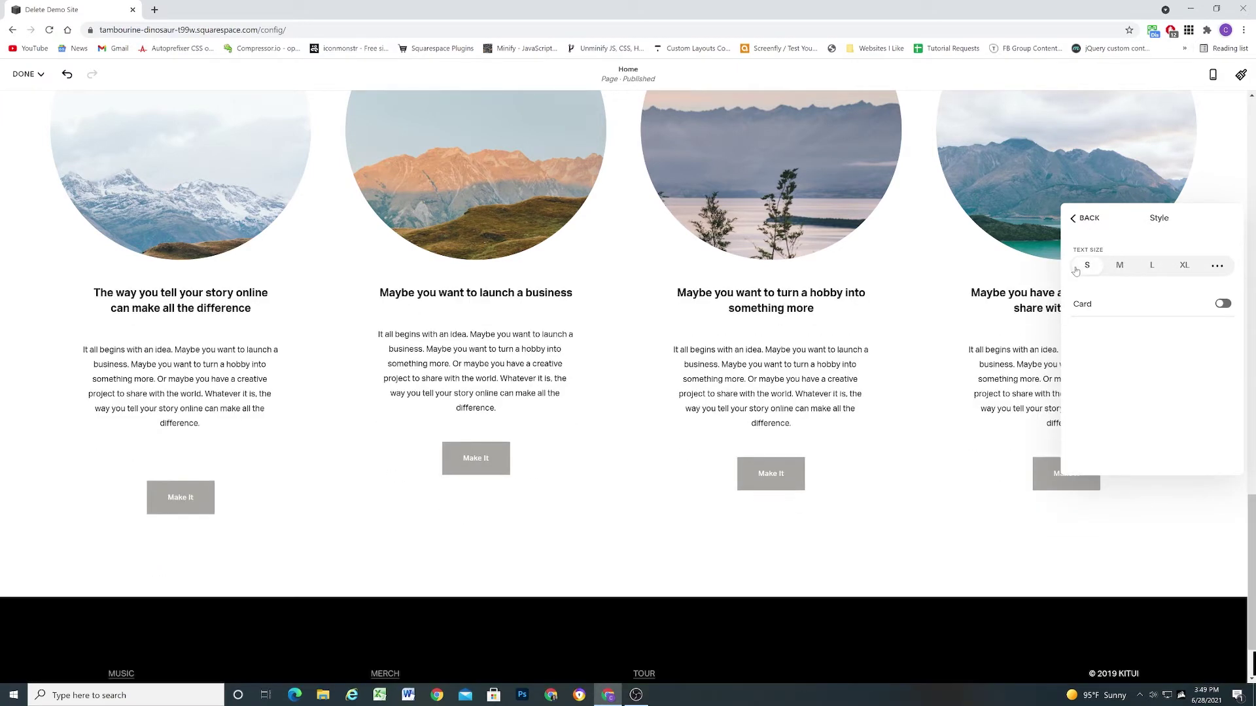
pyautogui.click(1218, 265)
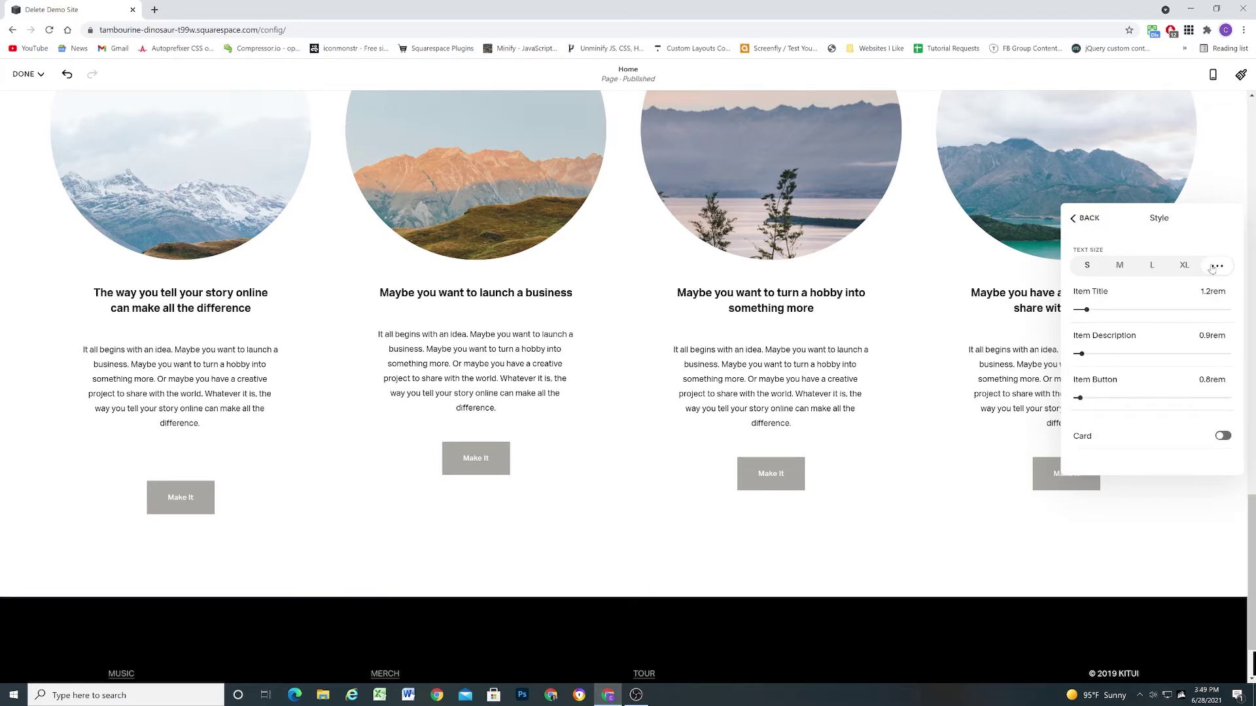
pyautogui.click(1184, 265)
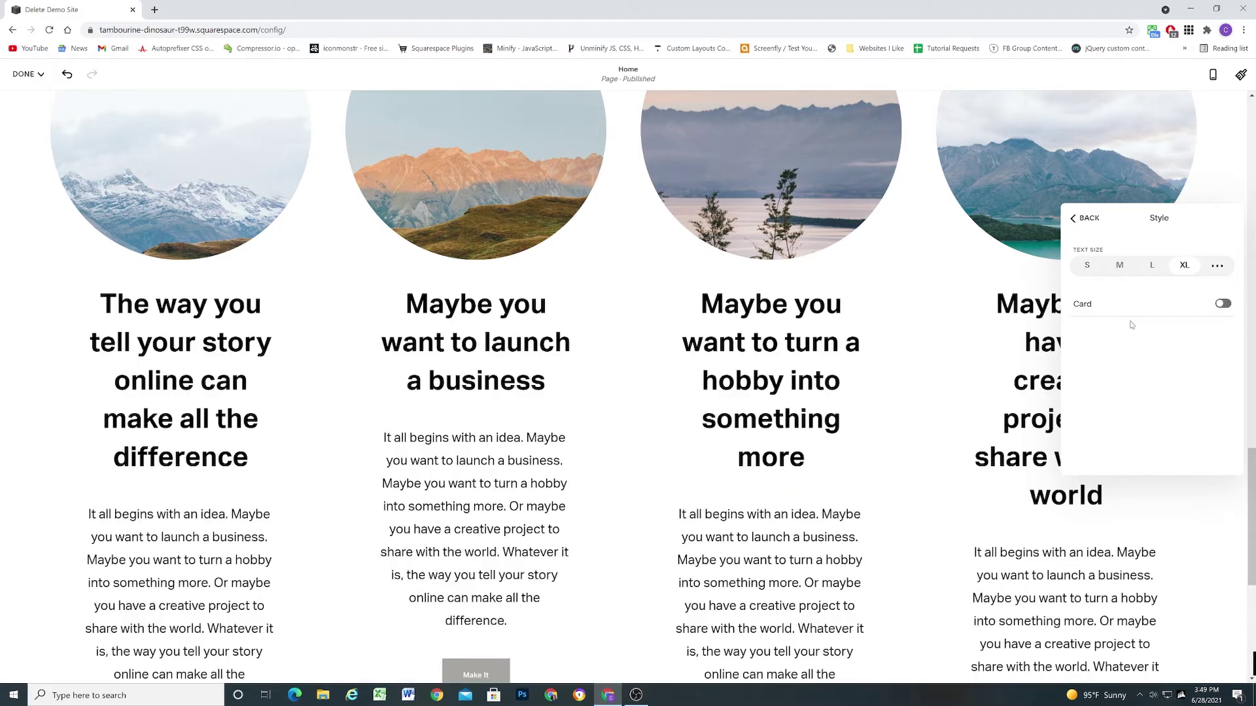
# Step: Set the item text size to M and place each item on a grey card
pyautogui.click(1119, 265)
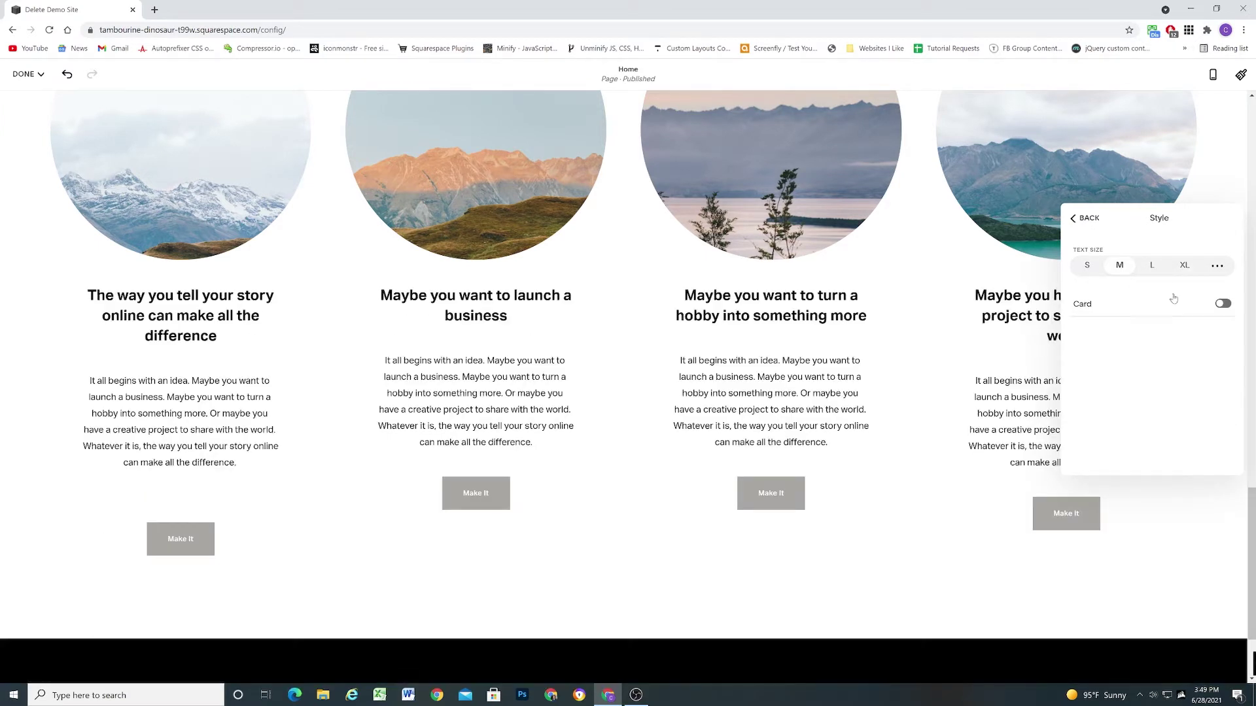
pyautogui.click(1223, 304)
pyautogui.scroll(2, 694, 221)
pyautogui.scroll(-2, 654, 304)
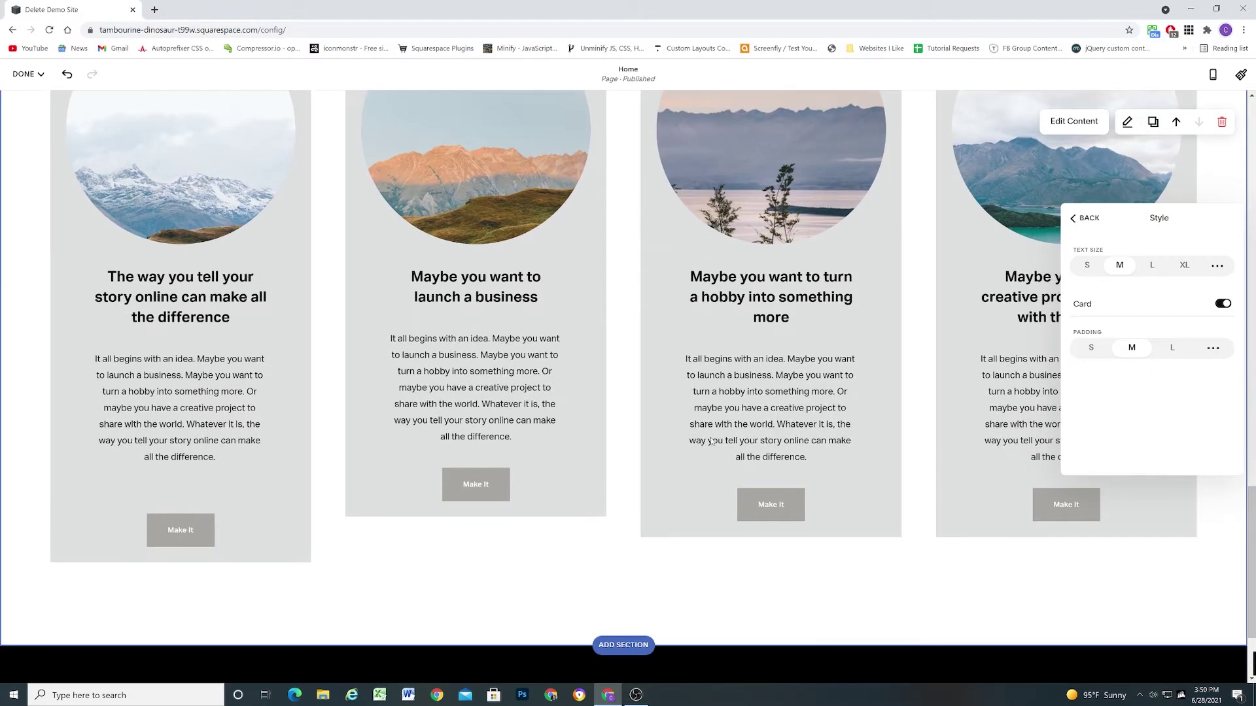
pyautogui.scroll(2, 898, 248)
pyautogui.scroll(-2, 893, 213)
# Step: Give the cards custom padding of 10% top and 18% bottom
pyautogui.click(1214, 350)
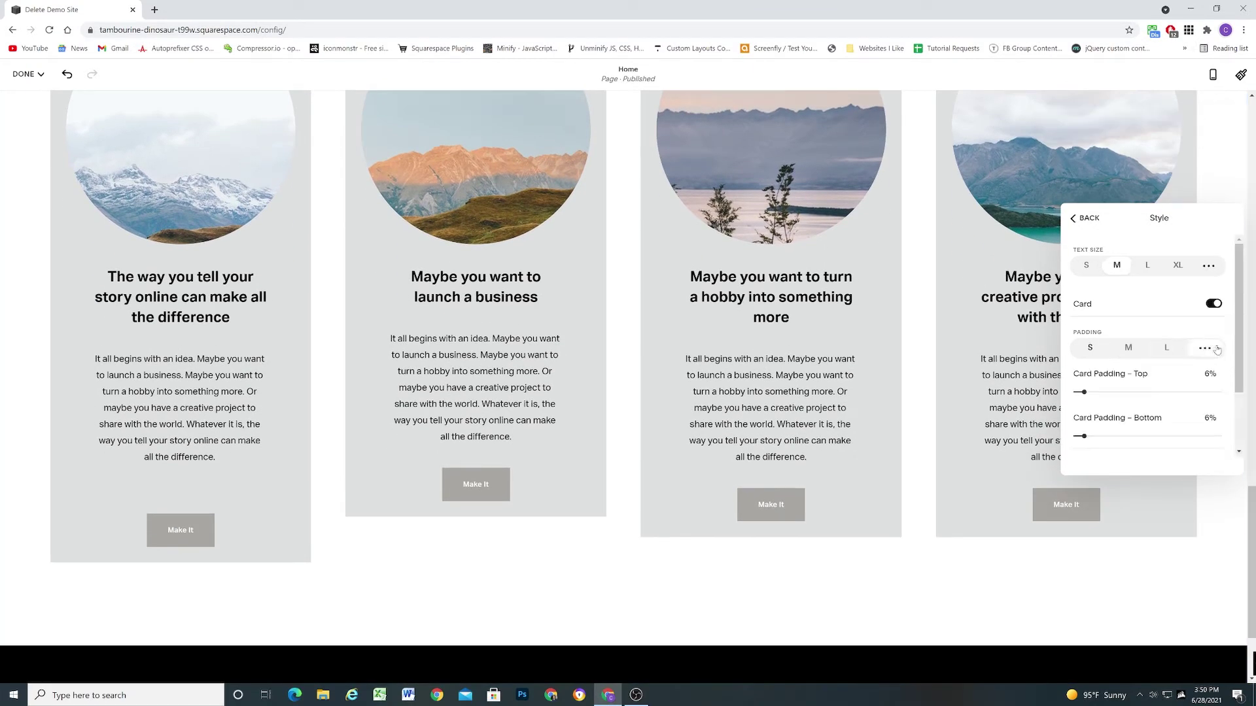
pyautogui.moveTo(1087, 391)
pyautogui.mouseDown()
pyautogui.moveTo(1103, 390)
pyautogui.moveTo(1089, 391)
pyautogui.mouseUp()
pyautogui.moveTo(1083, 437)
pyautogui.mouseDown()
pyautogui.moveTo(1113, 436)
pyautogui.moveTo(1102, 436)
pyautogui.mouseUp()
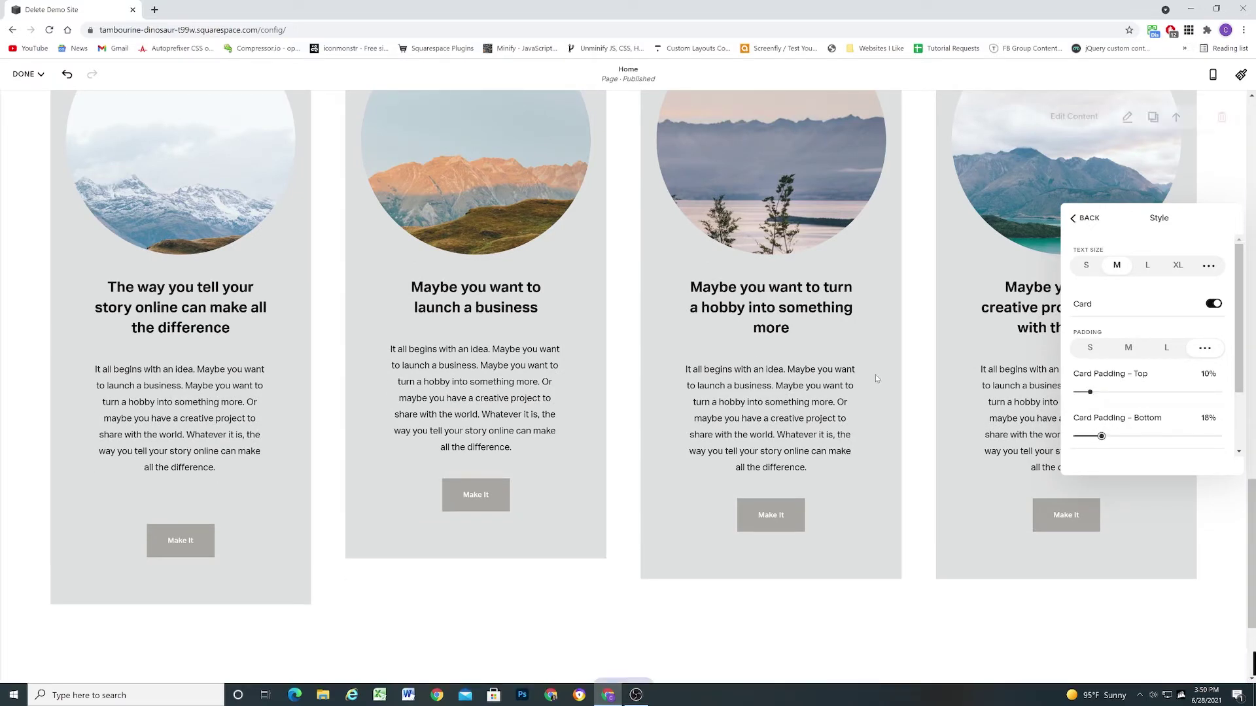
pyautogui.scroll(4, 876, 333)
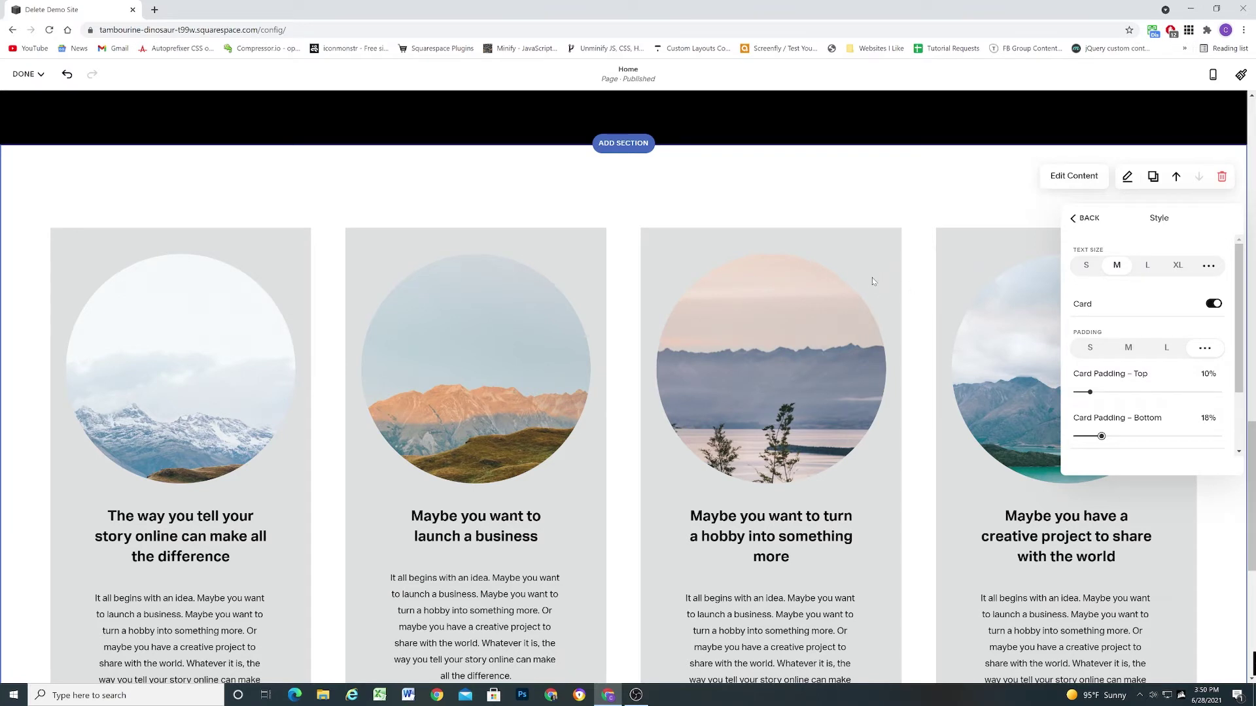
# Step: Set the card section's Layout Width to Inset in Size & Space
pyautogui.click(1085, 220)
pyautogui.scroll(-3, 1093, 318)
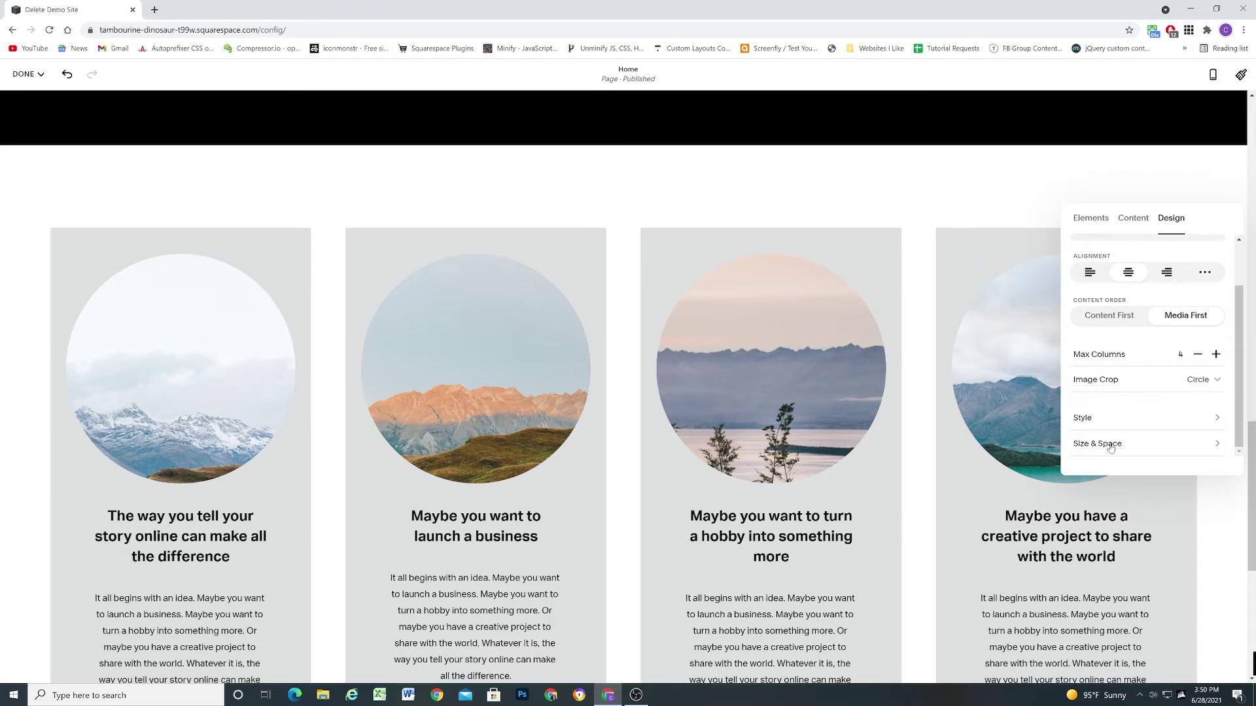
pyautogui.click(1103, 444)
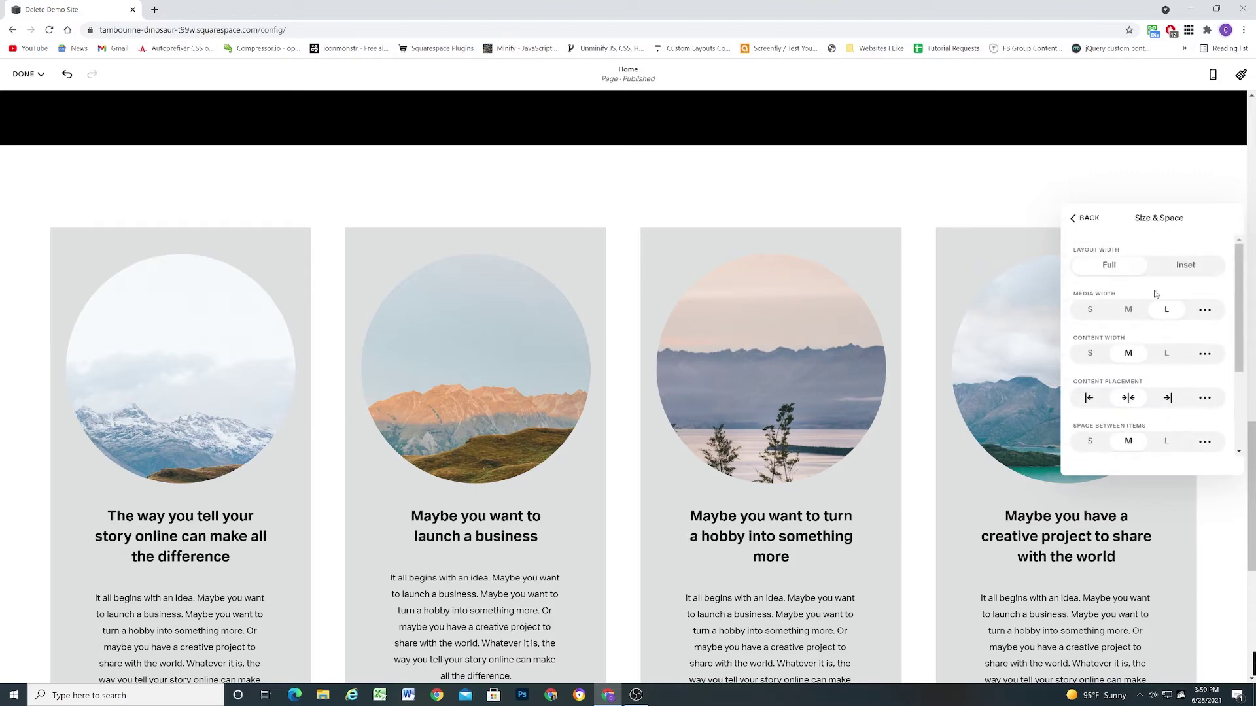
pyautogui.scroll(5, 612, 299)
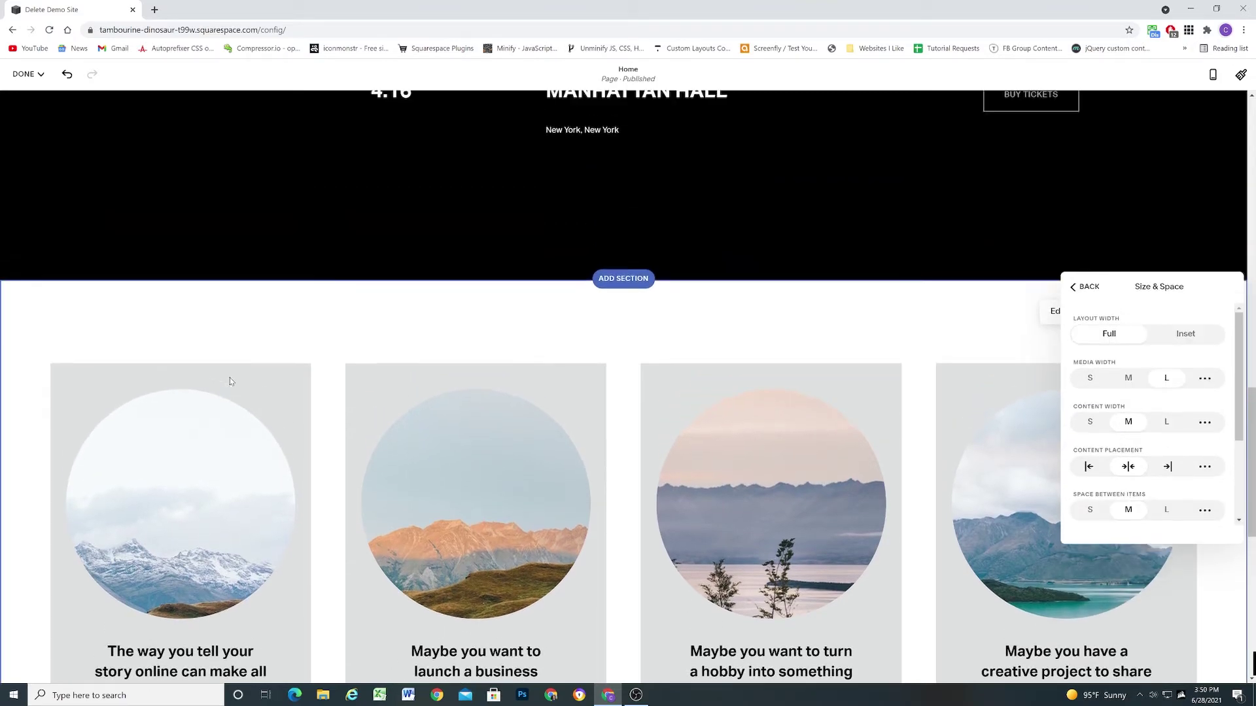
pyautogui.scroll(-3, 274, 457)
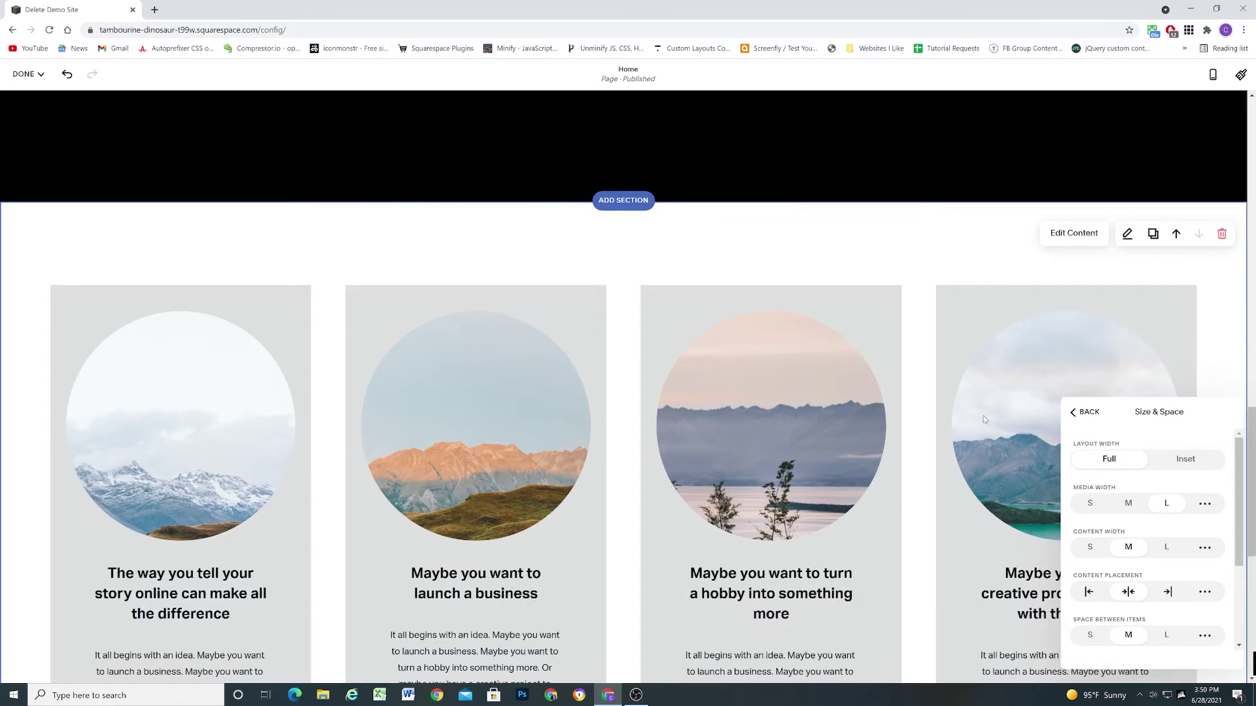
pyautogui.click(1183, 459)
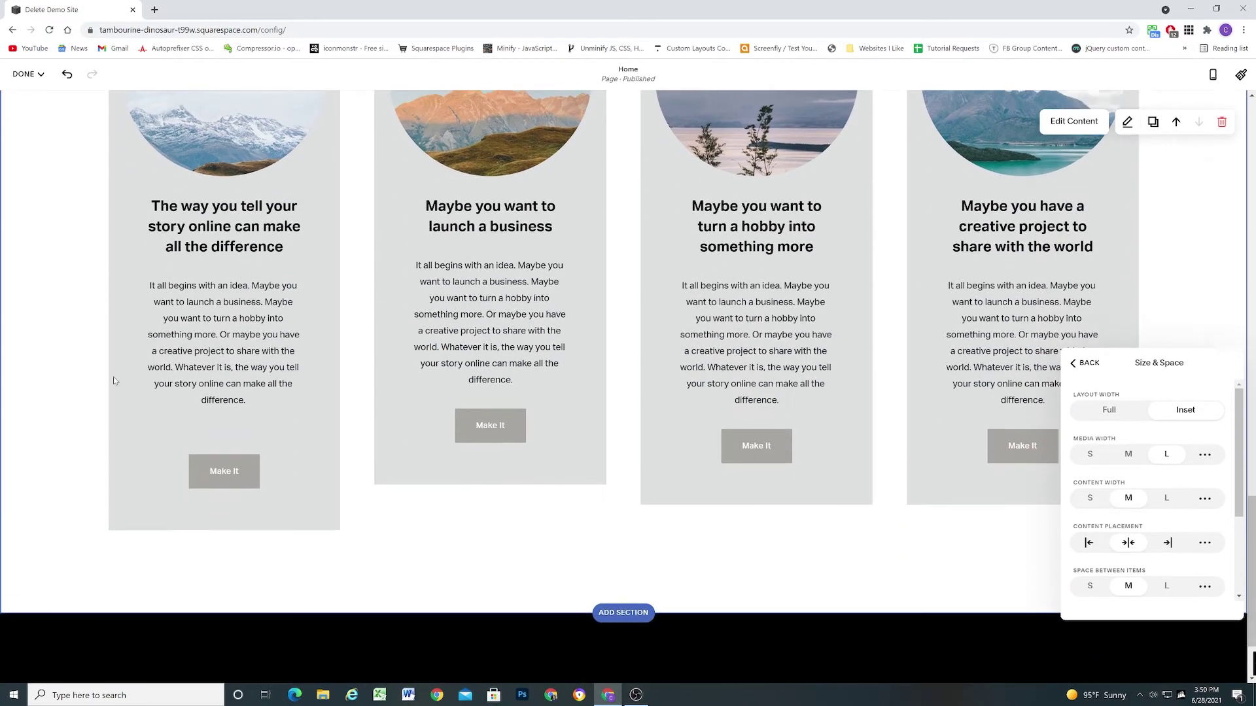
pyautogui.scroll(9, 112, 388)
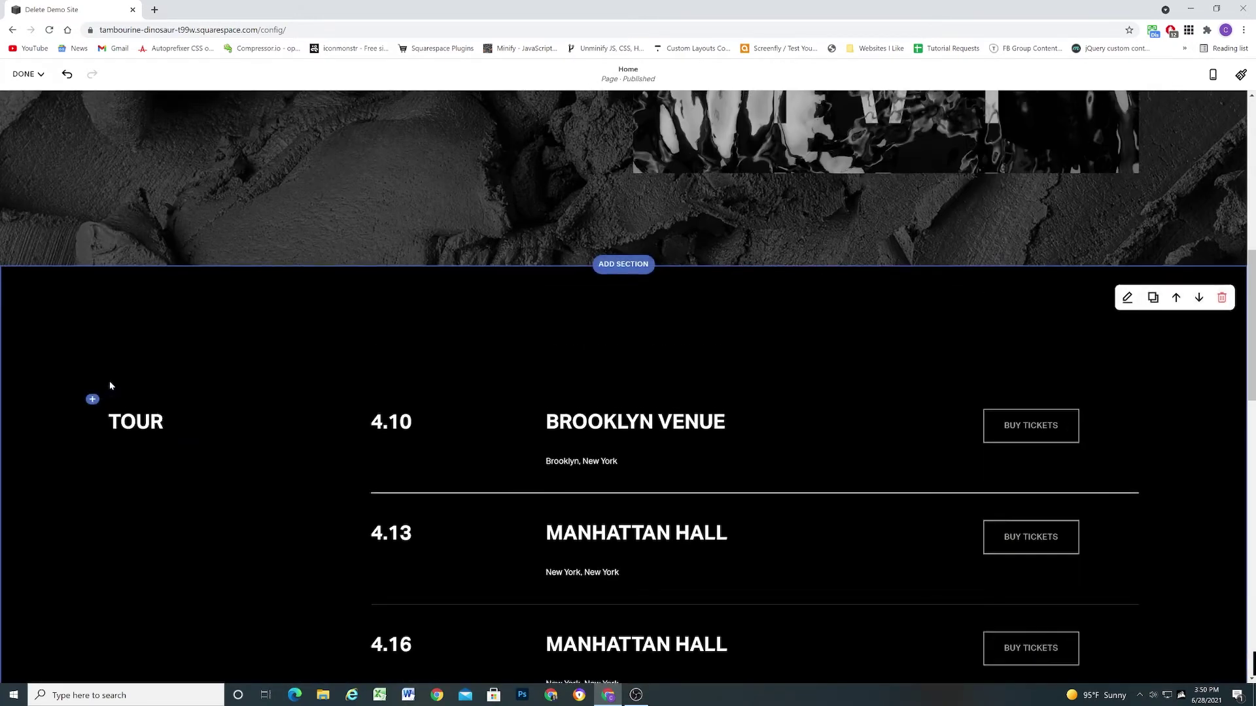
pyautogui.scroll(8, 107, 400)
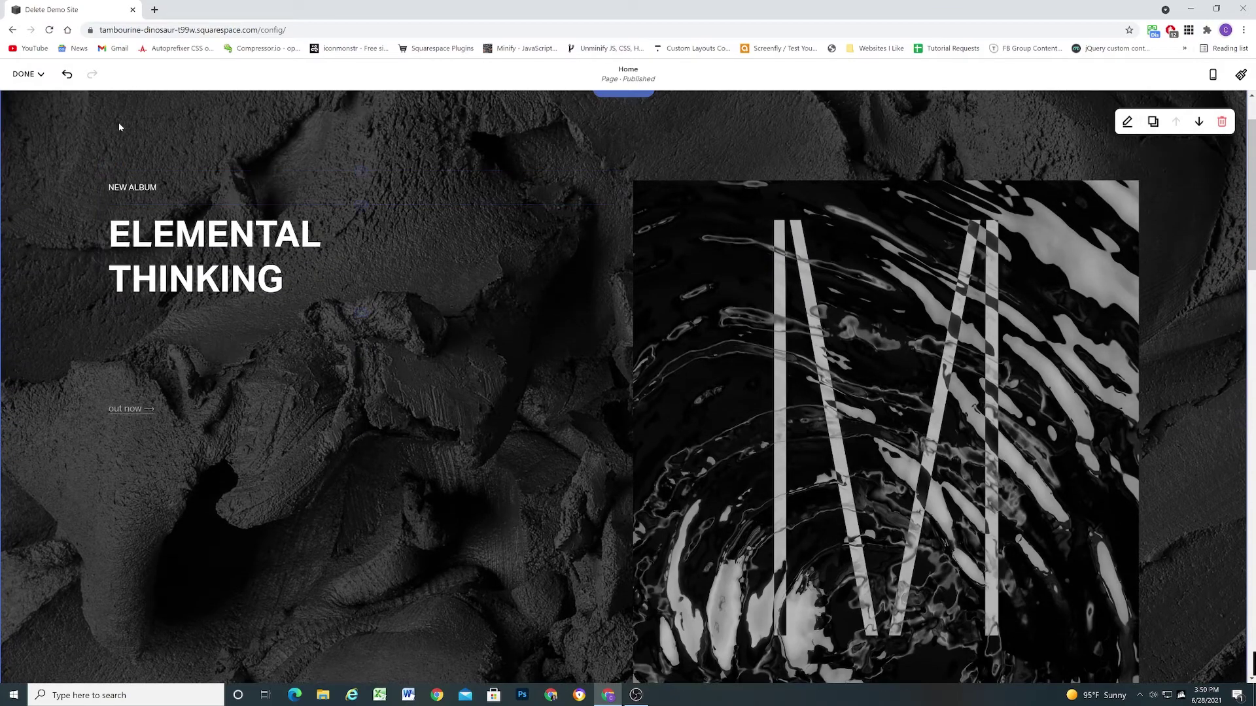
pyautogui.scroll(1, 105, 262)
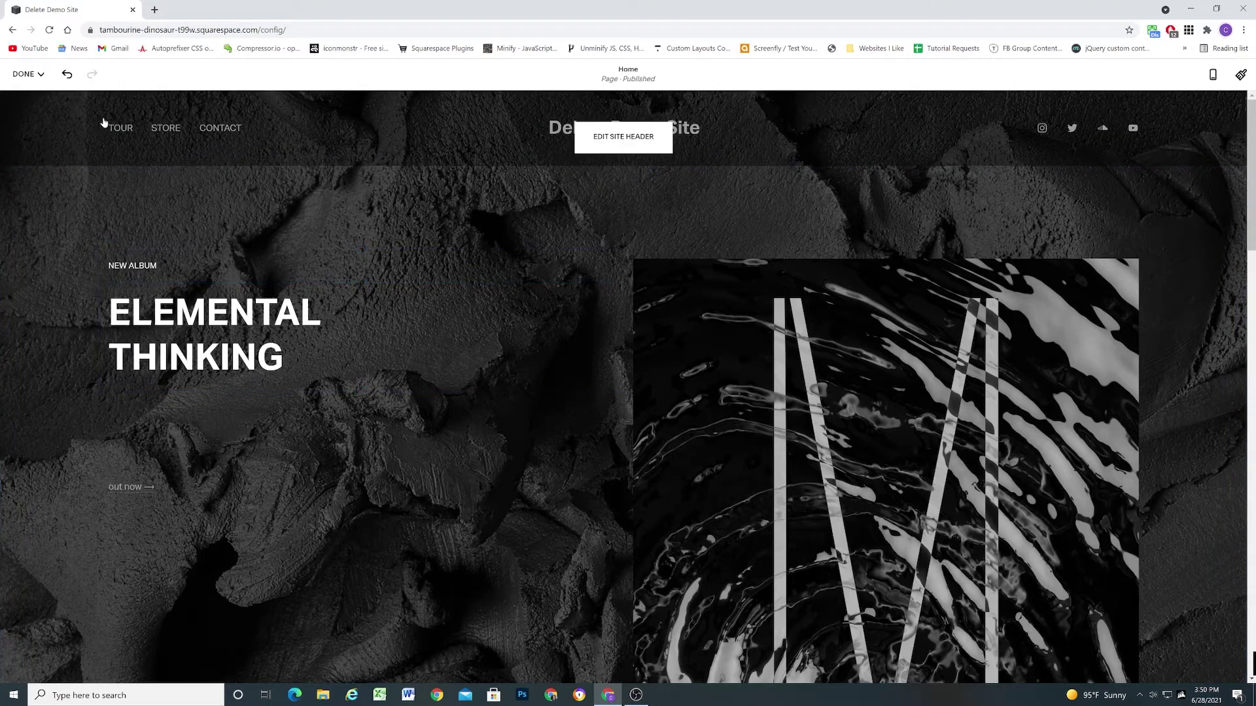
pyautogui.scroll(-12, 106, 348)
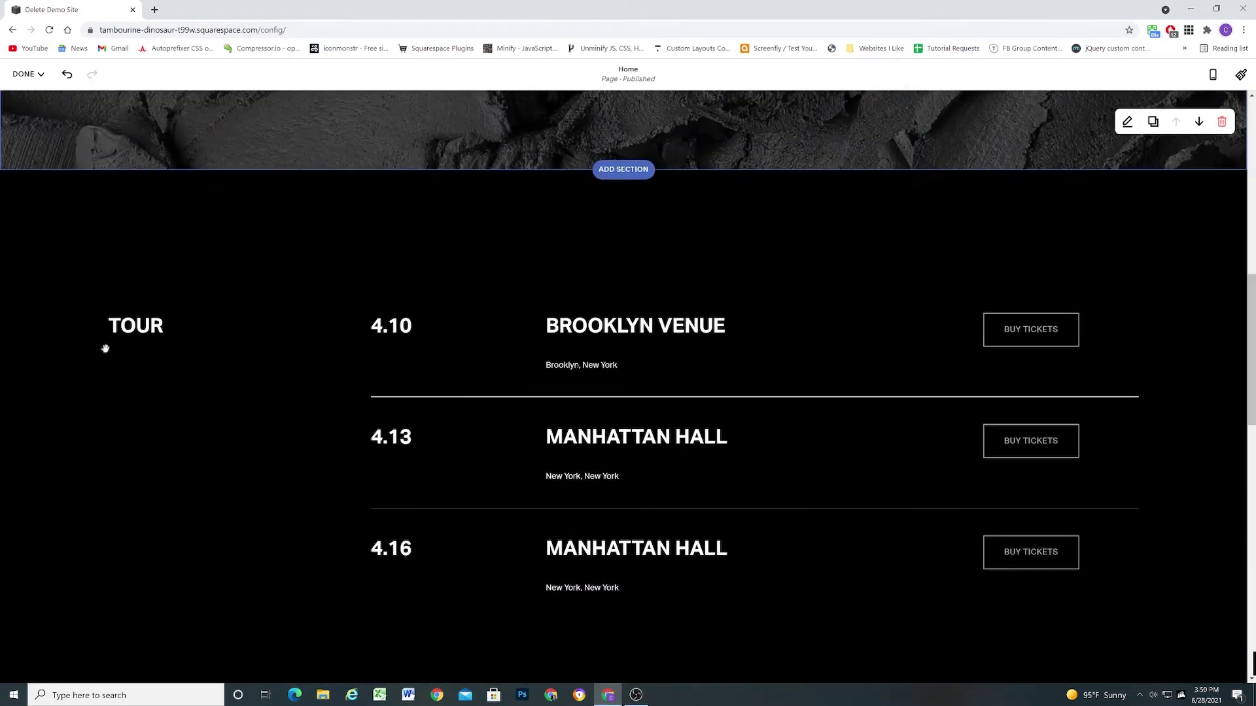
pyautogui.scroll(-10, 105, 349)
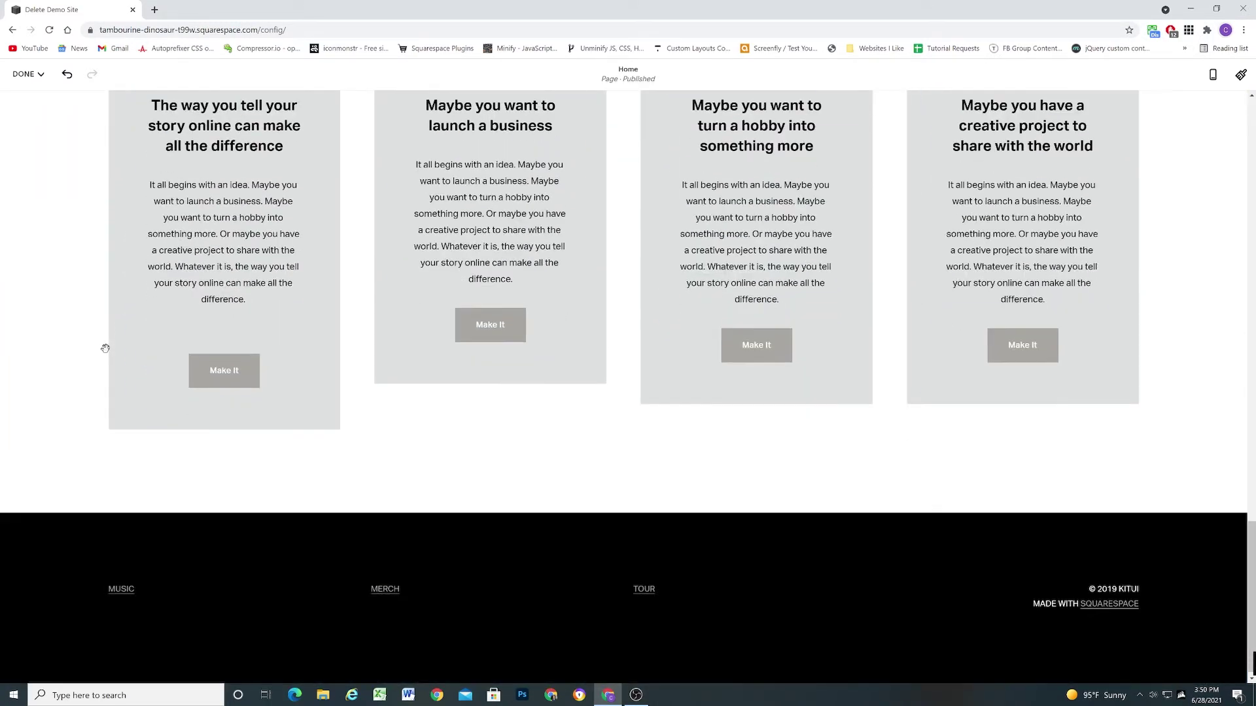
pyautogui.scroll(4, 105, 348)
pyautogui.scroll(2, 106, 349)
# Step: Try Full layout width for the card section, then return it to Inset
pyautogui.click(1076, 259)
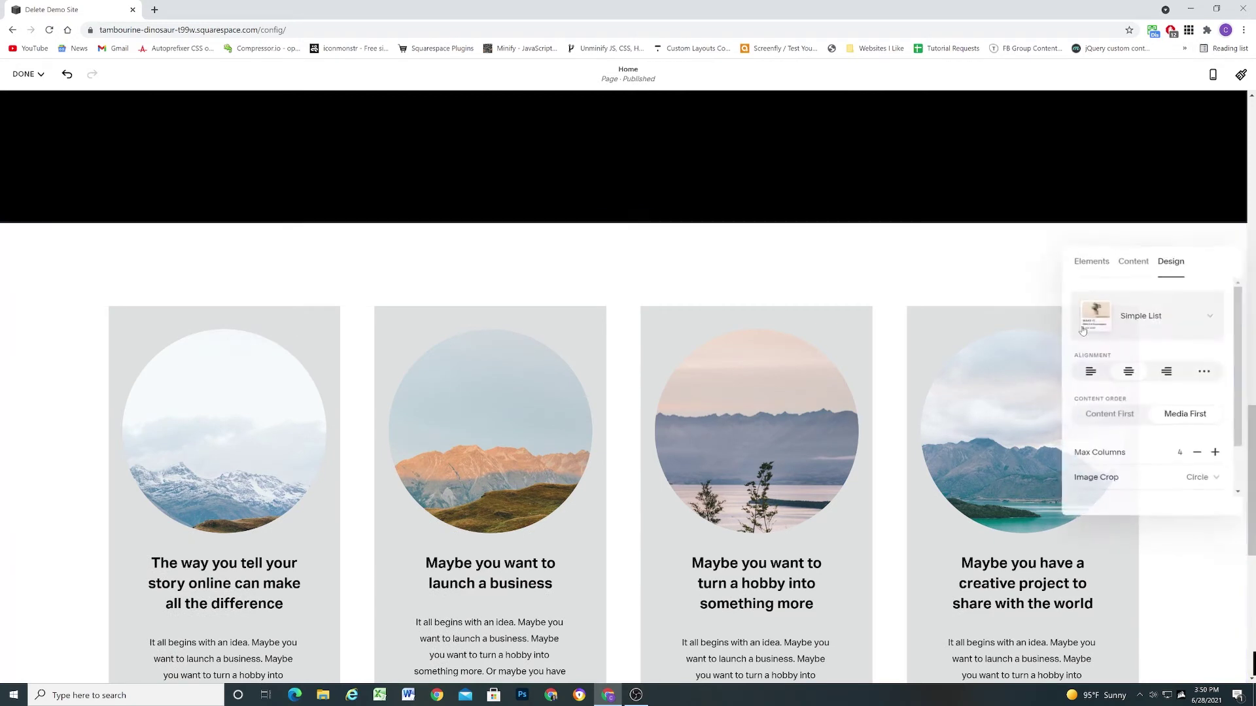
pyautogui.scroll(-1, 1112, 415)
pyautogui.click(1128, 486)
pyautogui.click(1100, 310)
pyautogui.scroll(-2, 28, 347)
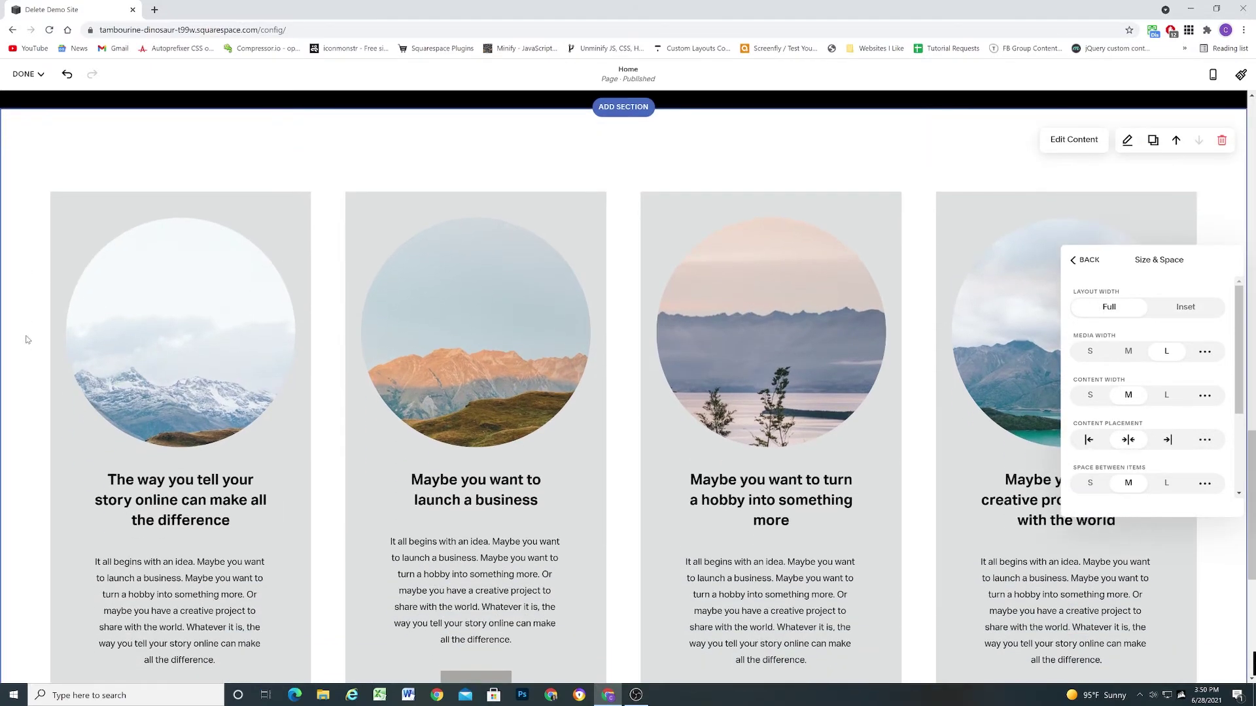
pyautogui.click(1186, 307)
pyautogui.scroll(3, 111, 410)
pyautogui.scroll(6, 111, 411)
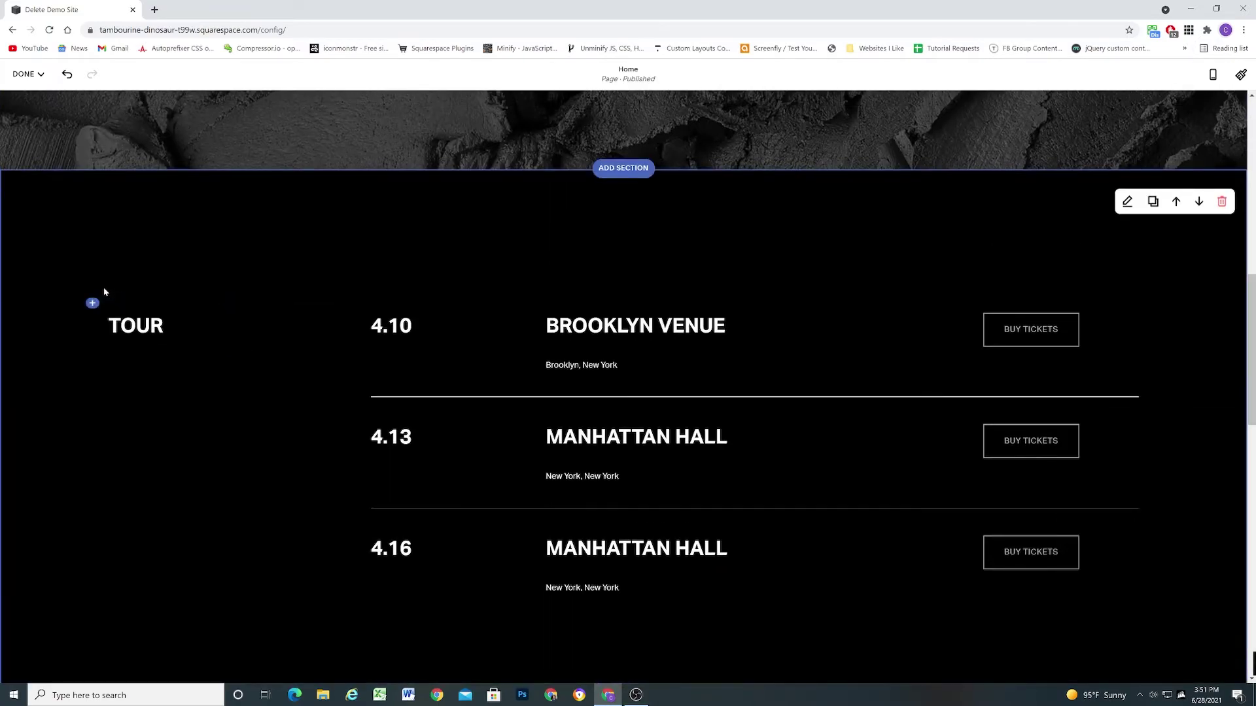
pyautogui.scroll(3, 105, 288)
pyautogui.scroll(3, 104, 288)
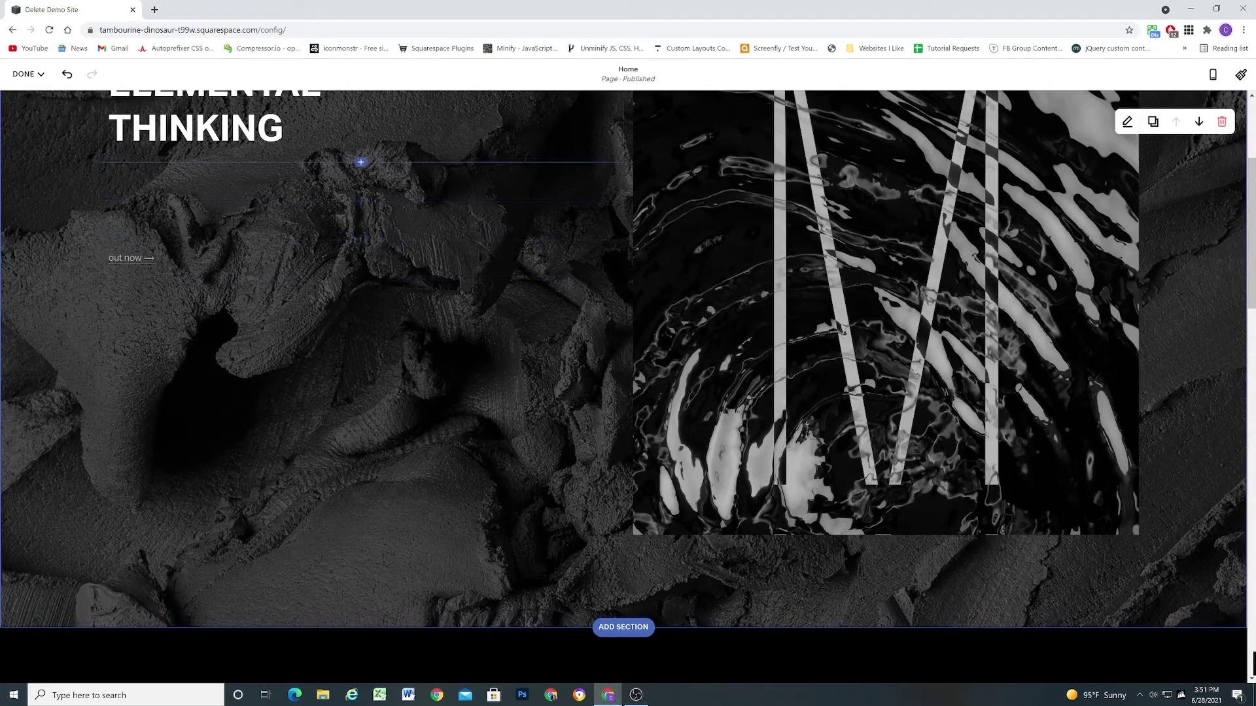
pyautogui.scroll(-10, 104, 284)
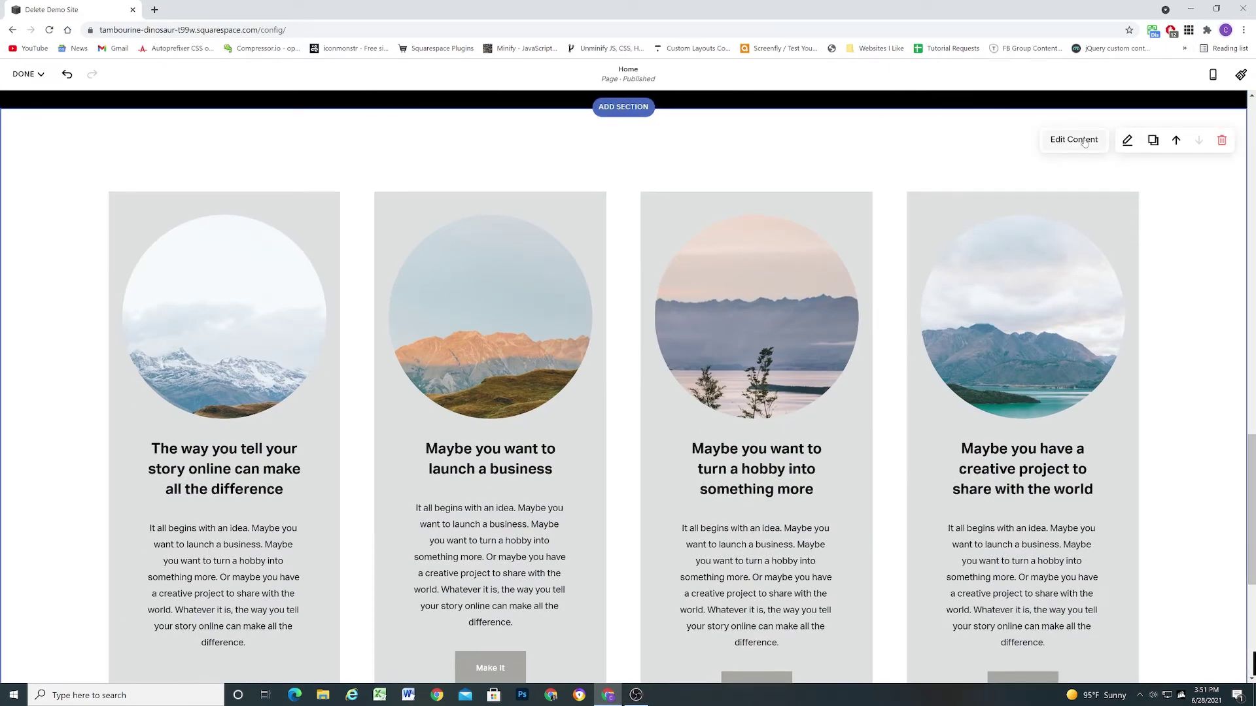
# Step: Bring up the section's Size & Space settings again through Edit Content
pyautogui.click(1084, 142)
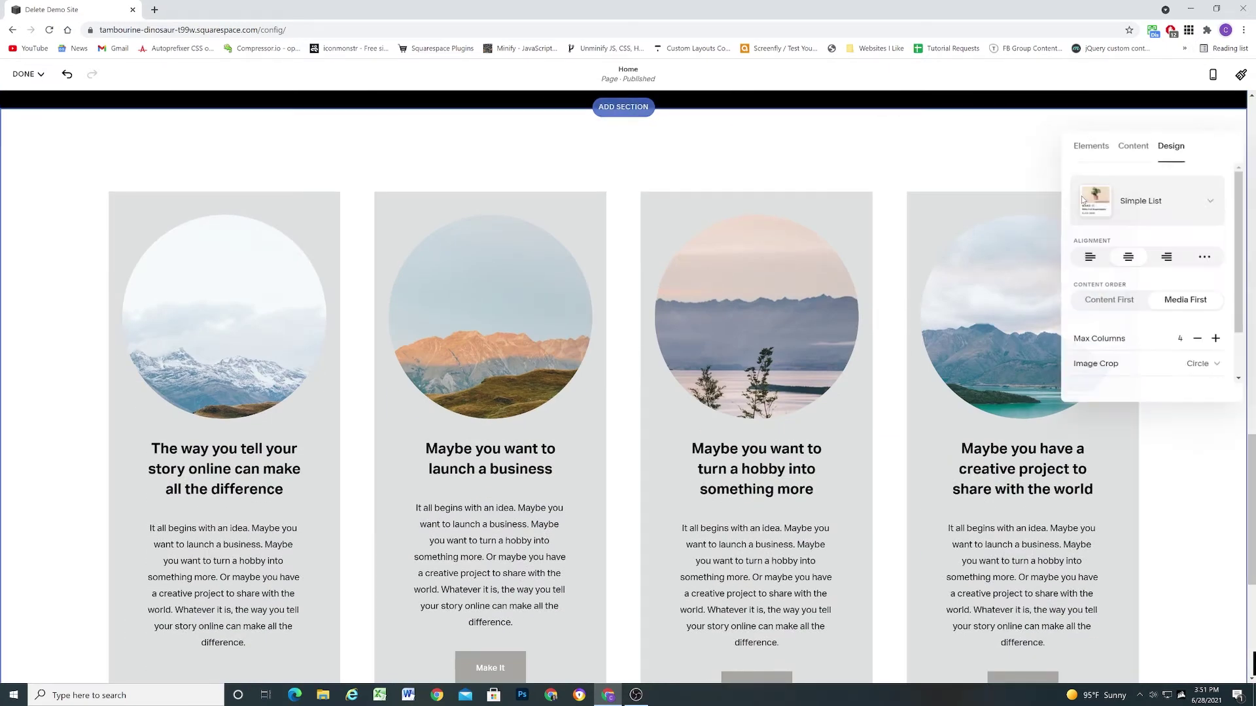
pyautogui.scroll(-1, 1119, 356)
pyautogui.click(1120, 372)
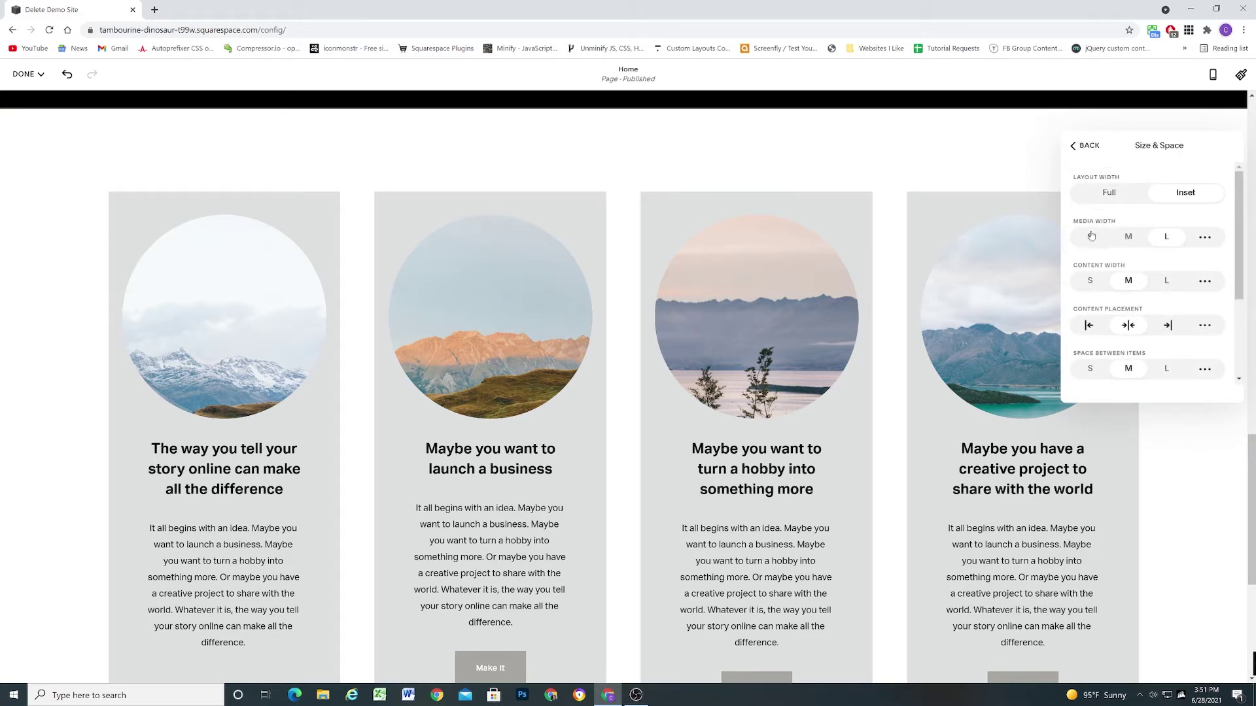
# Step: Set the card images to a custom 49% media width, keeping them centred
pyautogui.click(1128, 237)
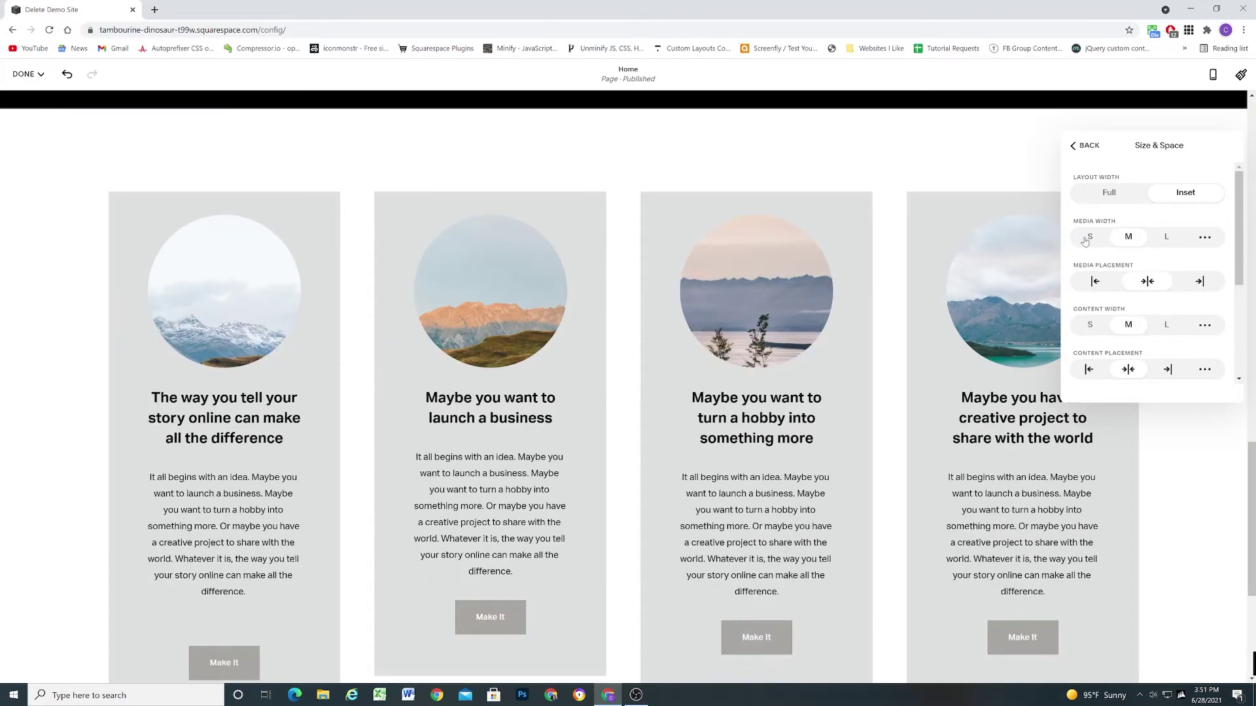
pyautogui.click(1205, 238)
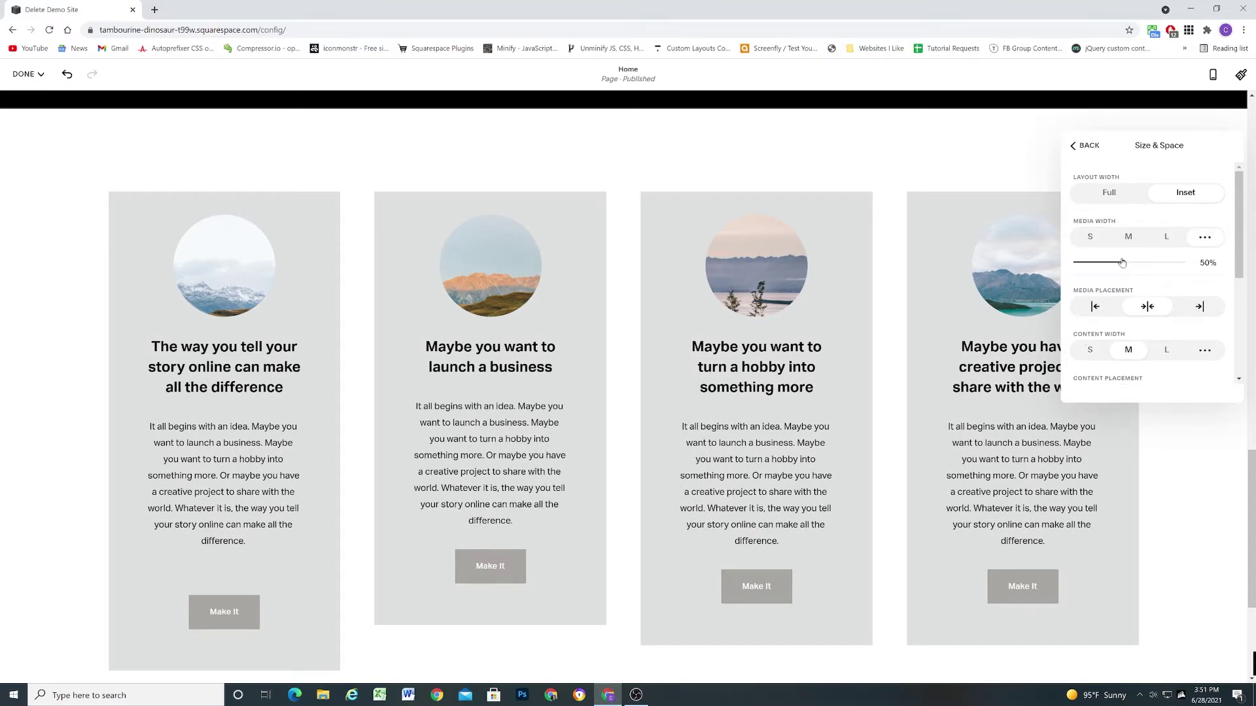
pyautogui.moveTo(1122, 263)
pyautogui.mouseDown()
pyautogui.moveTo(1110, 263)
pyautogui.moveTo(1123, 261)
pyautogui.mouseUp()
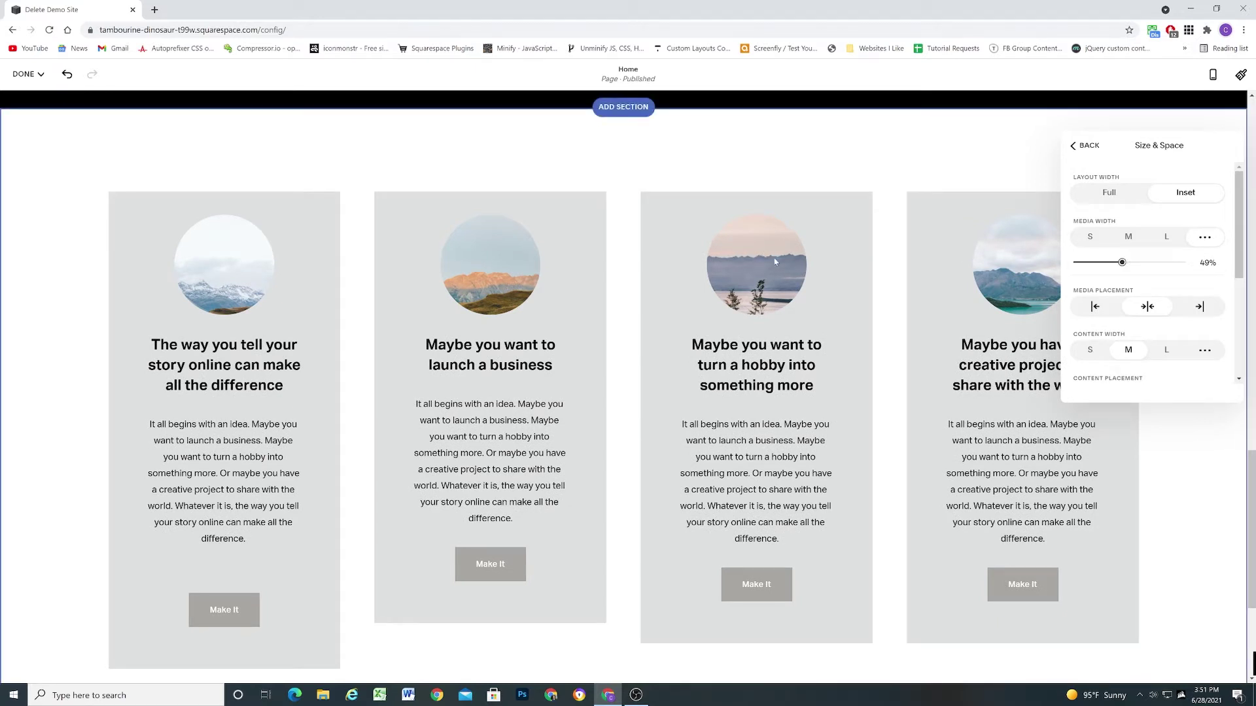
pyautogui.click(1096, 308)
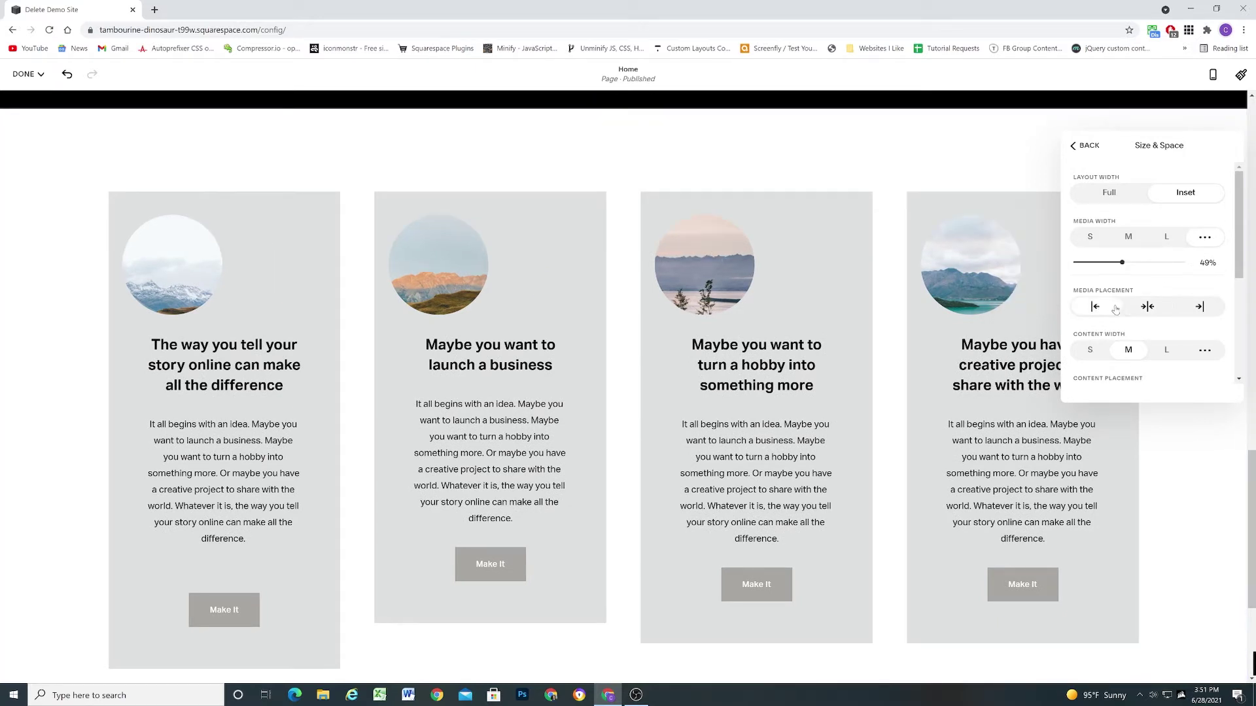
pyautogui.click(1161, 312)
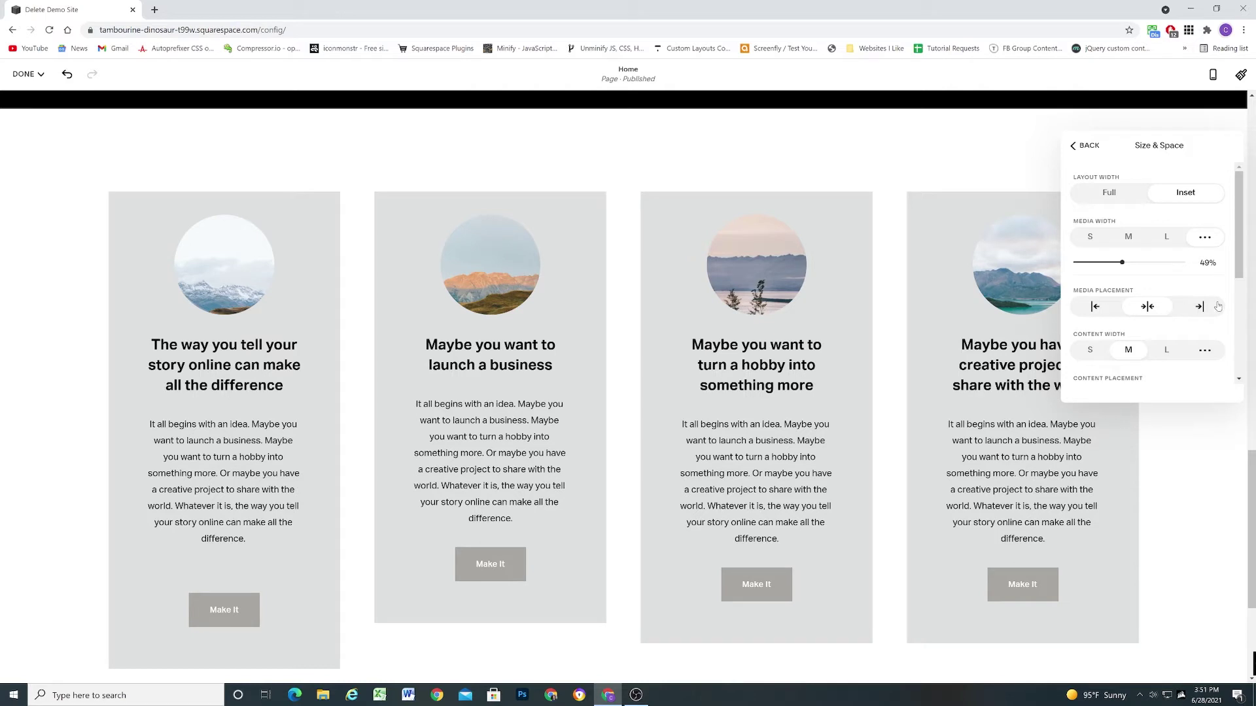
pyautogui.scroll(-2, 1151, 309)
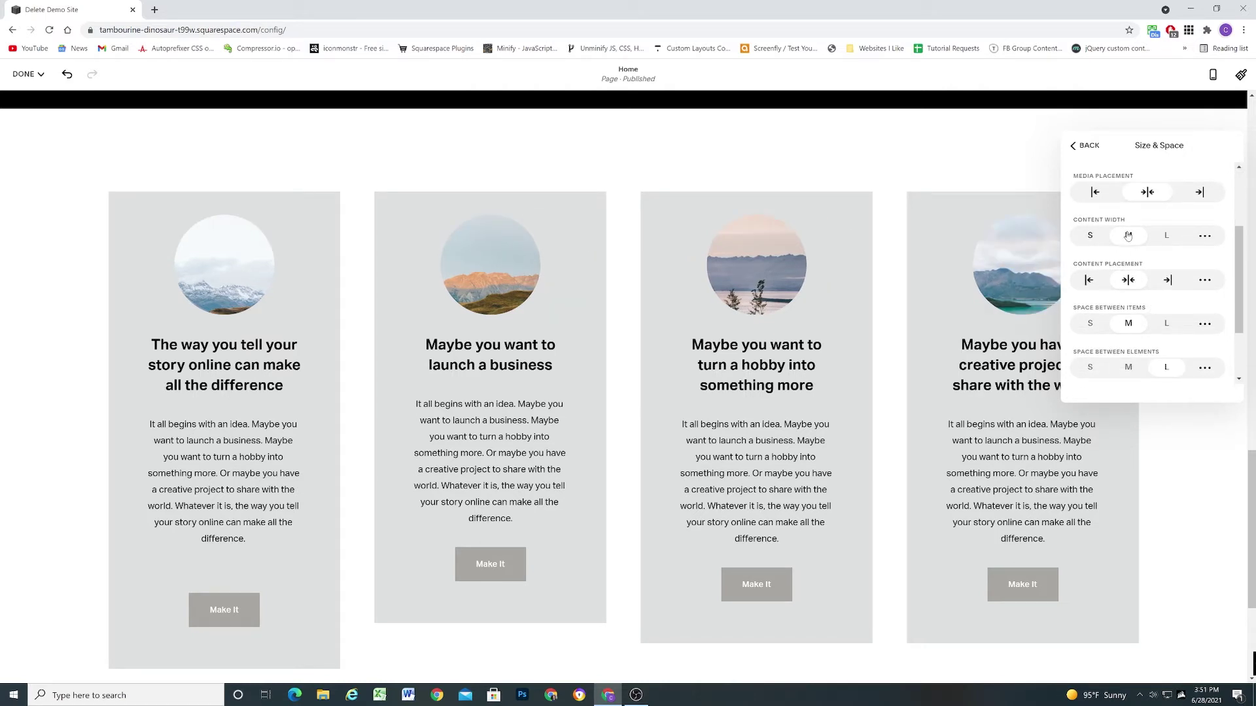
# Step: Set the card text to a custom 79% content width, keeping its original placement
pyautogui.click(1091, 236)
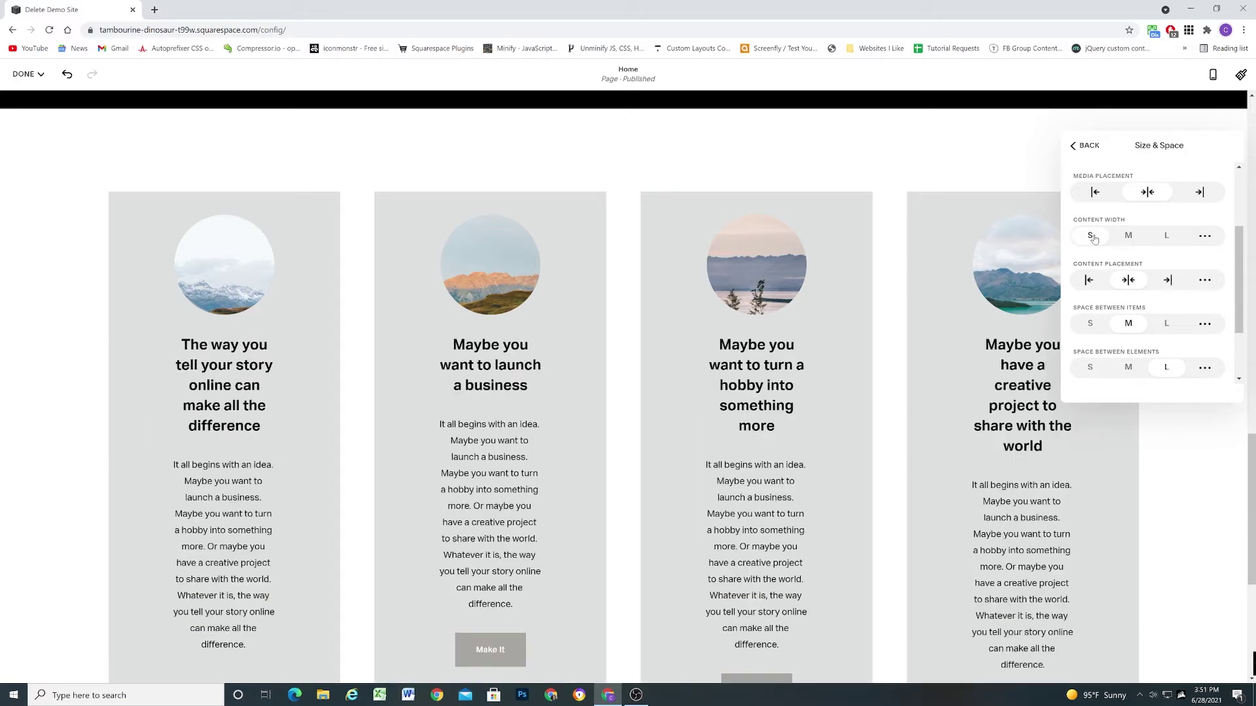
pyautogui.click(1129, 236)
pyautogui.click(1205, 236)
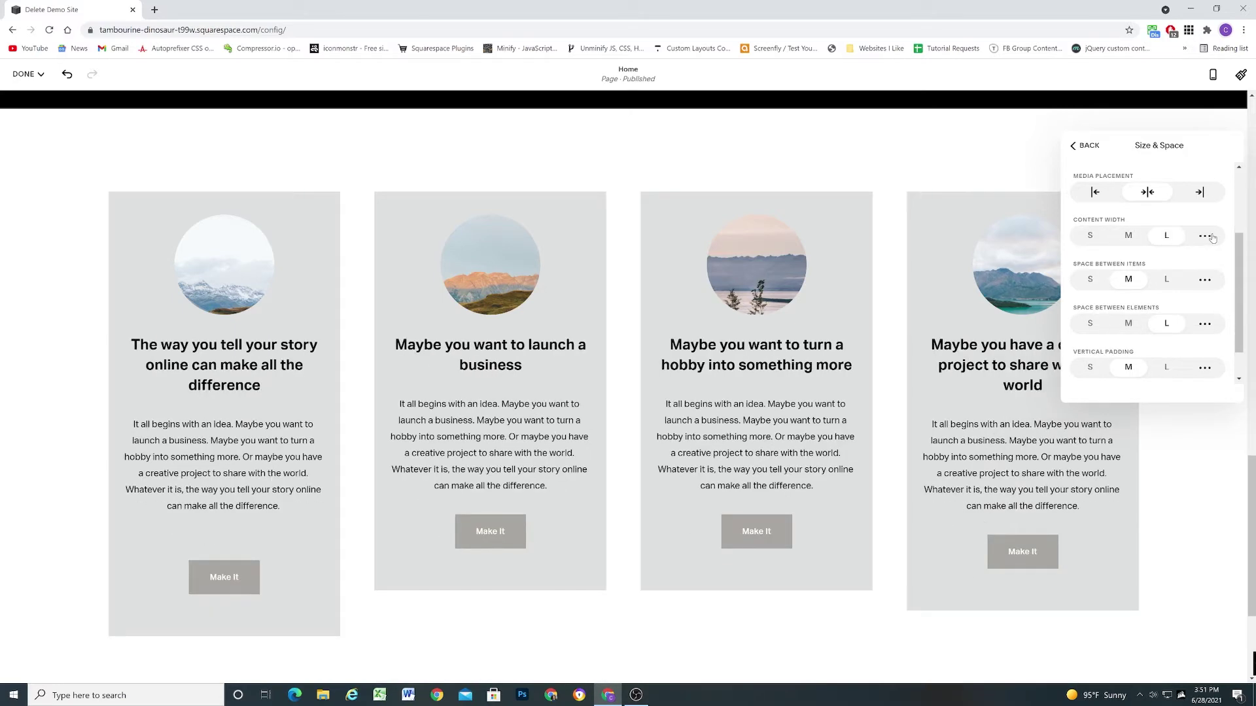
pyautogui.moveTo(1140, 263); pyautogui.dragTo(1157, 261)
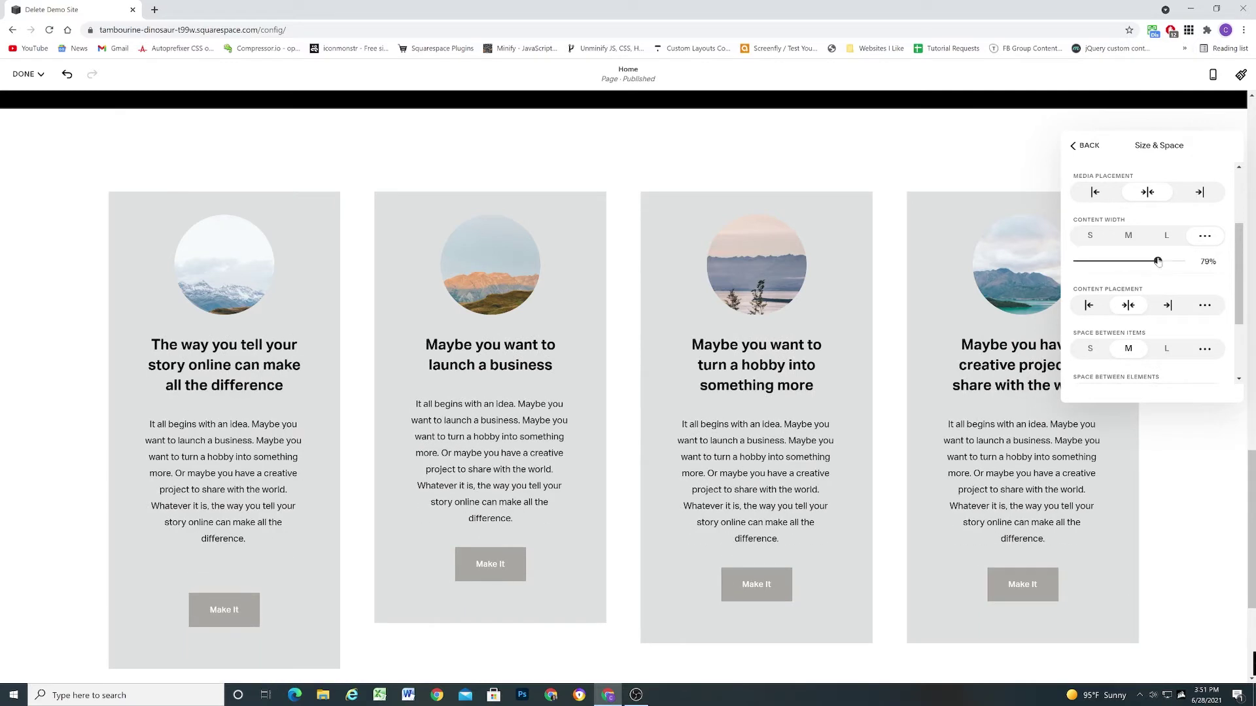
pyautogui.click(1090, 305)
pyautogui.click(1168, 305)
# Step: Compare S, M and L space between items, ending on L
pyautogui.scroll(-1, 1112, 297)
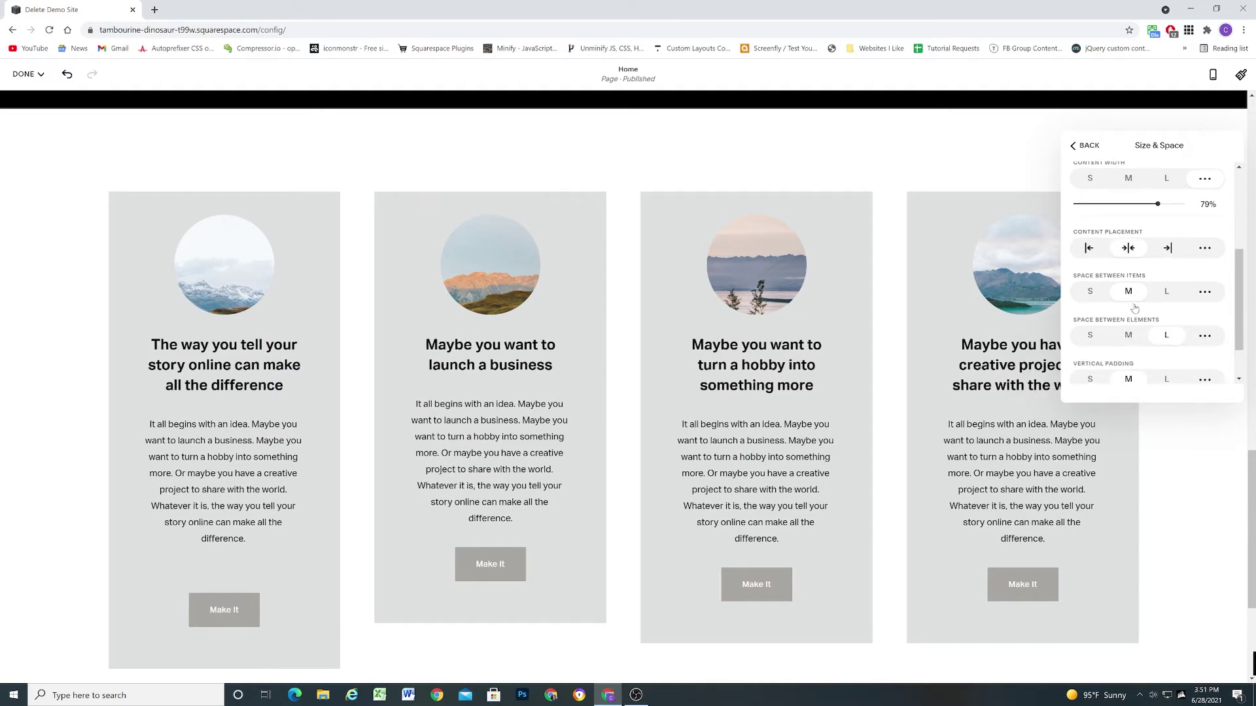
pyautogui.click(1094, 292)
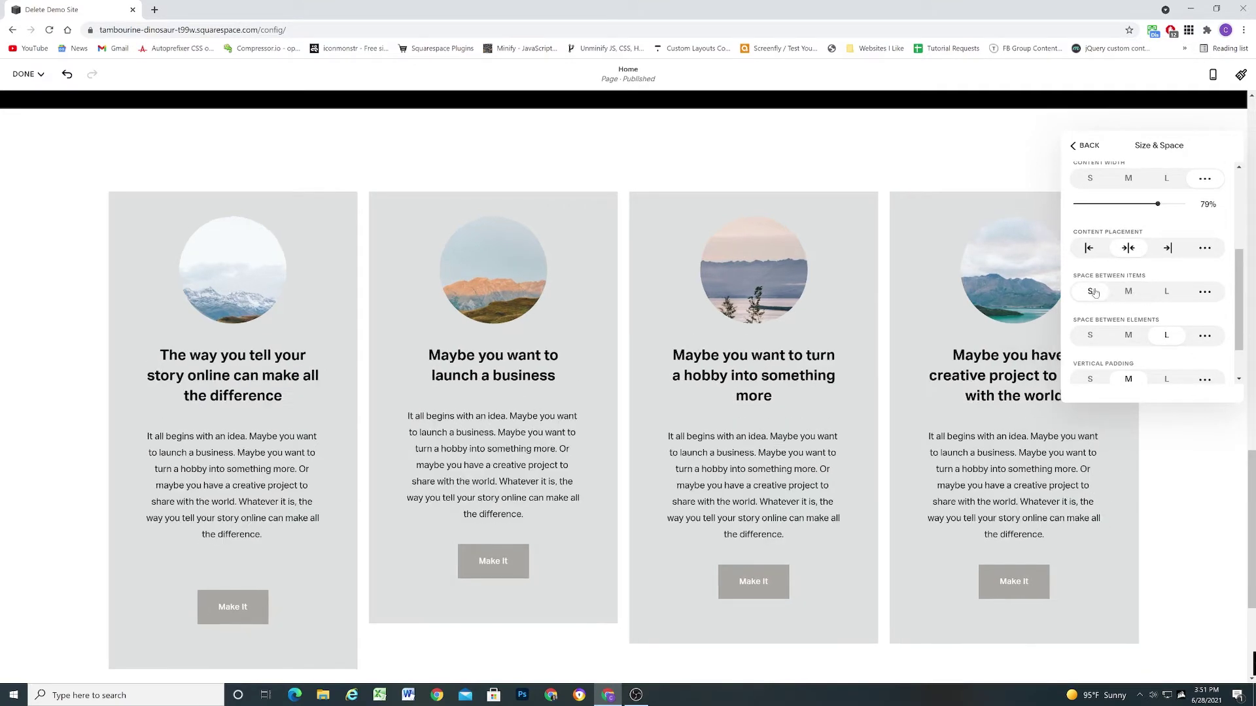
pyautogui.click(1129, 293)
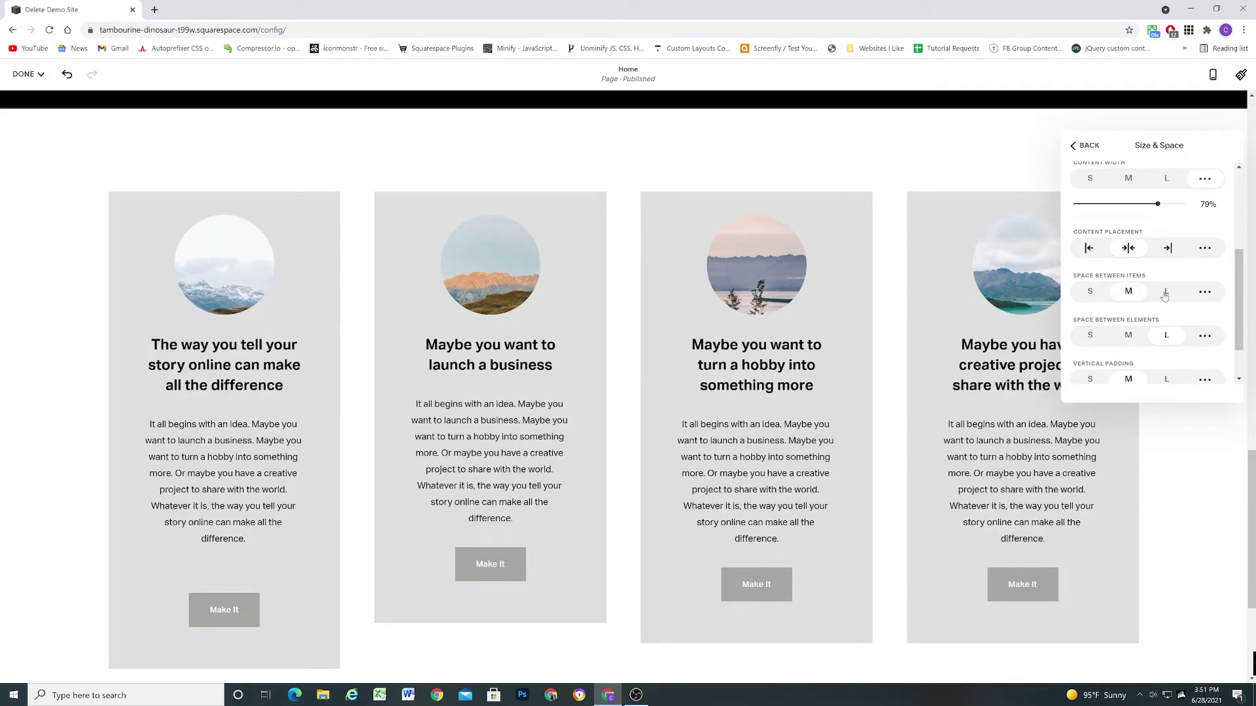
pyautogui.click(1164, 293)
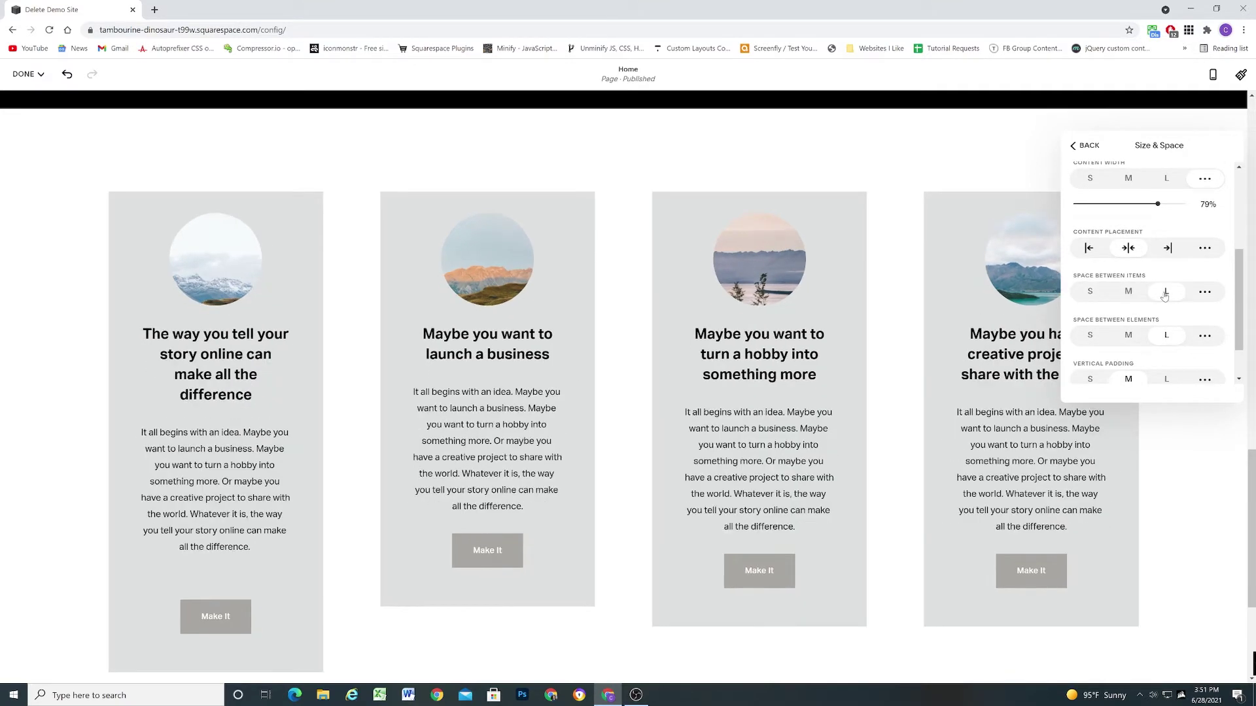
# Step: Return item spacing to M, tighten text-to-button spacing and set vertical padding to L
pyautogui.click(1128, 292)
pyautogui.scroll(-1, 1128, 291)
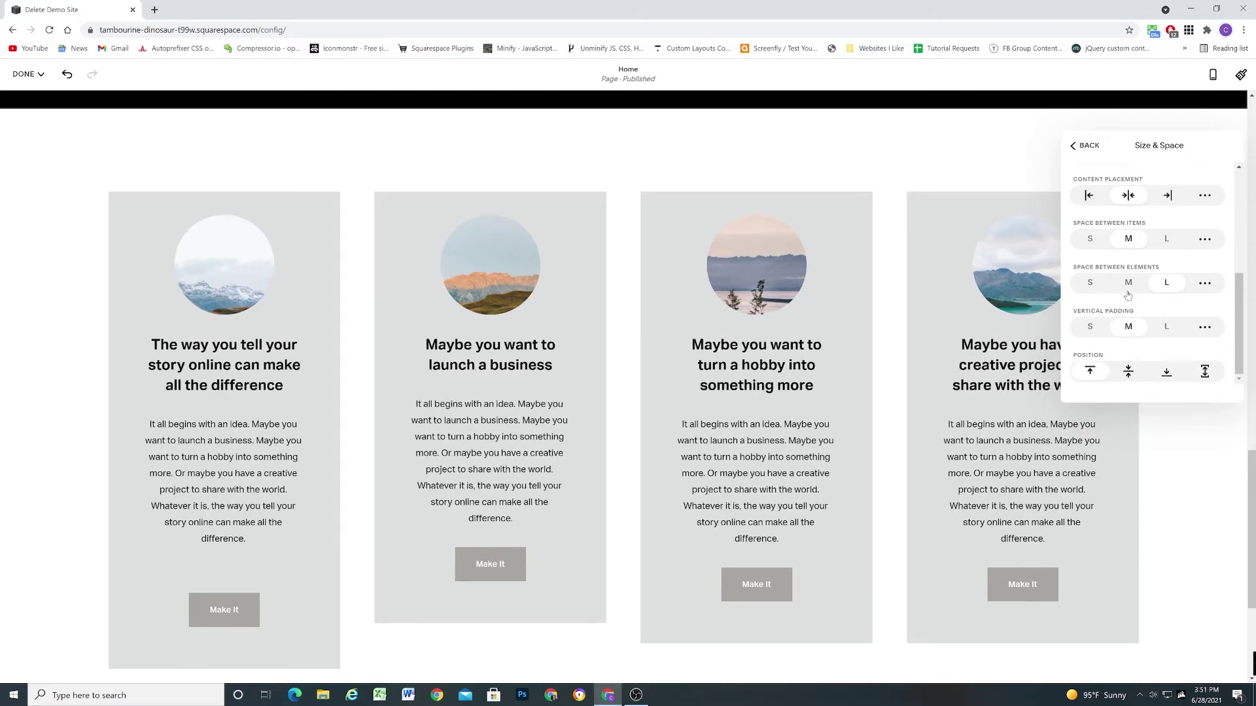
pyautogui.click(1128, 284)
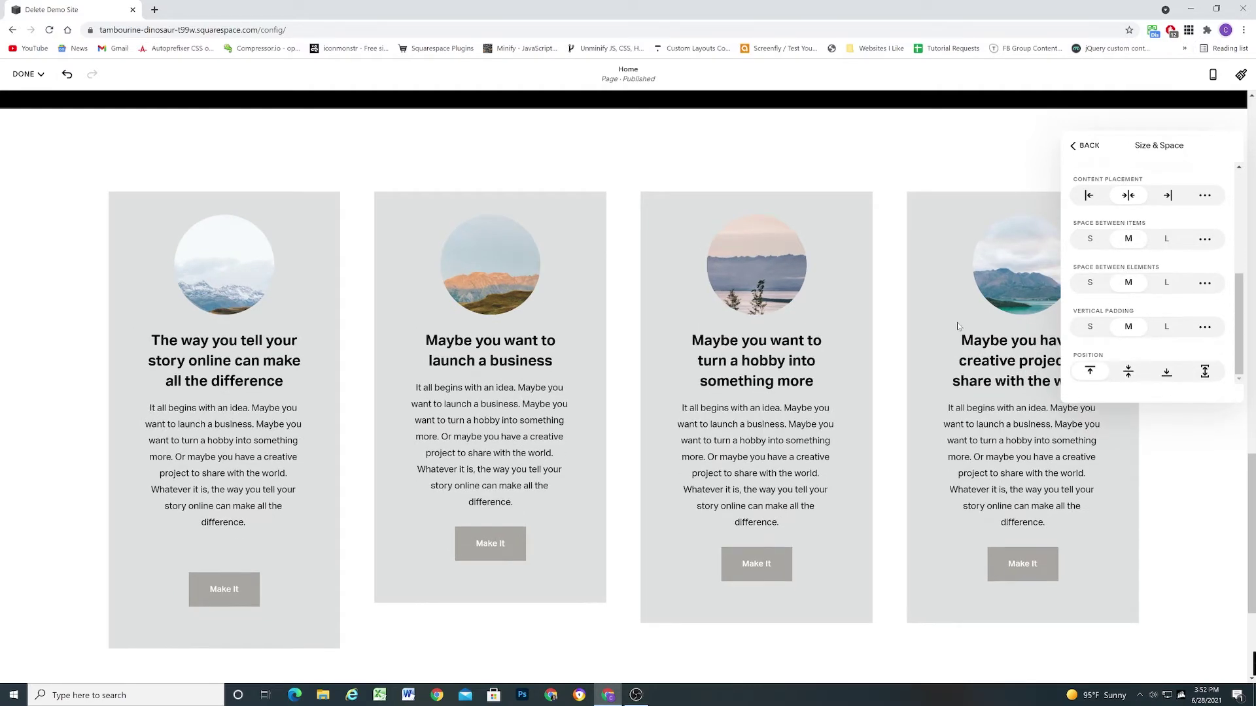
pyautogui.click(1155, 329)
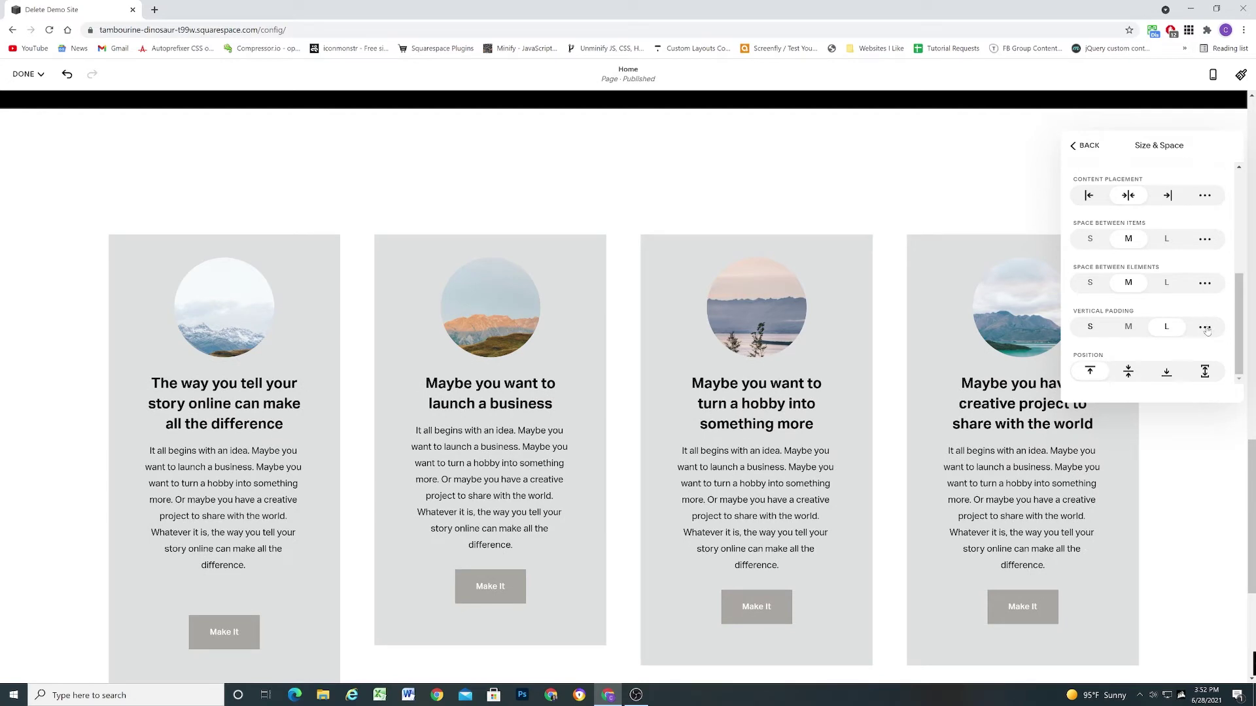
pyautogui.scroll(-2, 1101, 361)
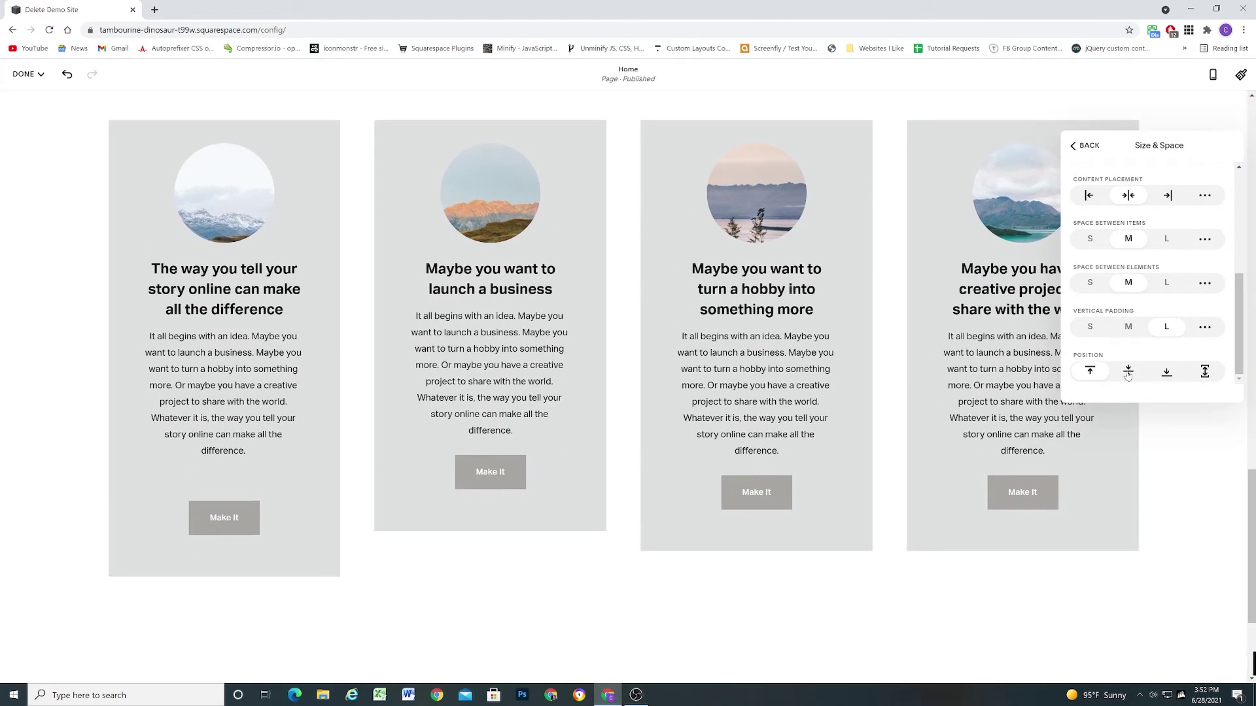
# Step: Stretch all four cards to equal height after trying centre and bottom positions
pyautogui.click(1128, 372)
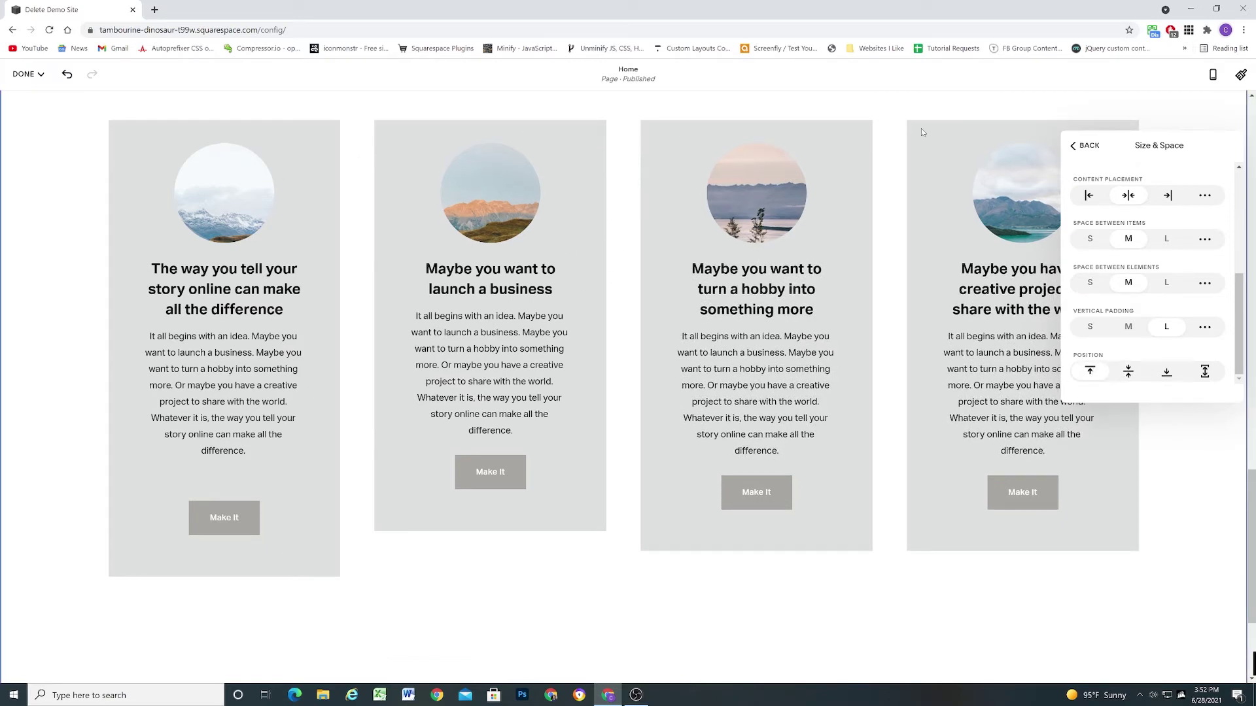
pyautogui.click(1127, 373)
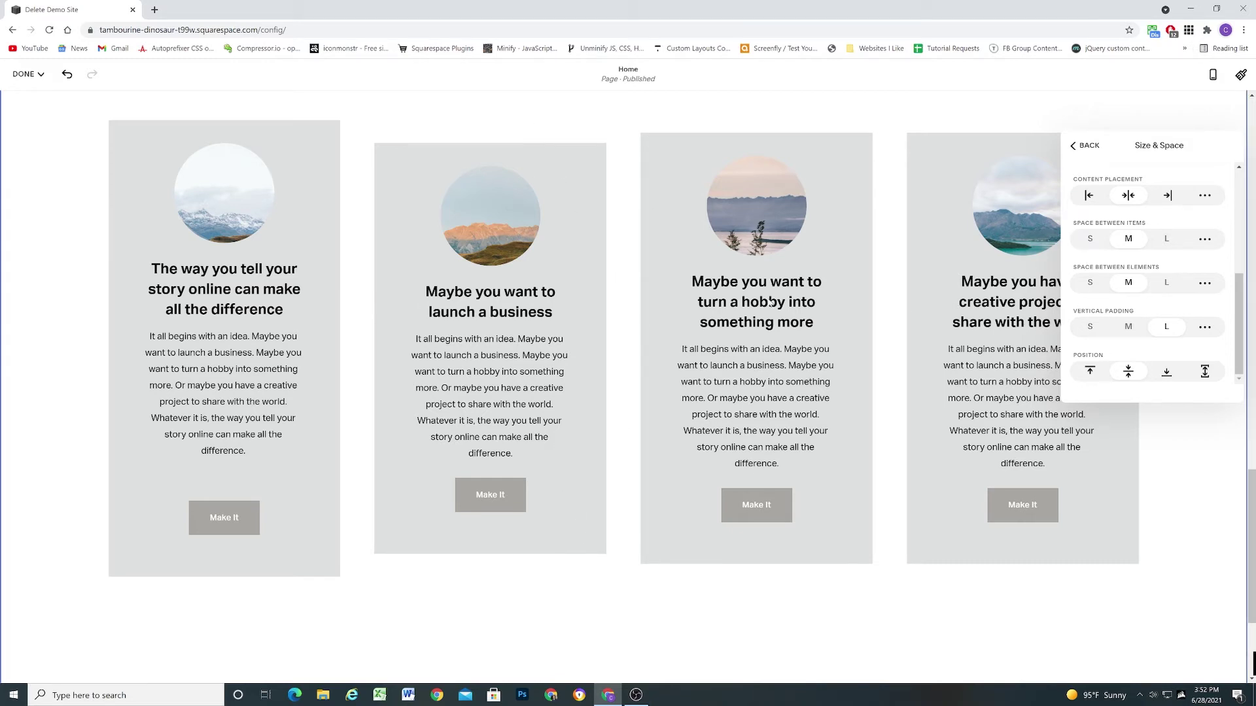
pyautogui.click(1158, 373)
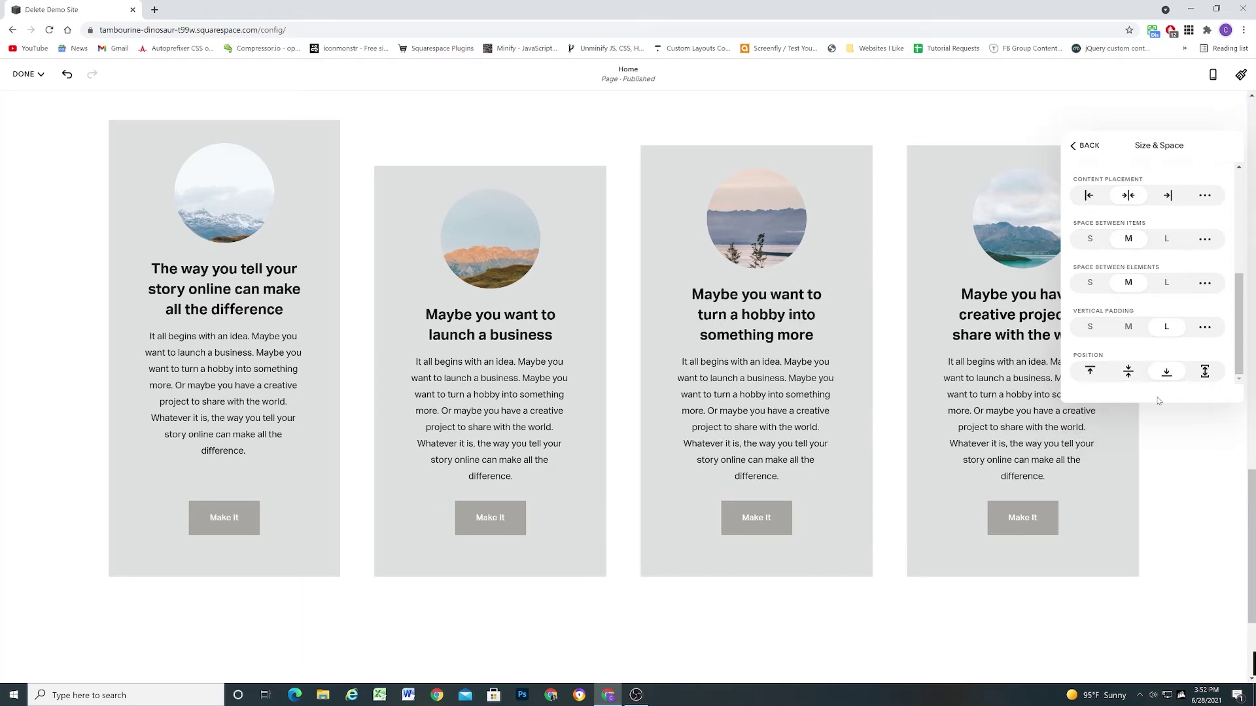
pyautogui.click(1207, 371)
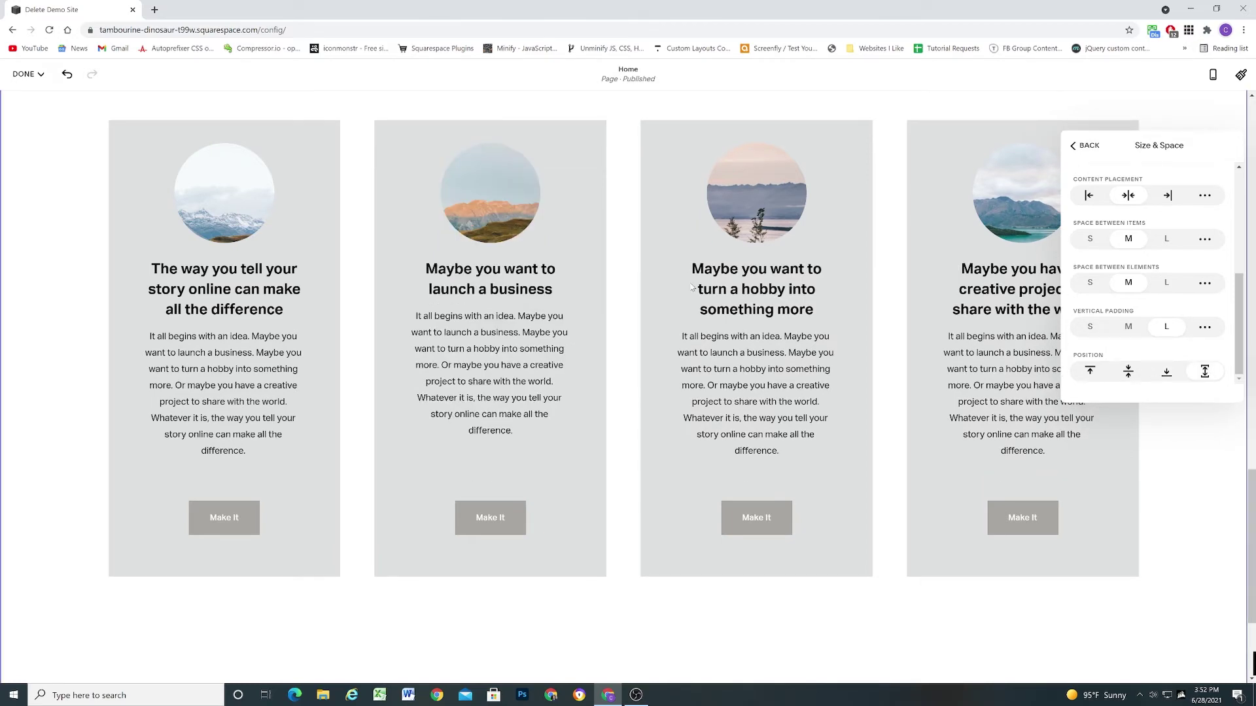
pyautogui.scroll(-2, 859, 249)
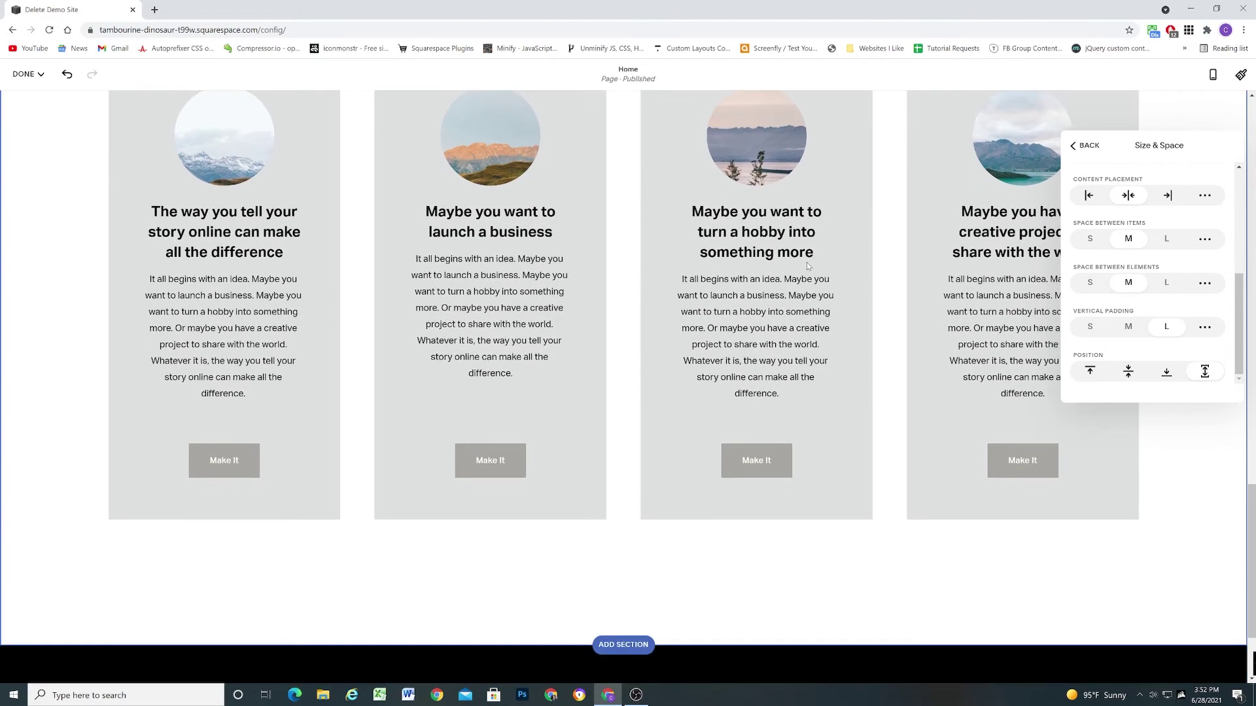
pyautogui.scroll(1, 559, 429)
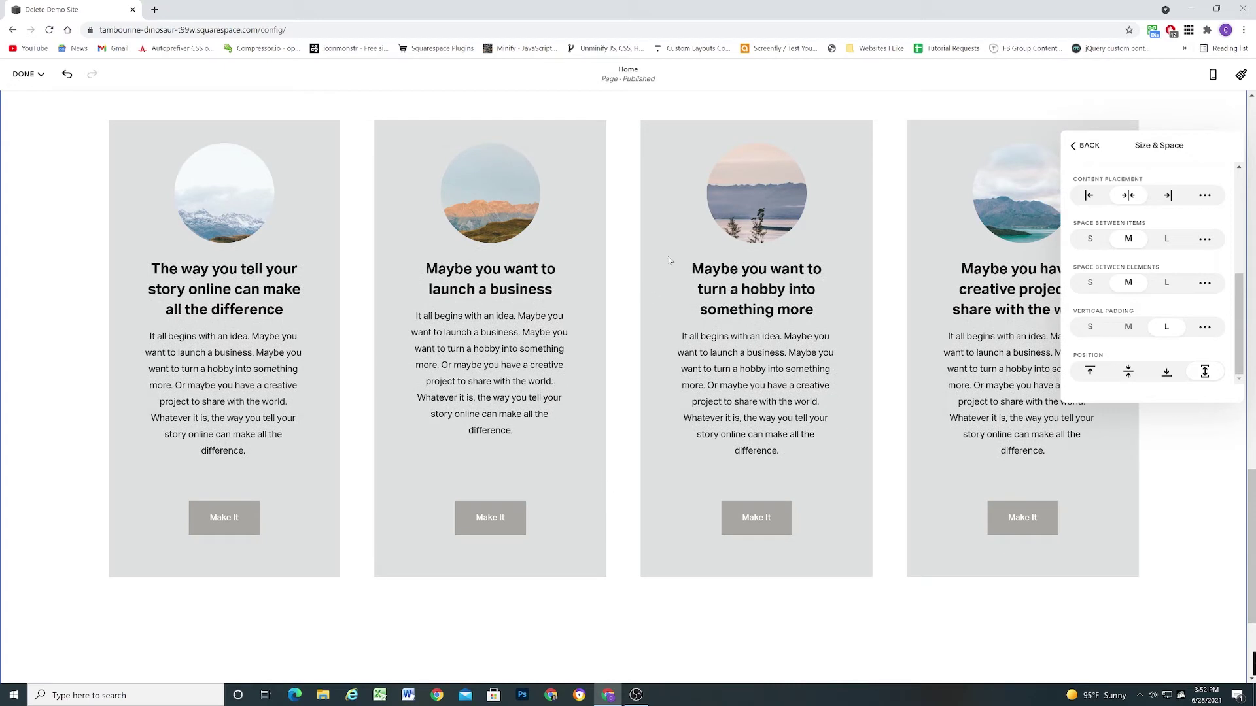
pyautogui.scroll(1, 700, 187)
pyautogui.scroll(-1, 694, 540)
pyautogui.scroll(1, 920, 371)
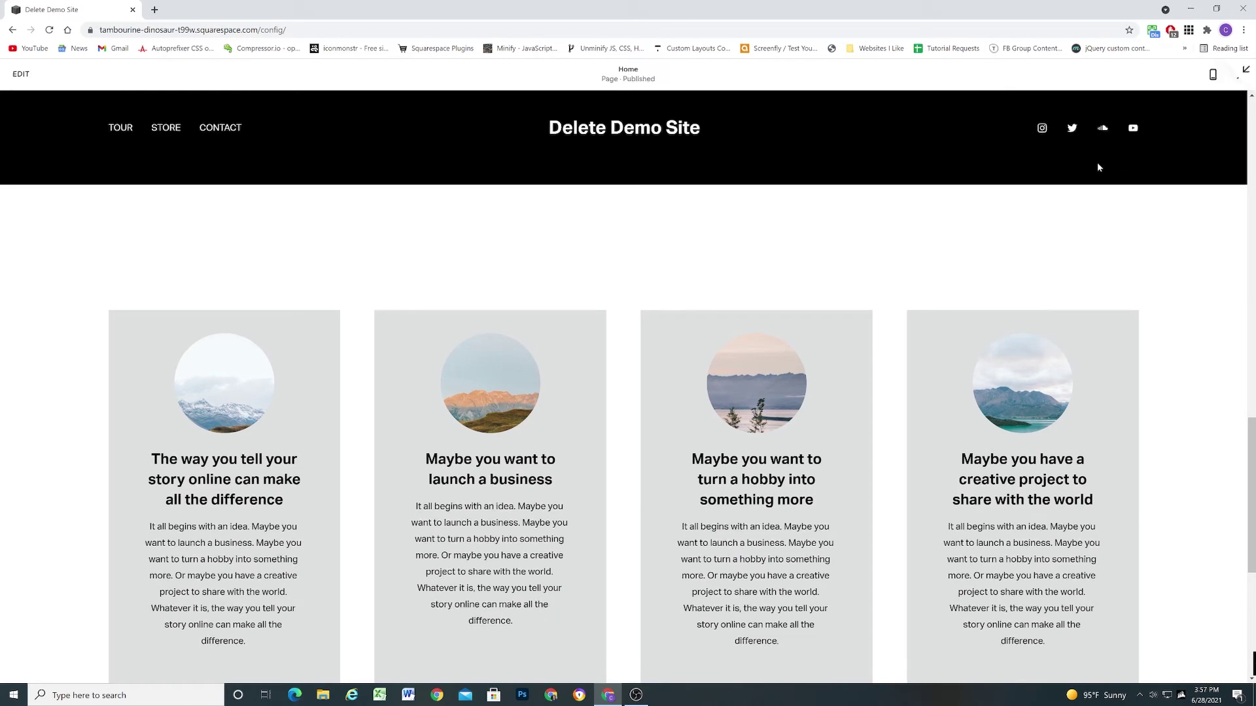
# Step: Leave full-screen preview, check the cards in mobile preview, then return to desktop width
pyautogui.click(1245, 69)
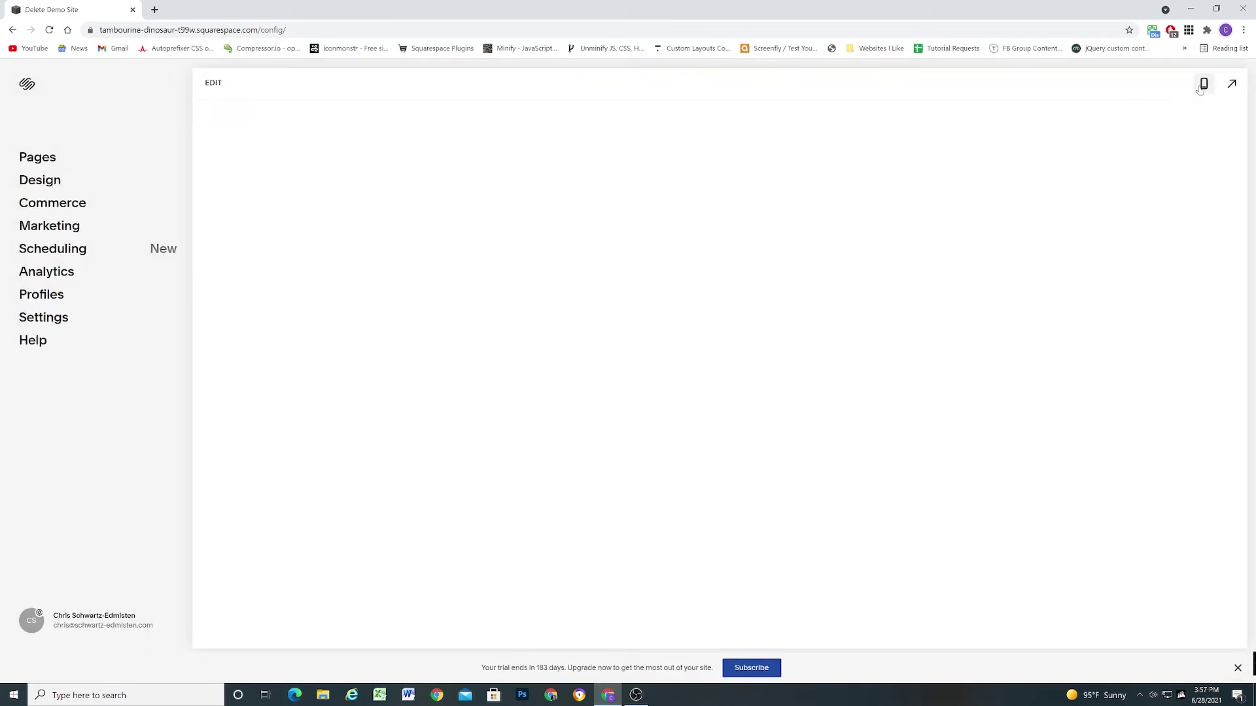
pyautogui.click(1204, 83)
pyautogui.scroll(3, 773, 351)
pyautogui.scroll(-8, 772, 351)
pyautogui.scroll(-10, 772, 351)
pyautogui.scroll(5, 773, 351)
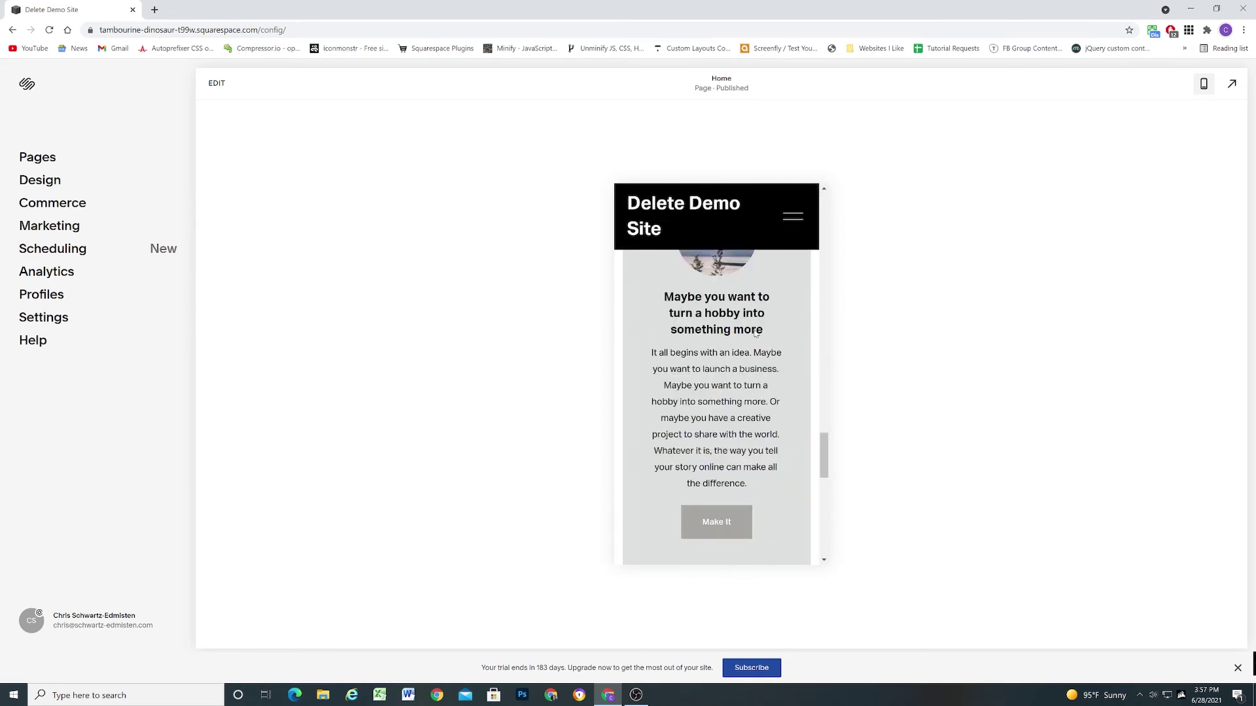
pyautogui.scroll(-2, 772, 351)
pyautogui.click(1204, 83)
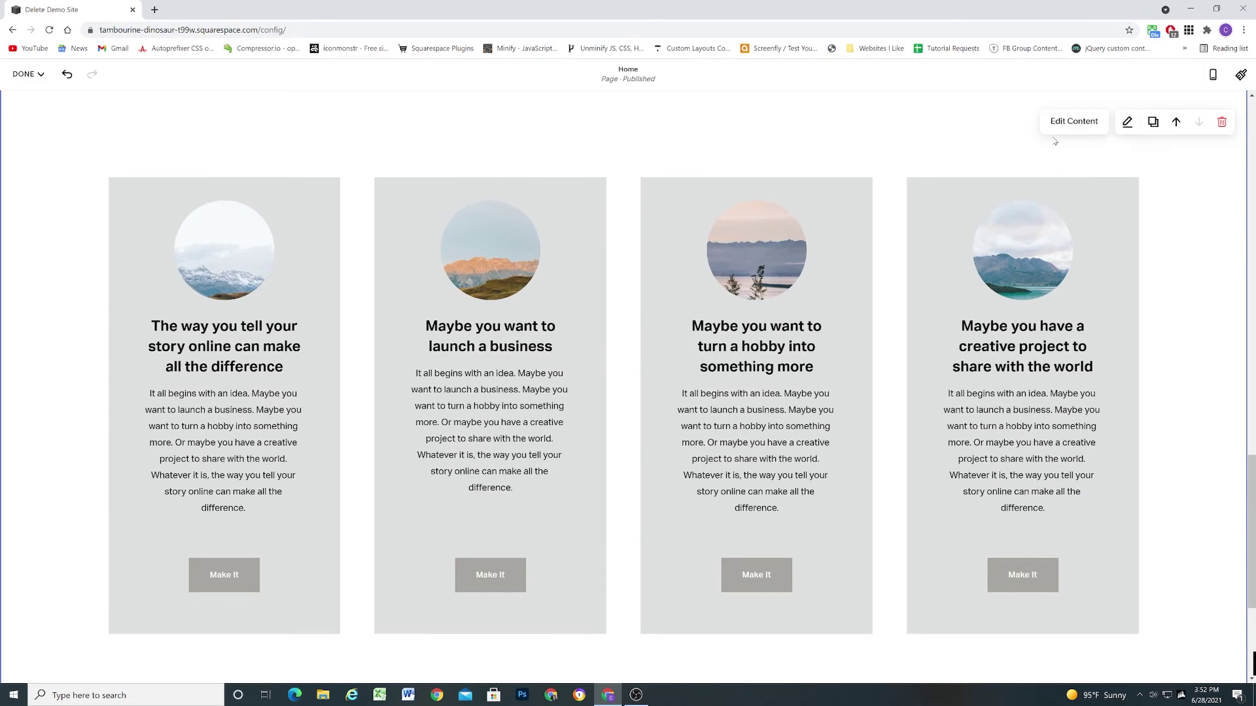
# Step: Switch the list section's layout to Carousel in the Design settings
pyautogui.click(1075, 122)
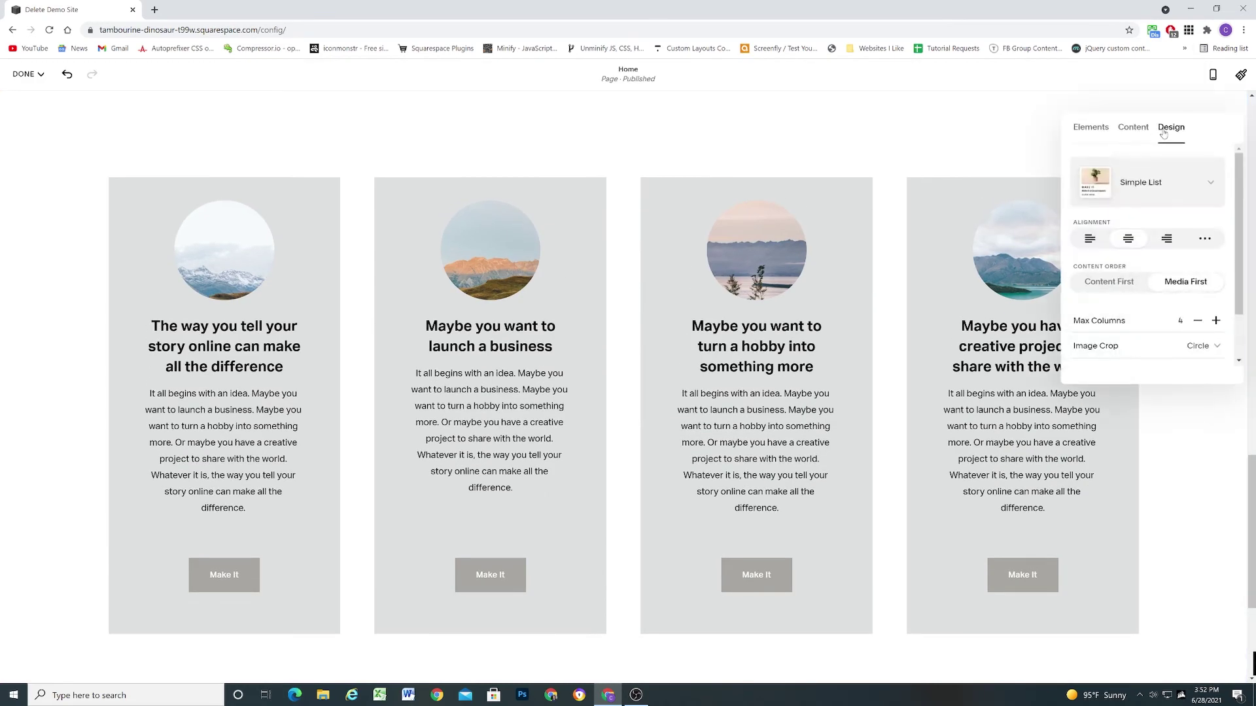
pyautogui.scroll(-1, 884, 276)
pyautogui.scroll(1, 884, 275)
pyautogui.click(1164, 183)
pyautogui.click(1138, 282)
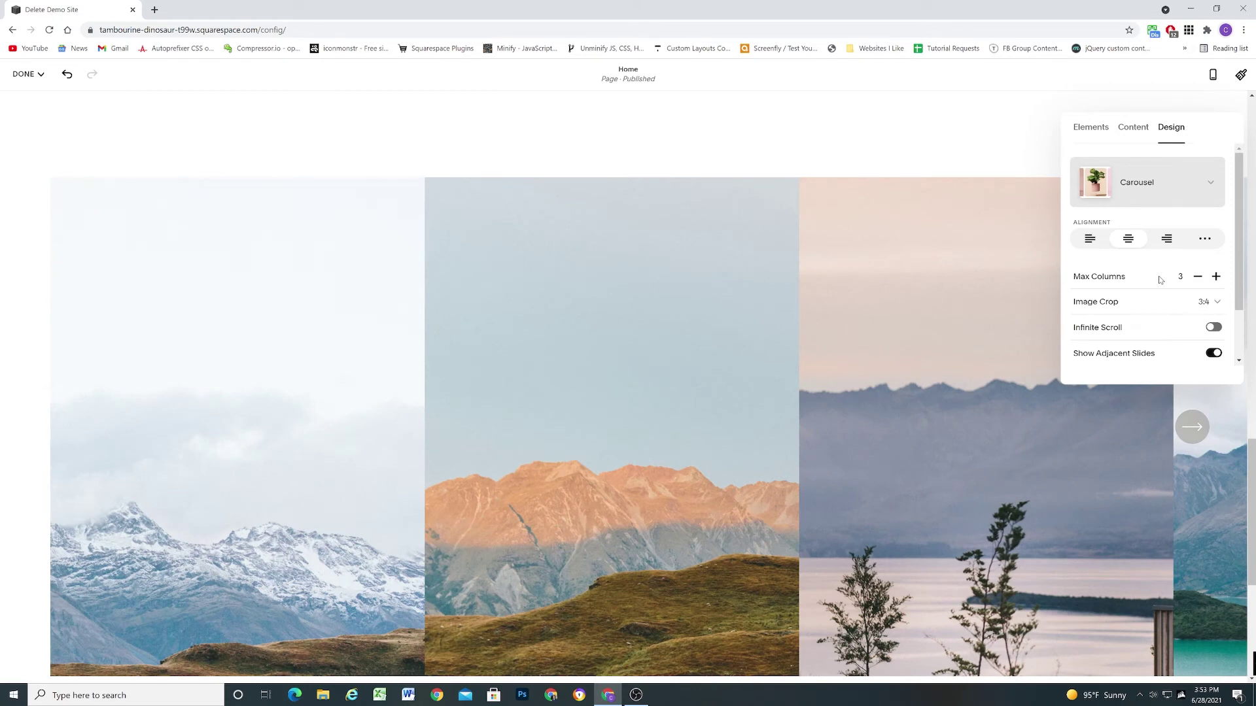
pyautogui.scroll(-2, 757, 296)
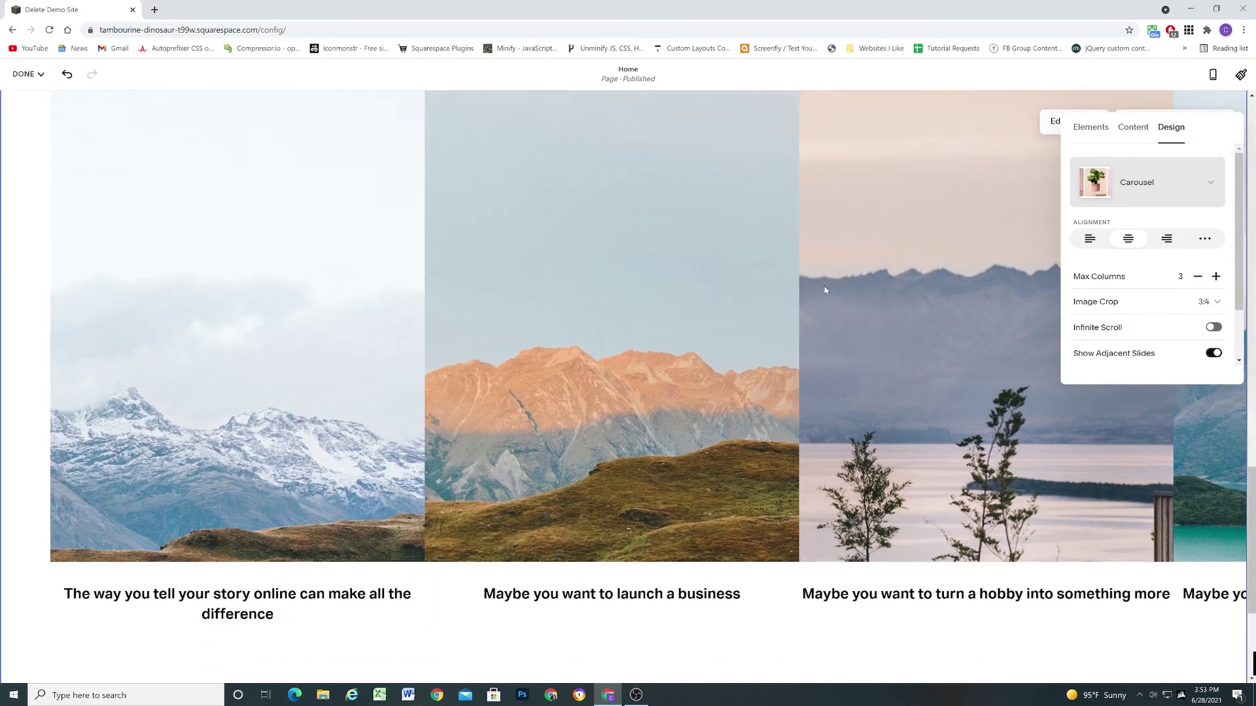
pyautogui.scroll(3, 853, 281)
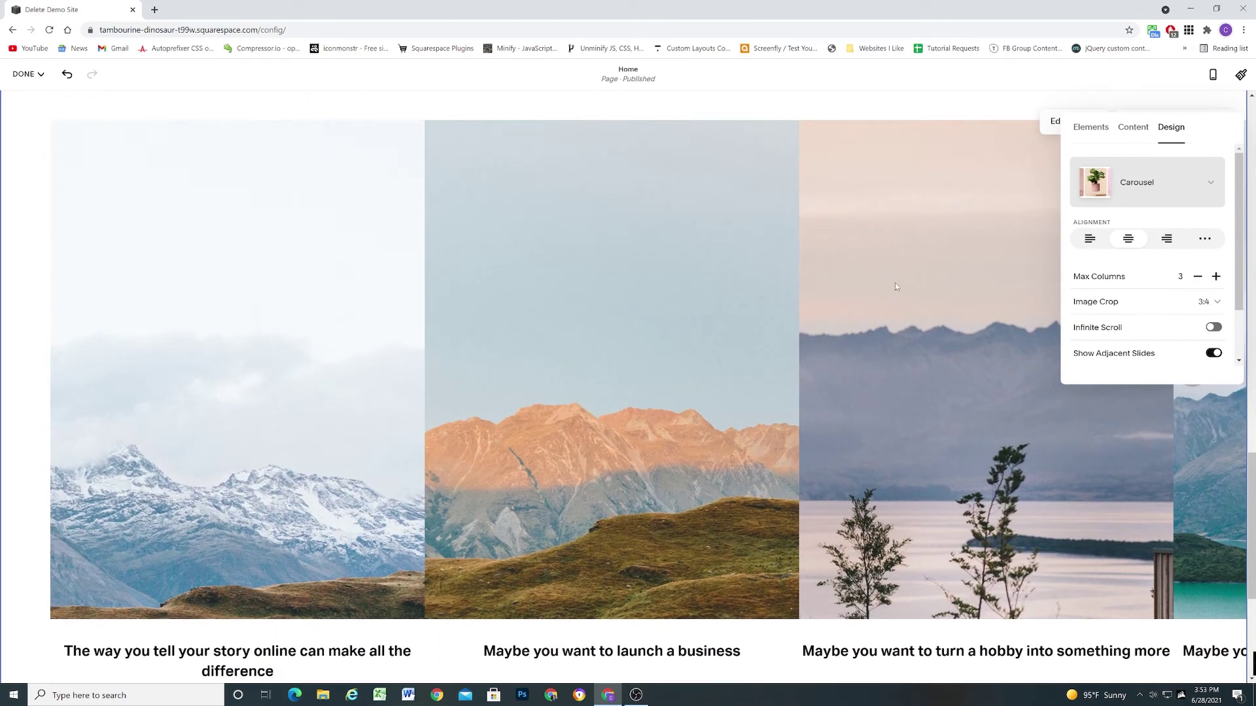
# Step: Step the carousel forward and back one slide, then reopen the section's Design settings
pyautogui.click(976, 371)
pyautogui.click(1202, 371)
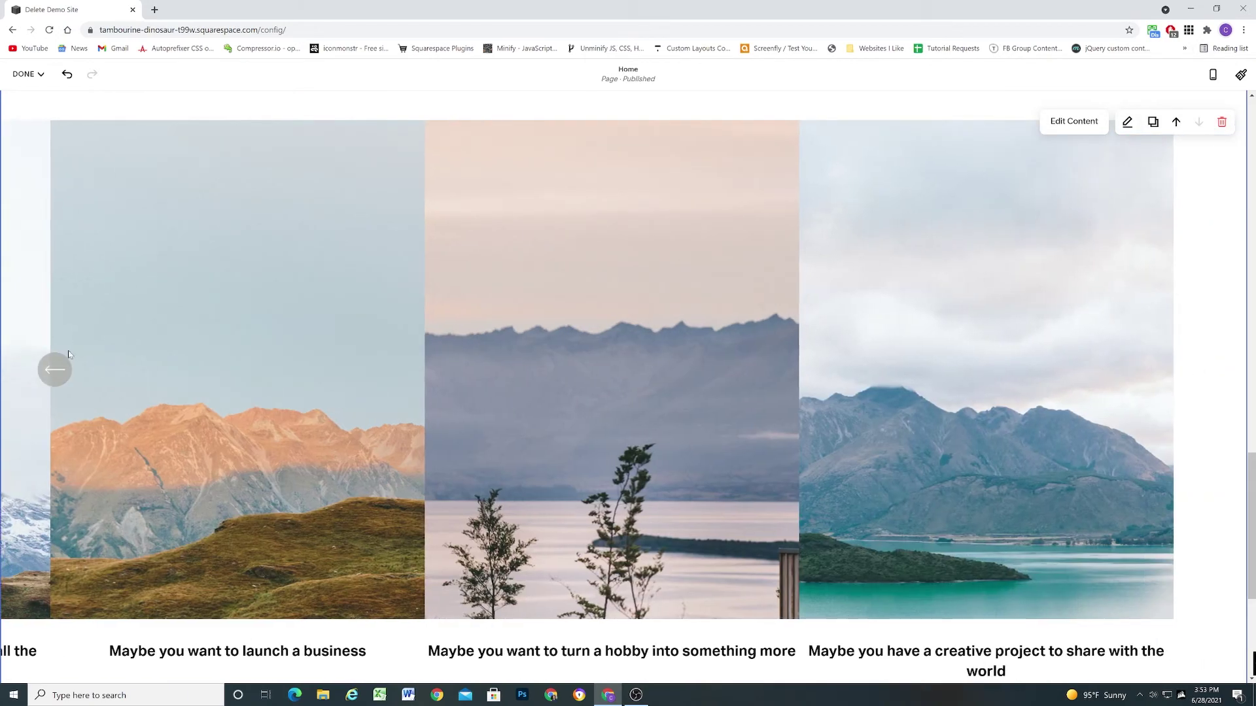
pyautogui.click(59, 368)
pyautogui.click(1074, 121)
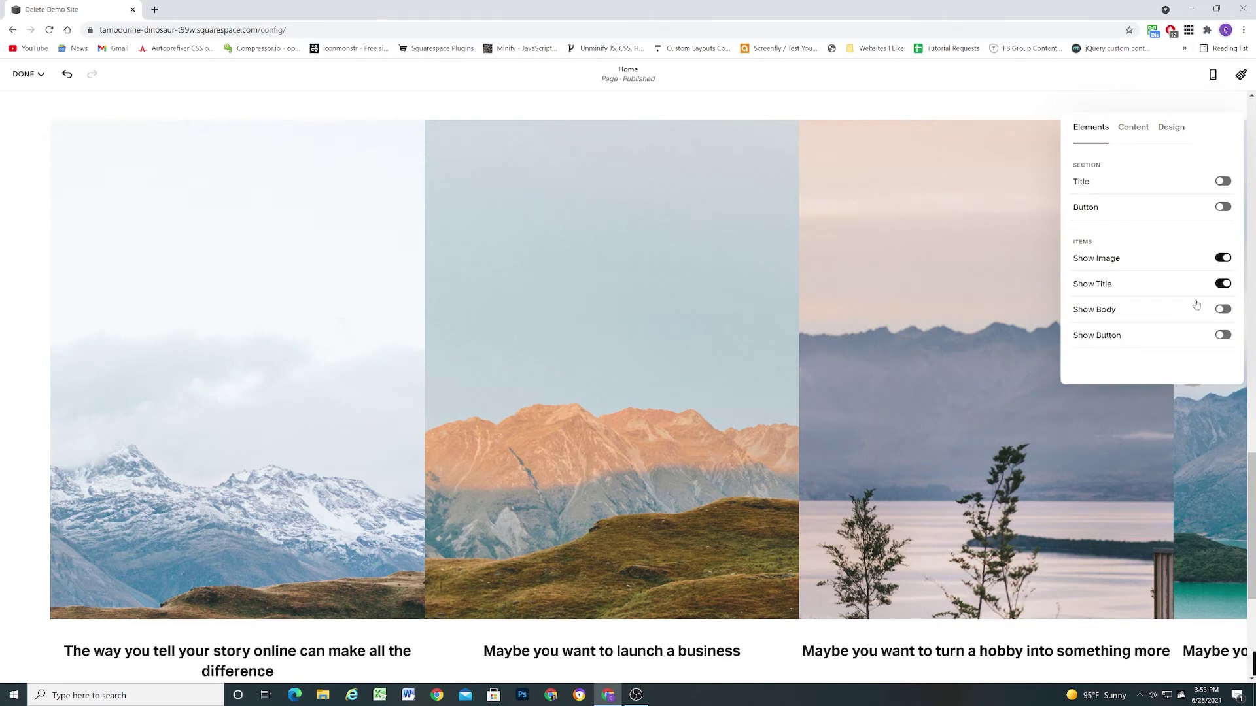
pyautogui.click(1132, 133)
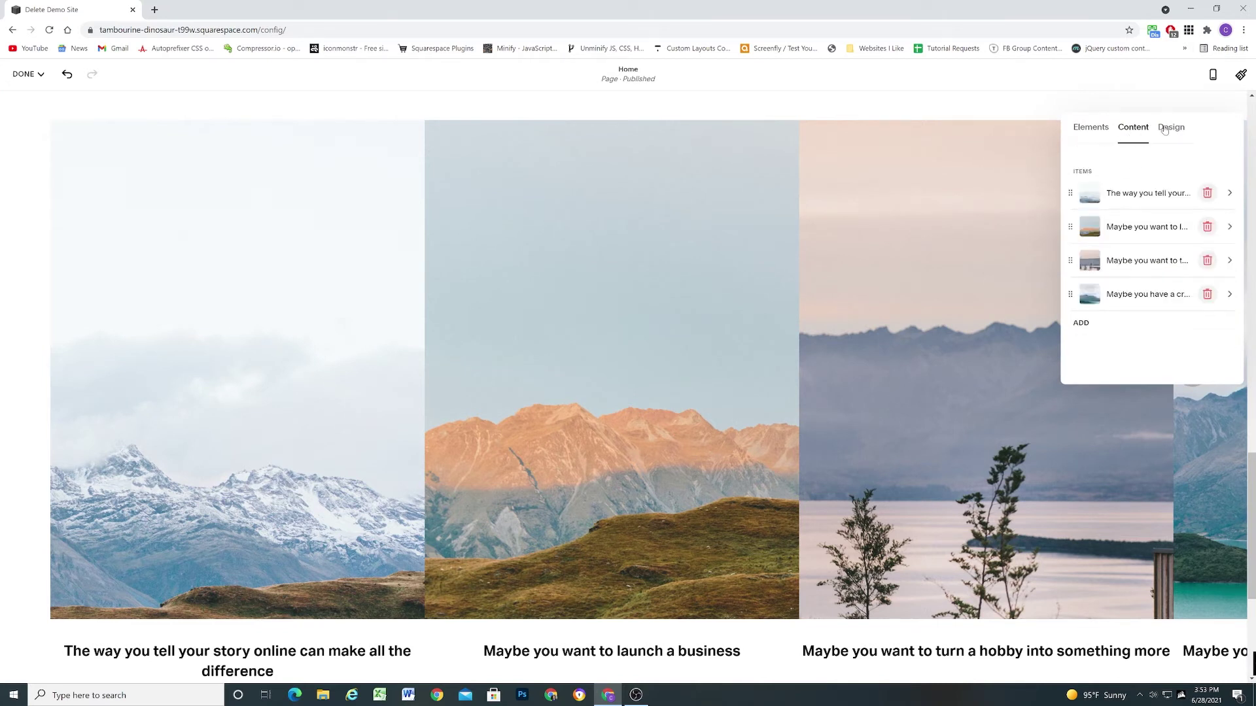
pyautogui.click(1164, 131)
# Step: Turn on slide cards with 62px top, 55px bottom, 65px right and 58px left padding
pyautogui.scroll(-1, 1158, 235)
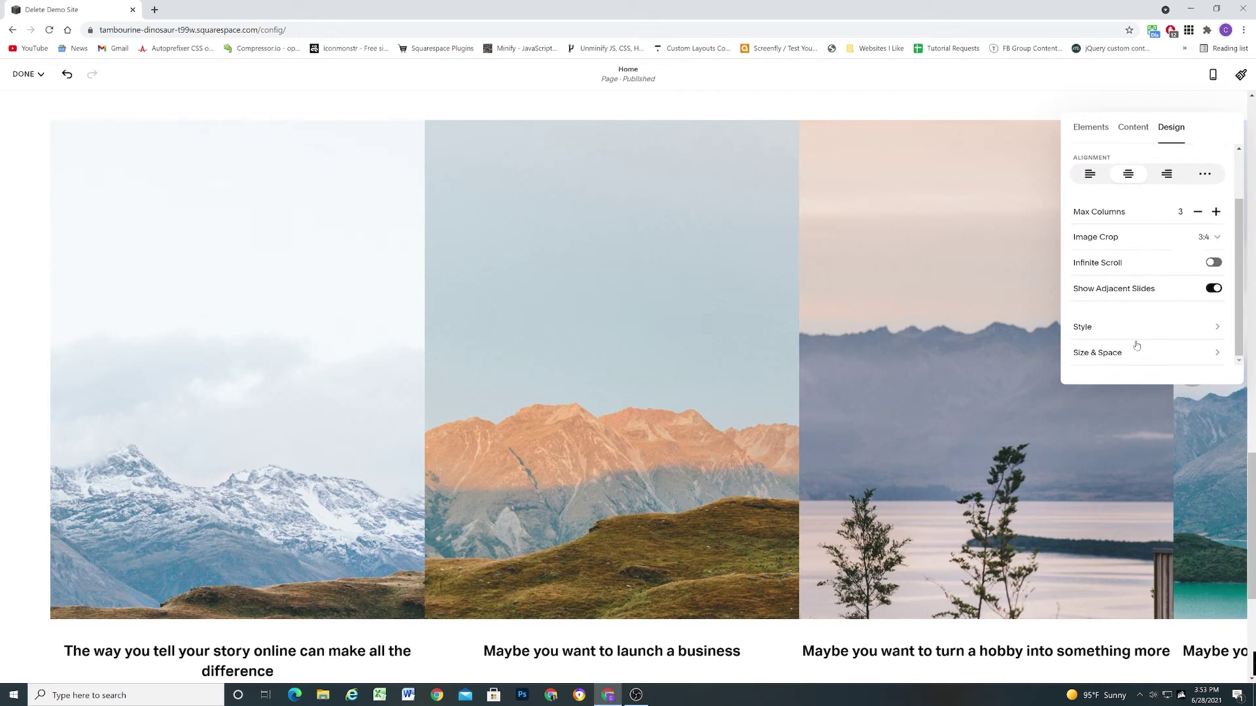
pyautogui.click(1120, 328)
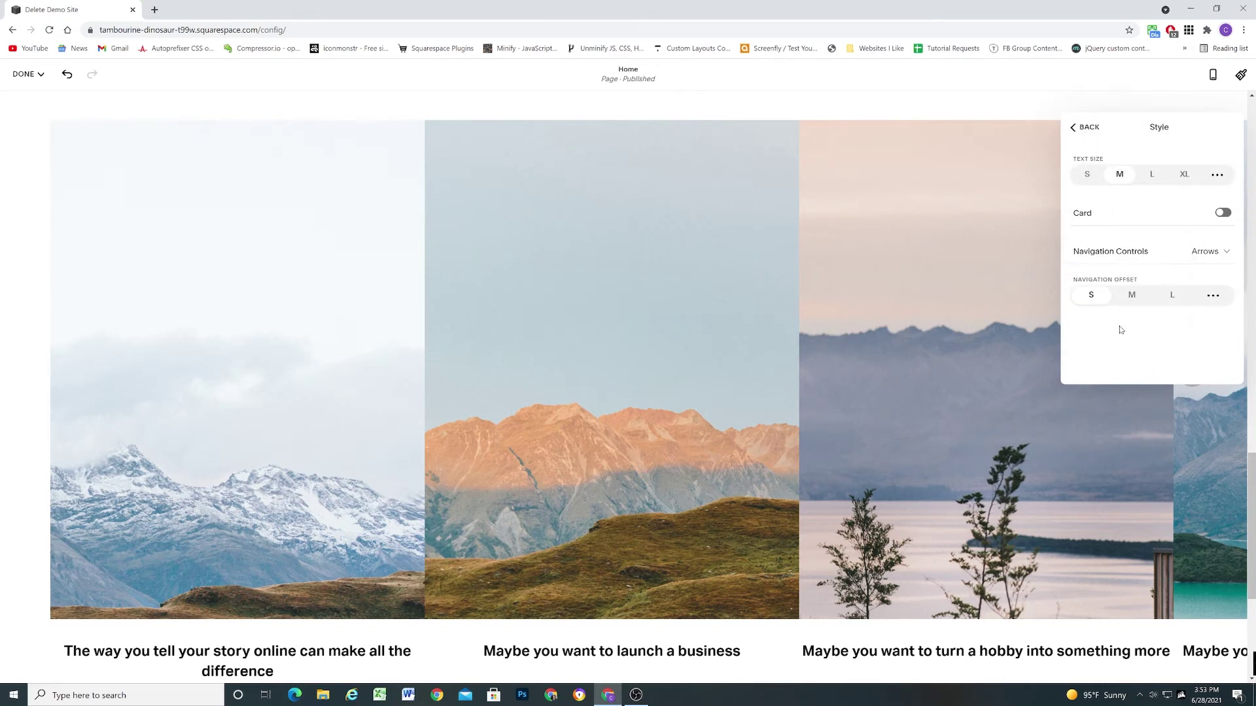
pyautogui.click(1223, 213)
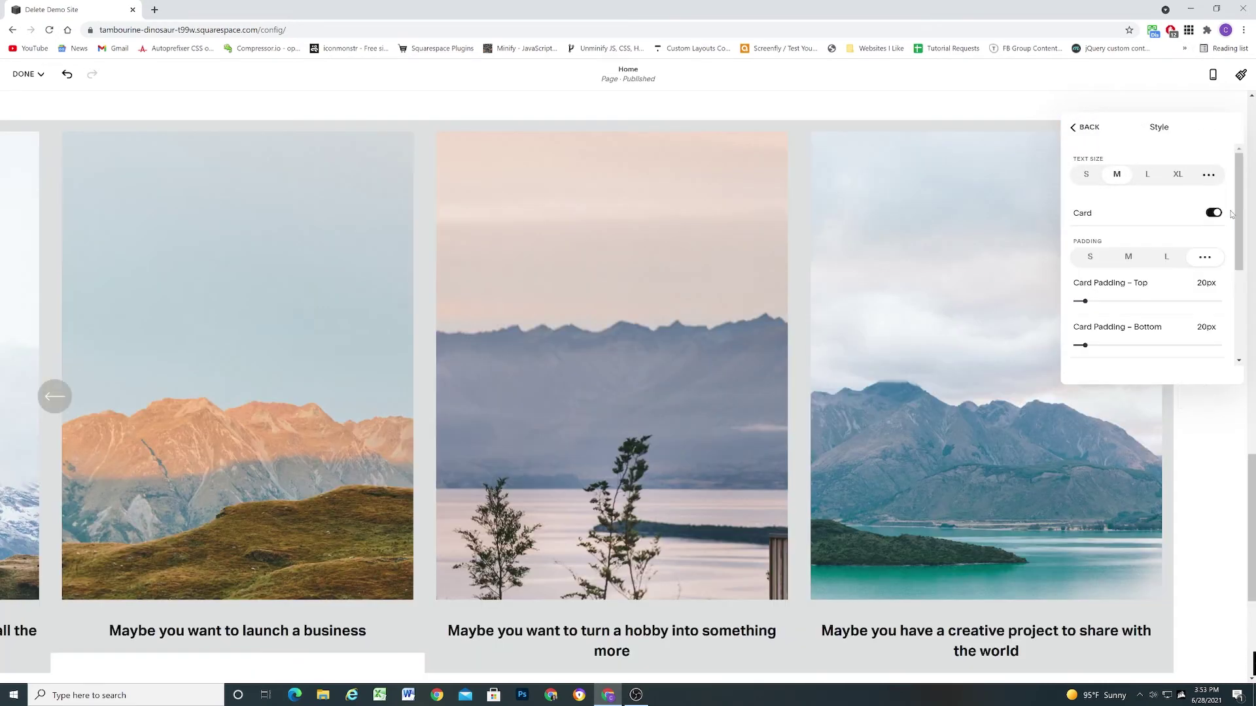
pyautogui.moveTo(1085, 301); pyautogui.dragTo(1105, 301)
pyautogui.moveTo(1085, 345); pyautogui.dragTo(1102, 345)
pyautogui.scroll(-2, 1112, 314)
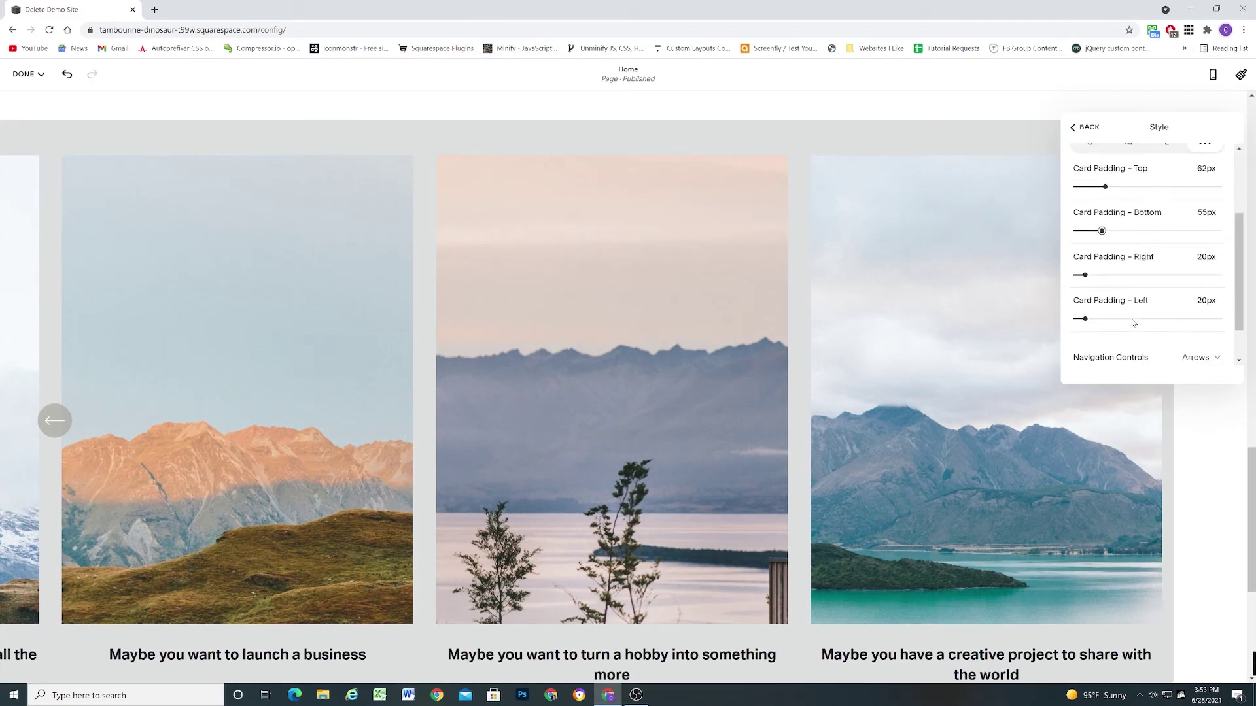
pyautogui.moveTo(1085, 276); pyautogui.dragTo(1107, 276)
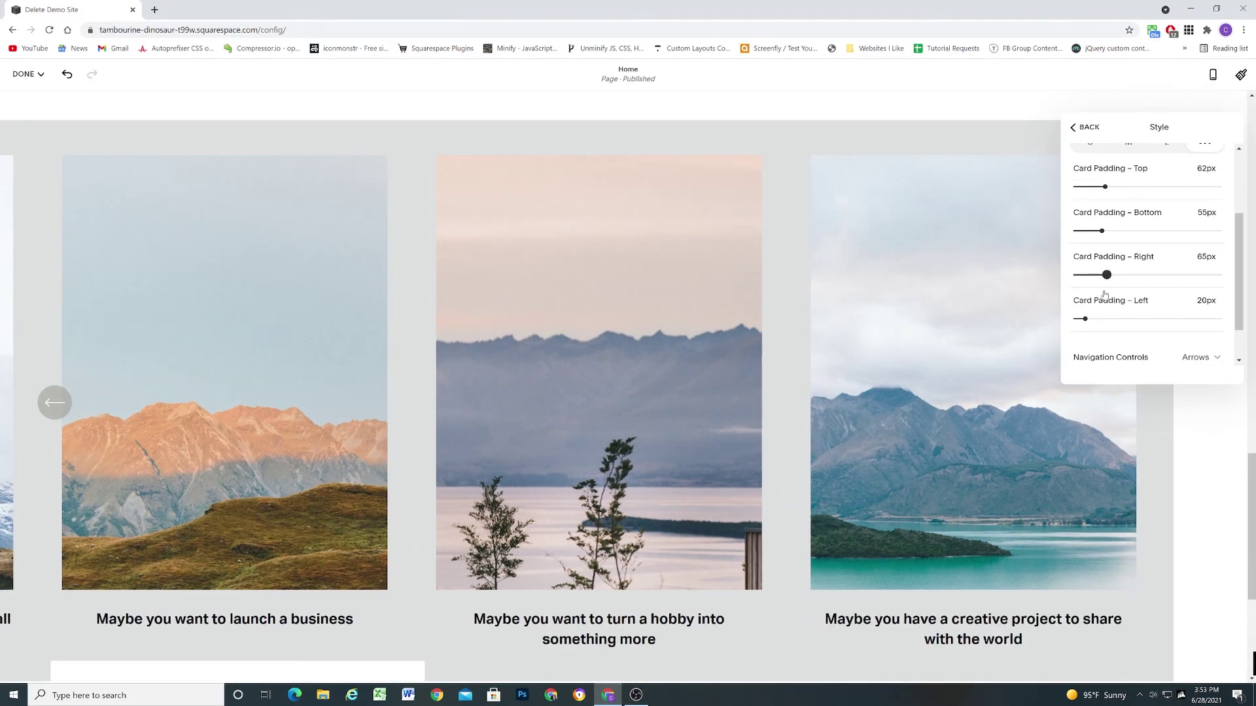
pyautogui.moveTo(1092, 318); pyautogui.dragTo(1103, 318)
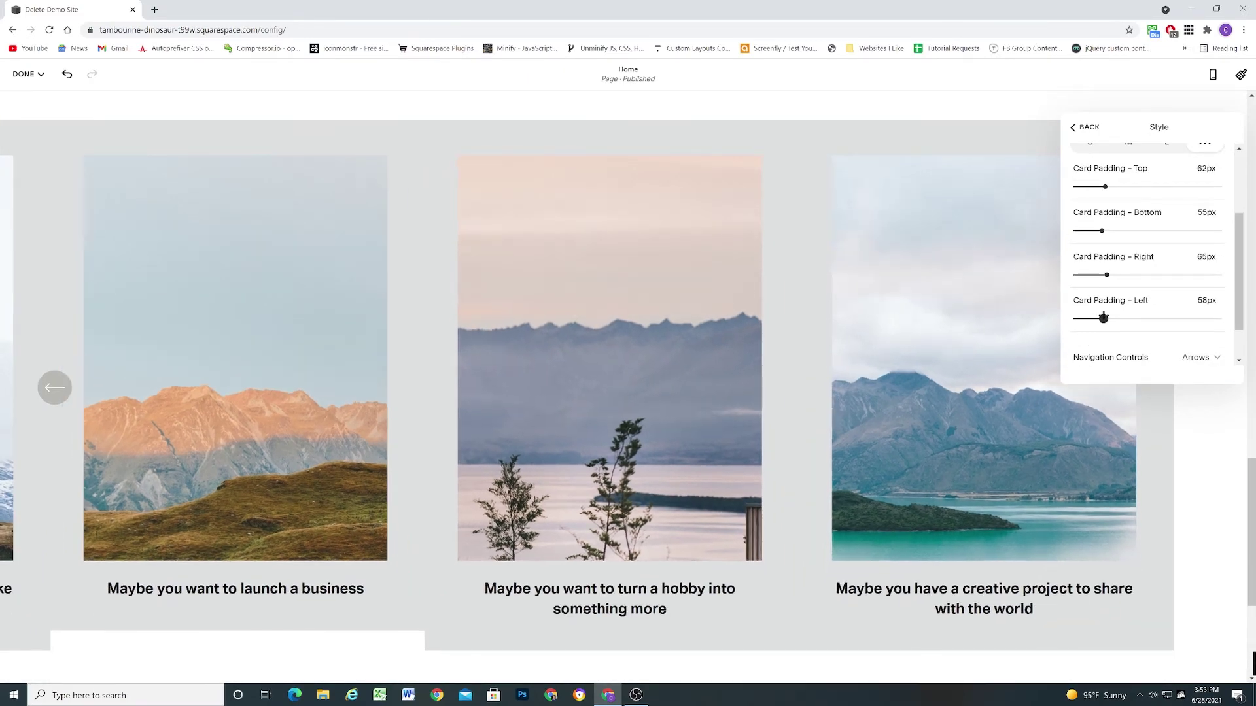
pyautogui.scroll(-1, 1106, 313)
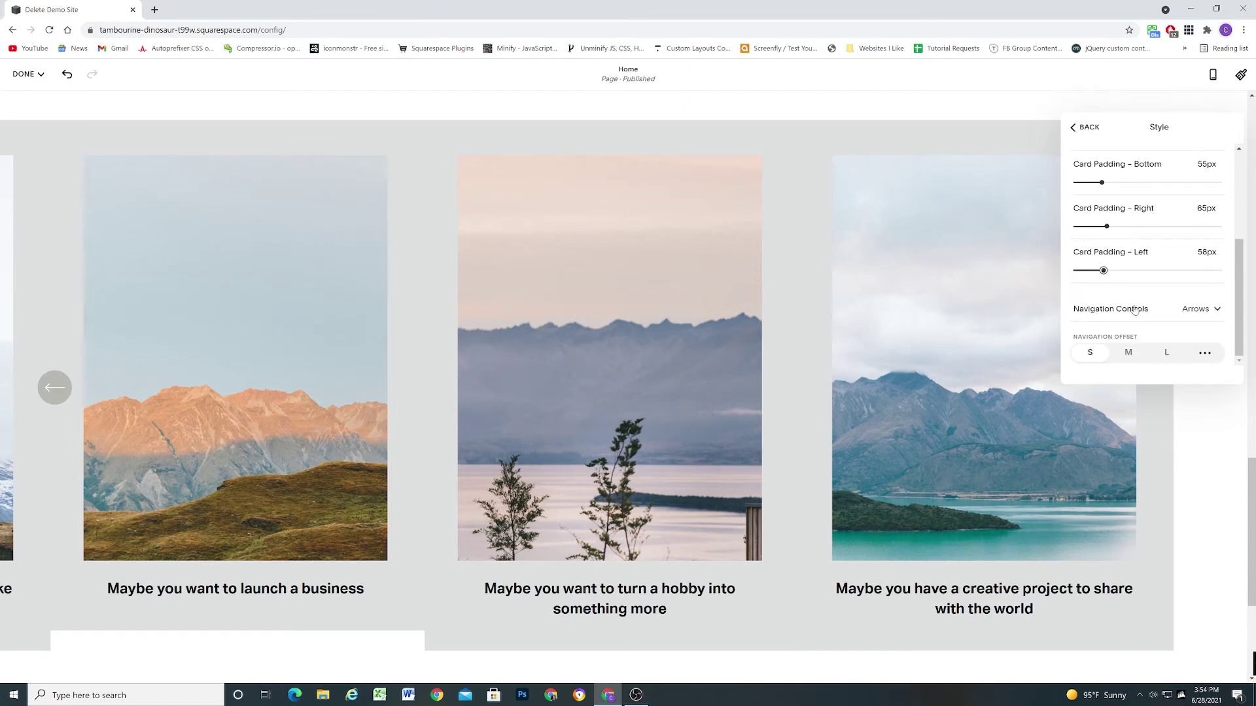
# Step: Keep arrow navigation, try the M and L offsets, then set a small custom offset
pyautogui.click(1194, 310)
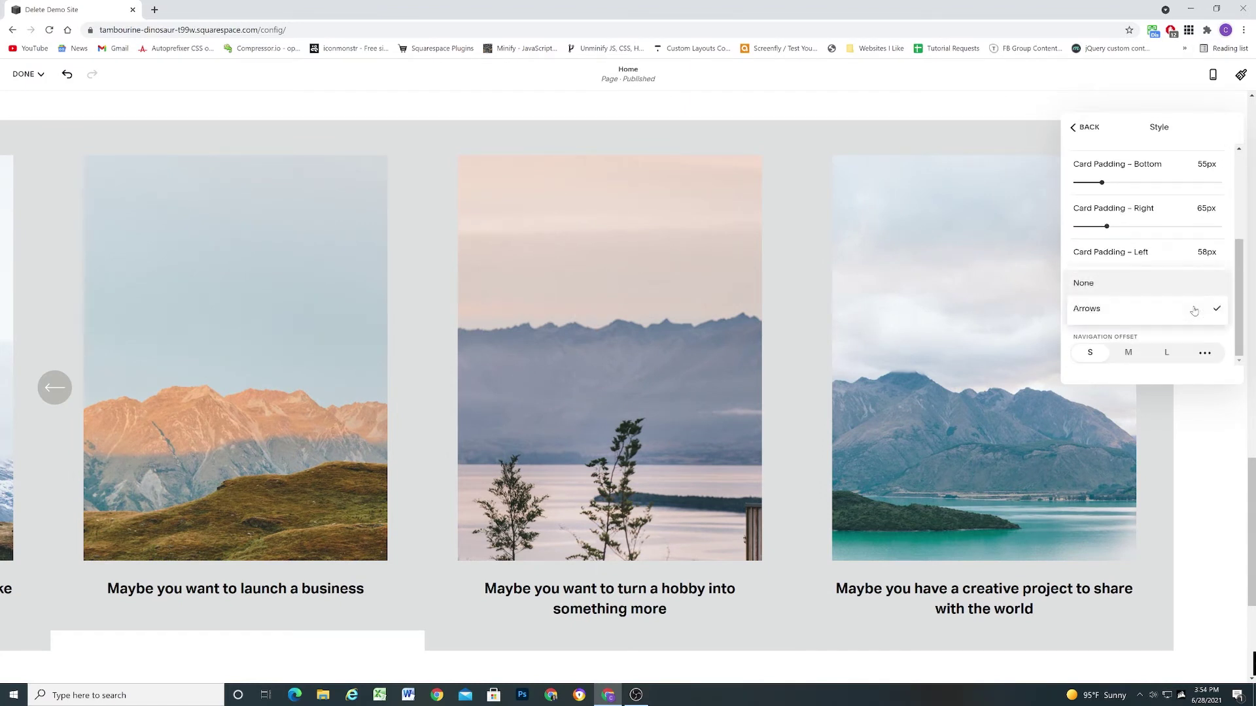
pyautogui.click(1143, 335)
pyautogui.click(1129, 354)
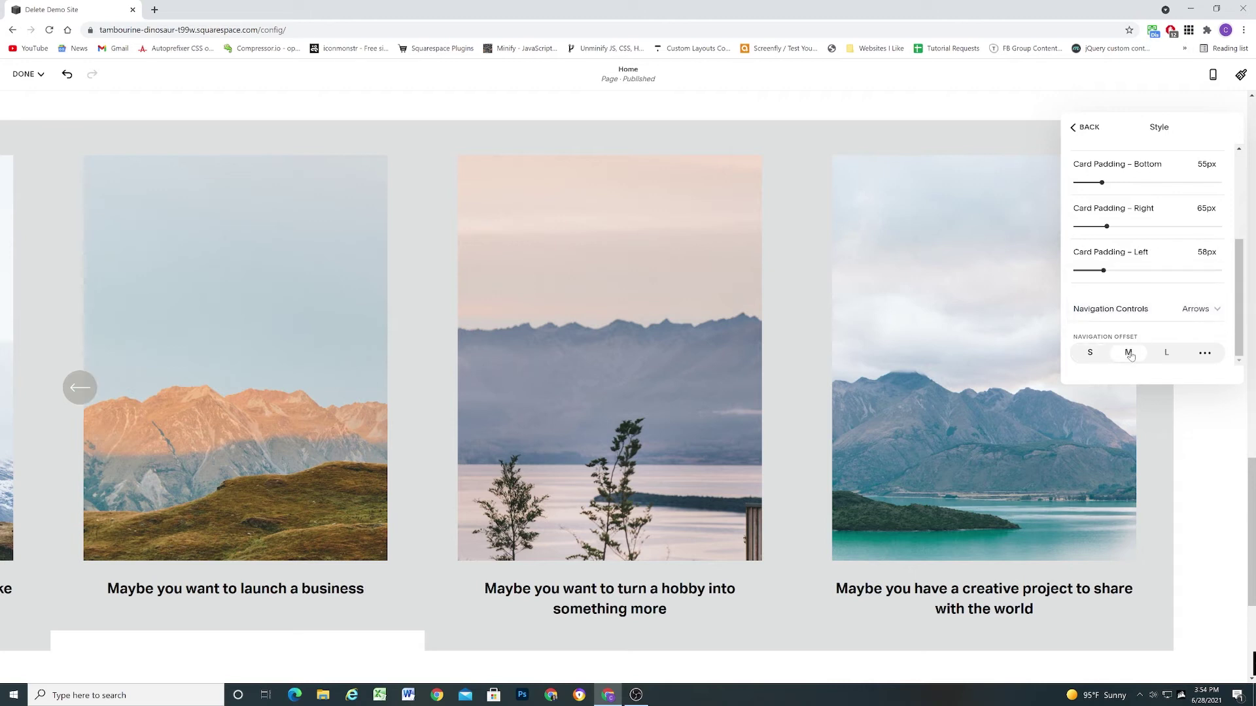
pyautogui.click(1166, 353)
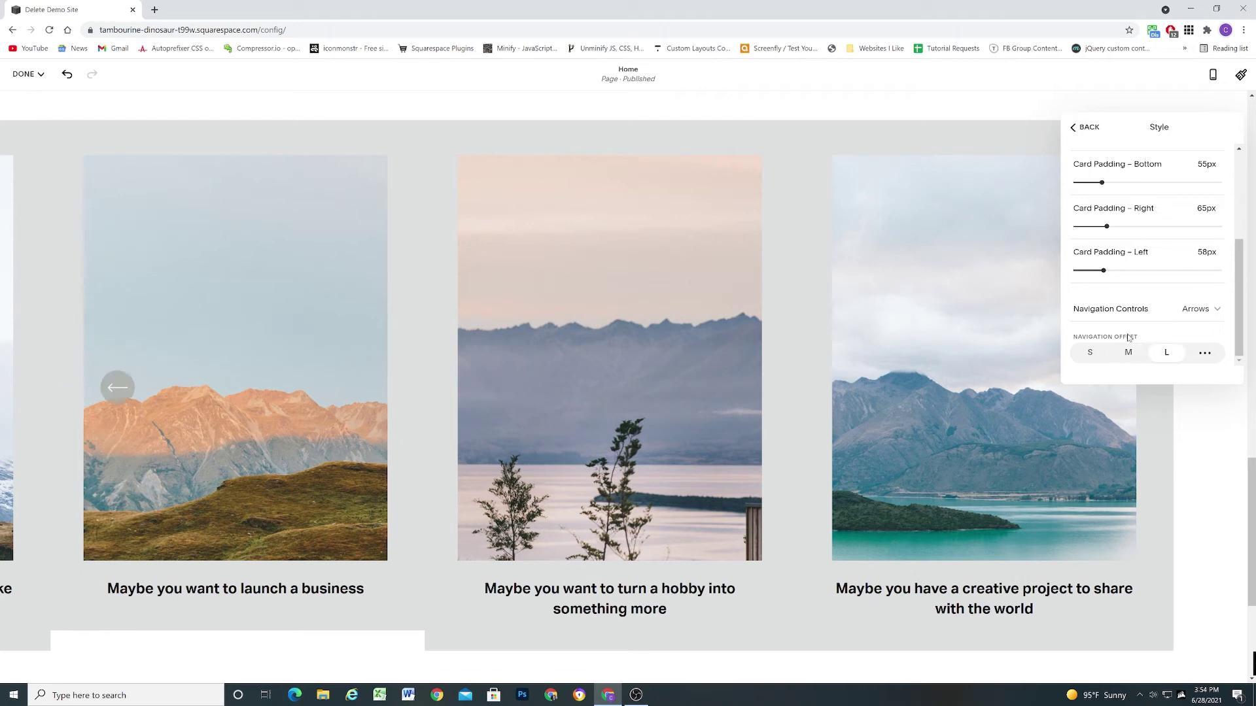
pyautogui.click(1211, 357)
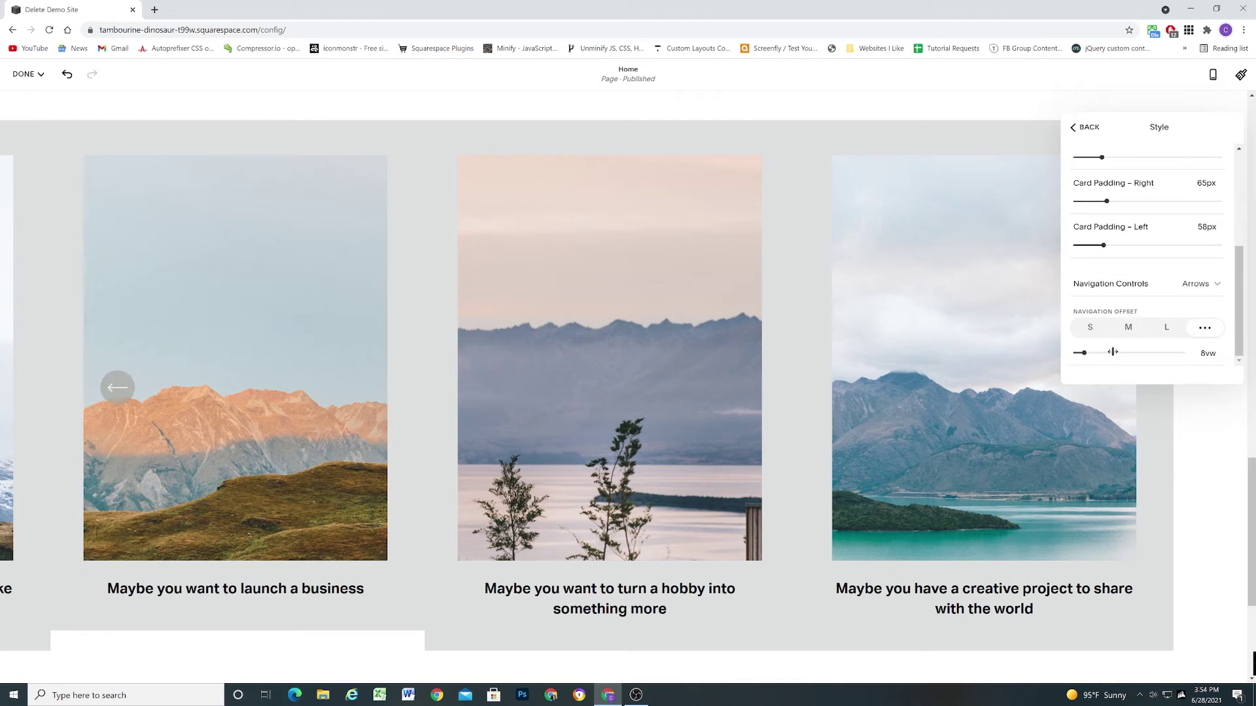
pyautogui.moveTo(1112, 352); pyautogui.dragTo(1083, 351)
pyautogui.scroll(3, 1117, 205)
# Step: Make the carousel Inset with medium media width and small spacing between elements
pyautogui.click(1084, 133)
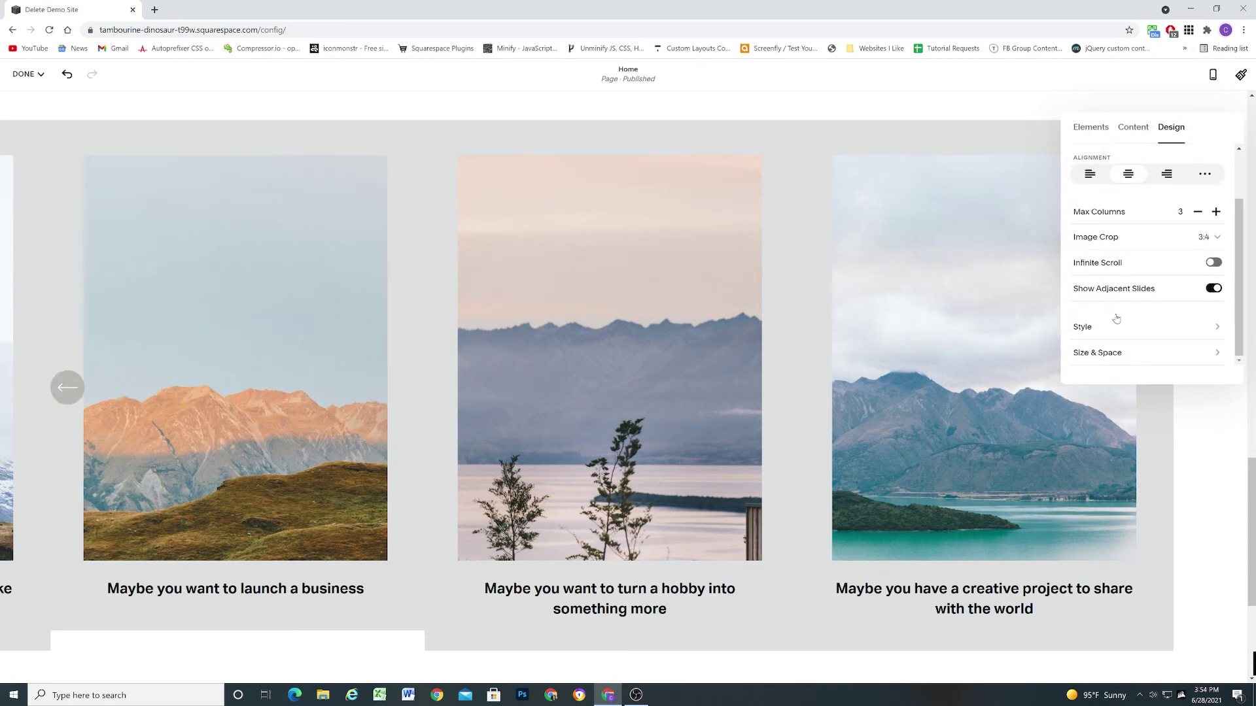
pyautogui.click(1113, 350)
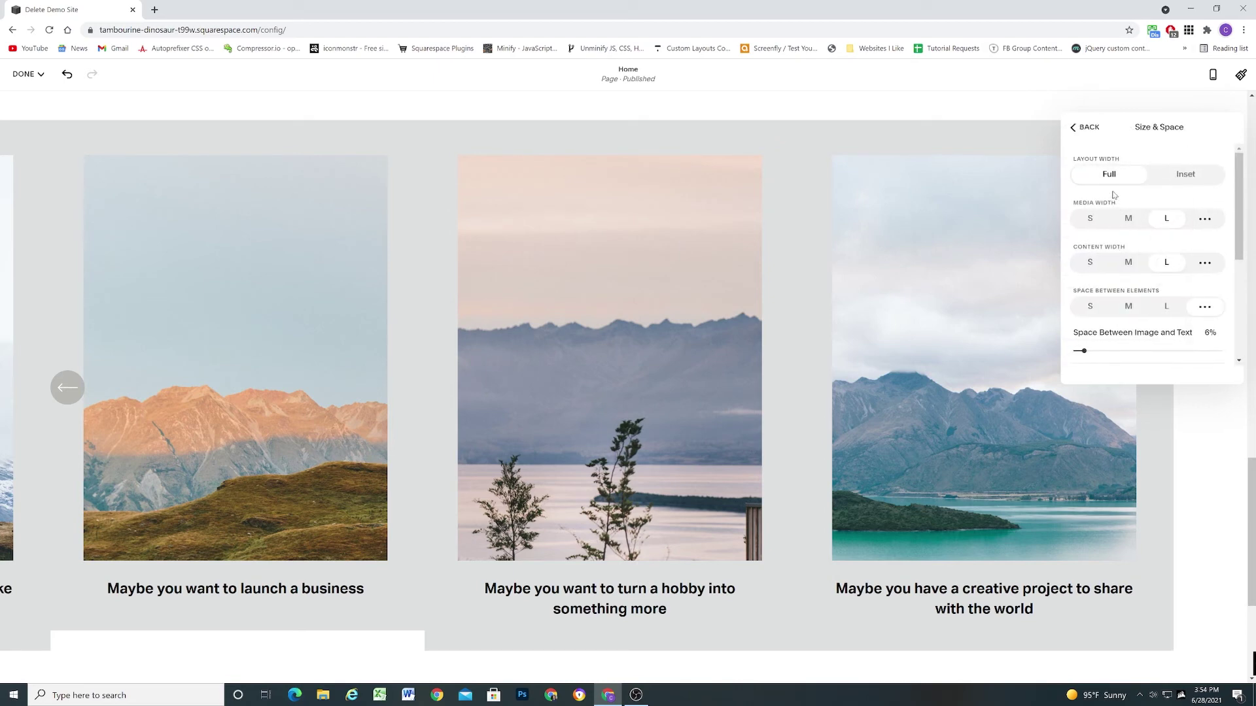
pyautogui.click(1182, 175)
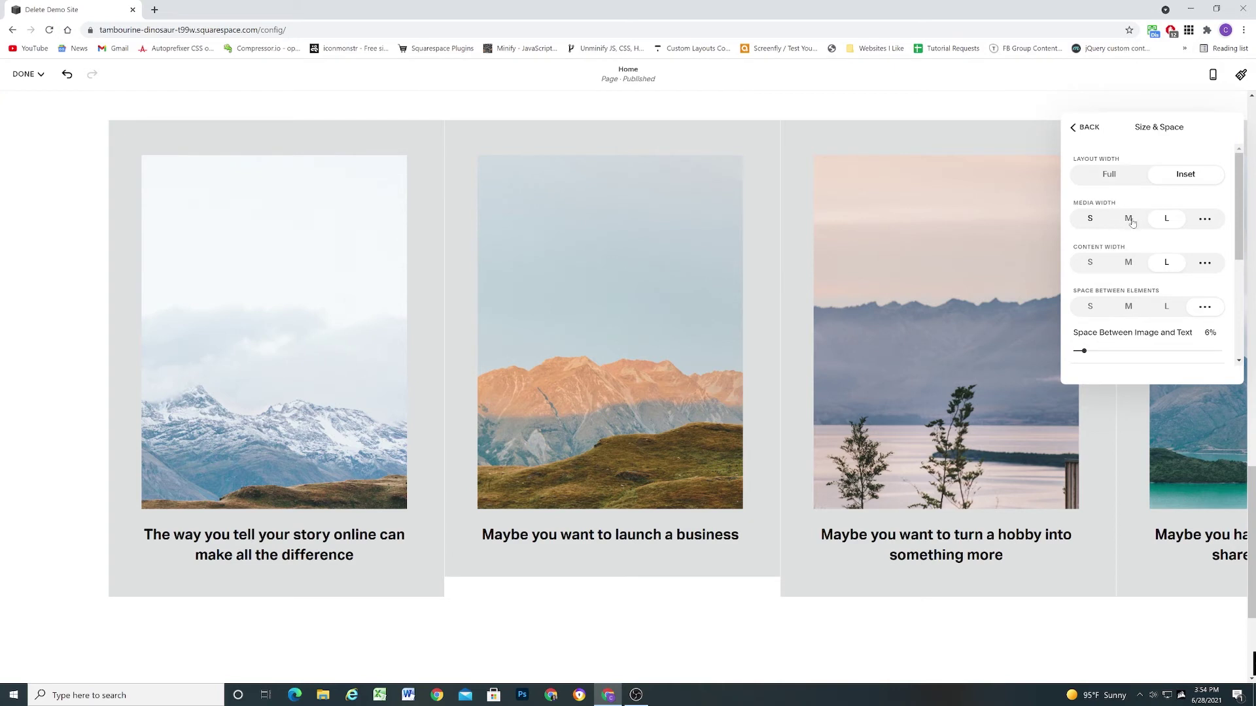
pyautogui.click(1130, 220)
pyautogui.scroll(-1, 1135, 242)
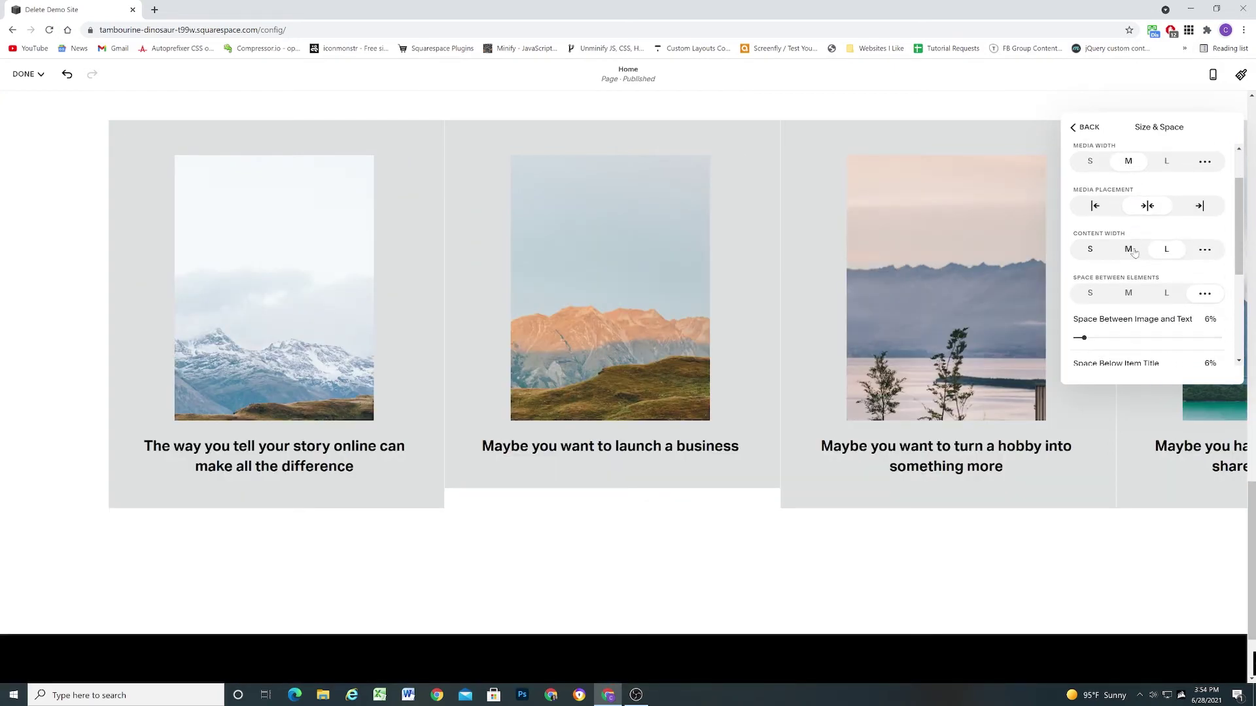
pyautogui.click(1089, 293)
# Step: Space the slides a custom 163px apart and stretch them to equal height
pyautogui.scroll(-1, 1089, 292)
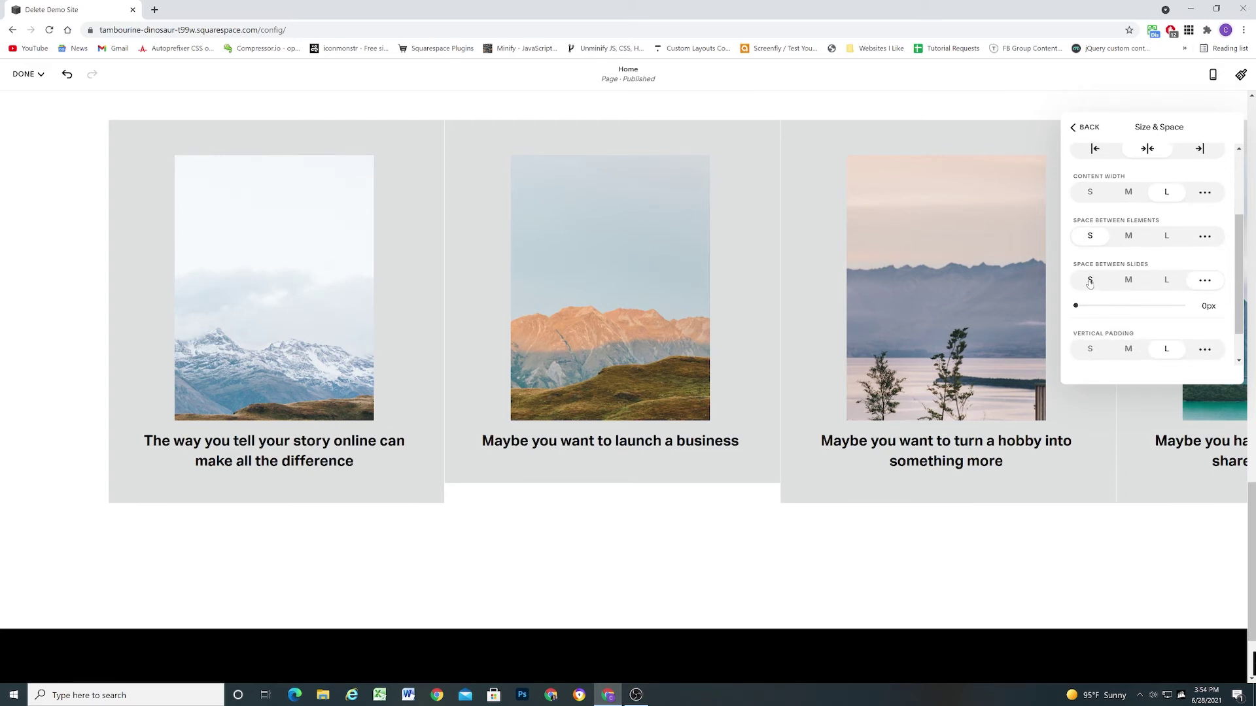
pyautogui.click(1090, 282)
pyautogui.click(1206, 283)
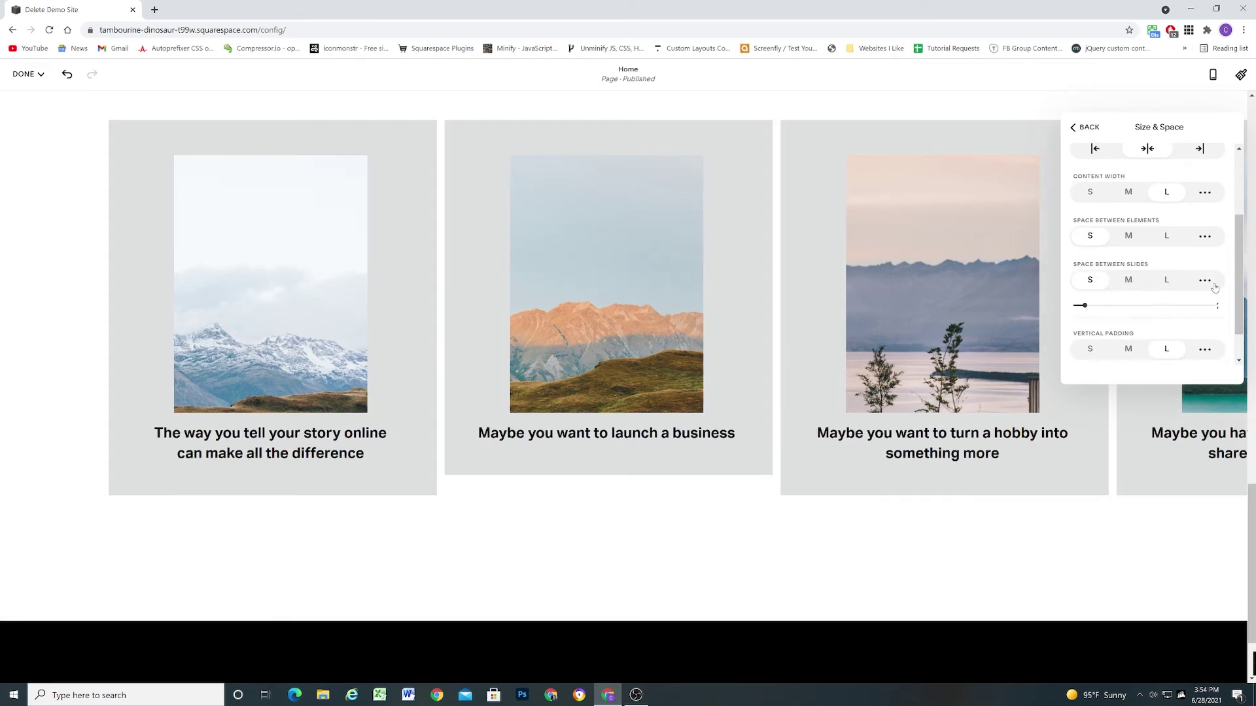
pyautogui.moveTo(1126, 308); pyautogui.dragTo(1133, 306)
pyautogui.scroll(-1, 1134, 305)
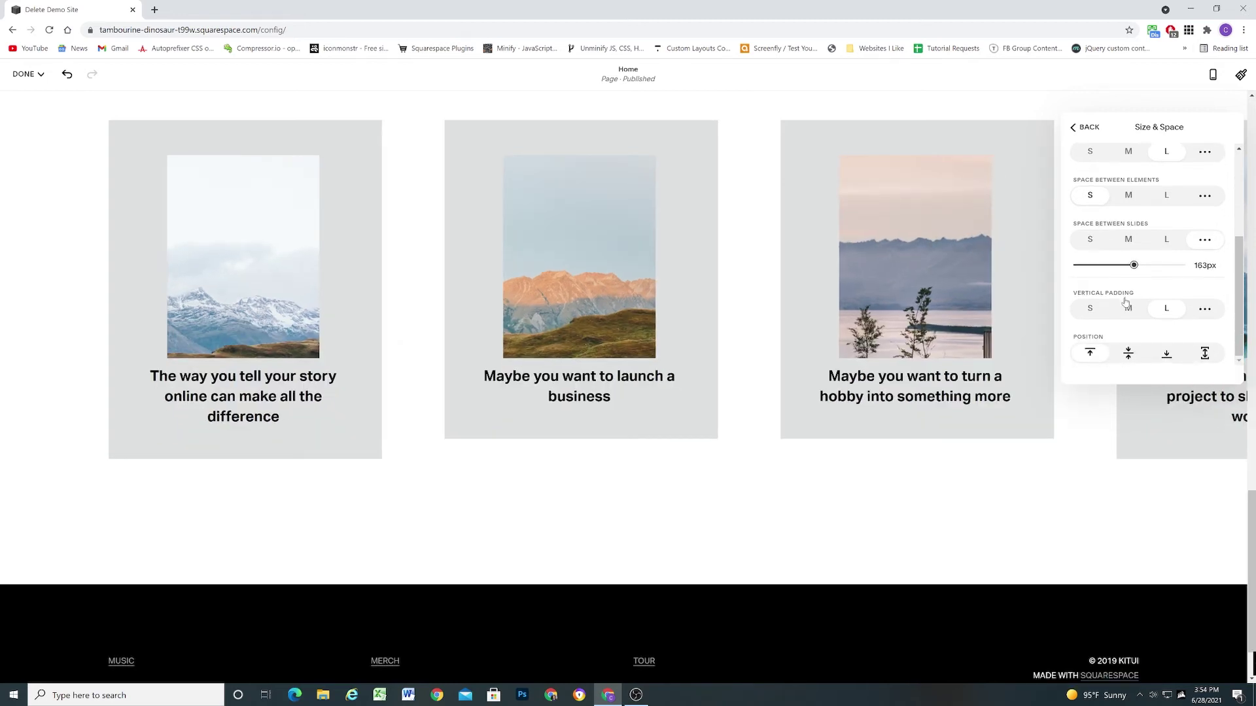
pyautogui.click(1205, 353)
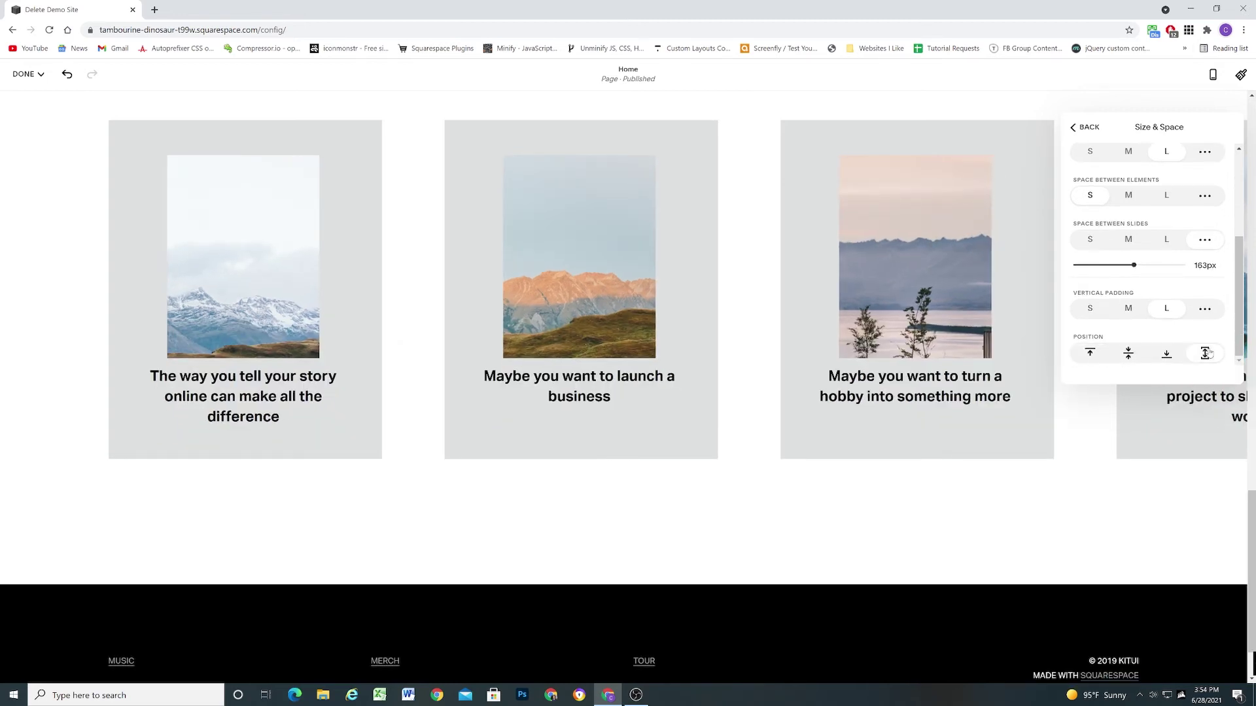
# Step: Set the section's vertical padding to medium after trying small and large
pyautogui.scroll(2, 1136, 330)
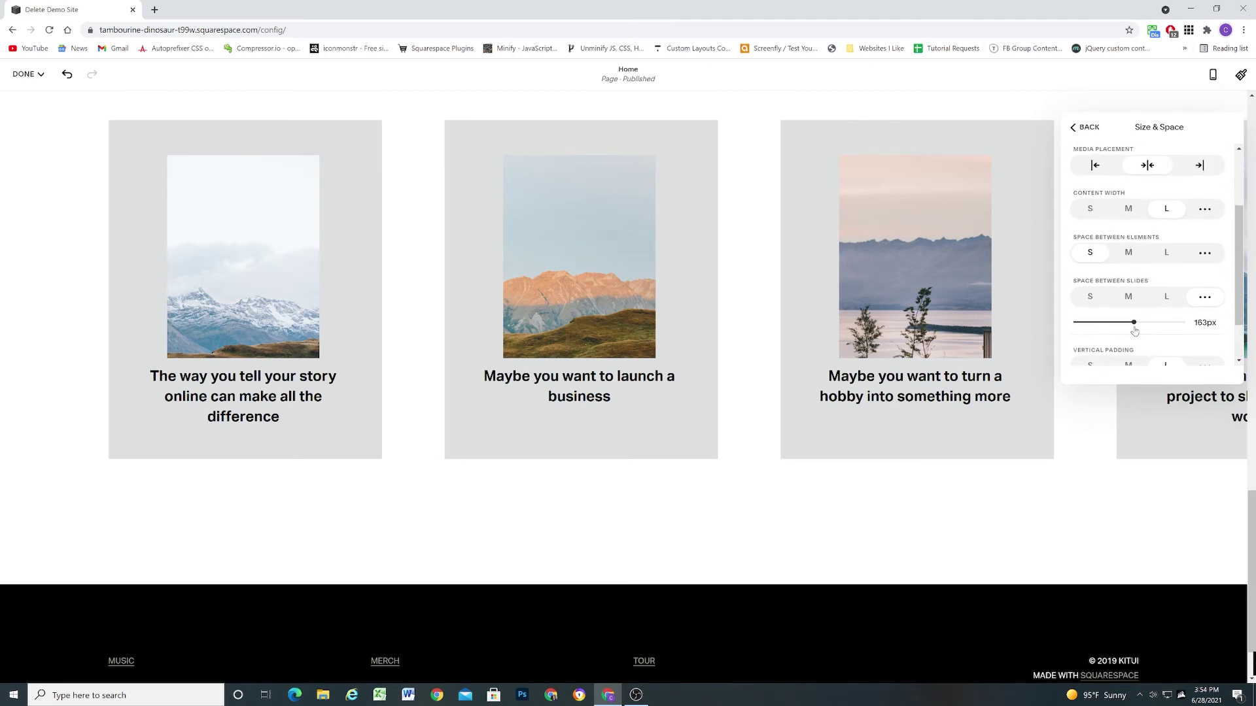
pyautogui.scroll(-3, 1134, 332)
pyautogui.scroll(3, 921, 300)
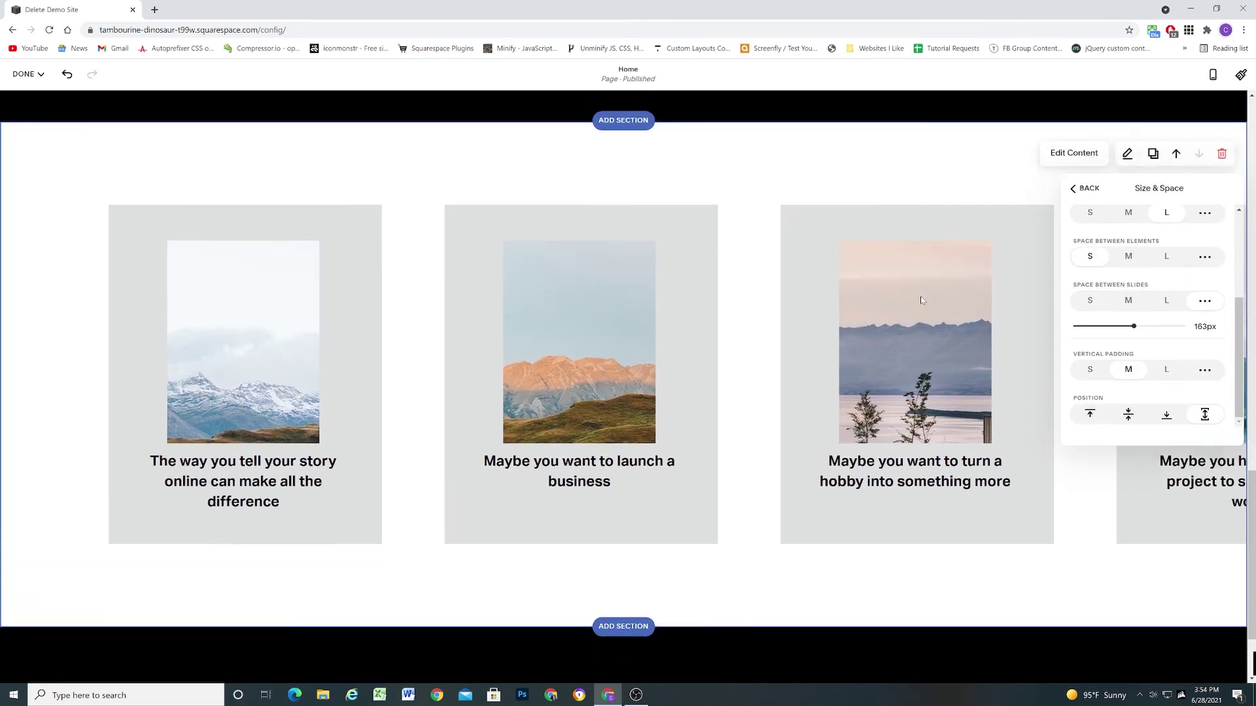
pyautogui.click(1105, 372)
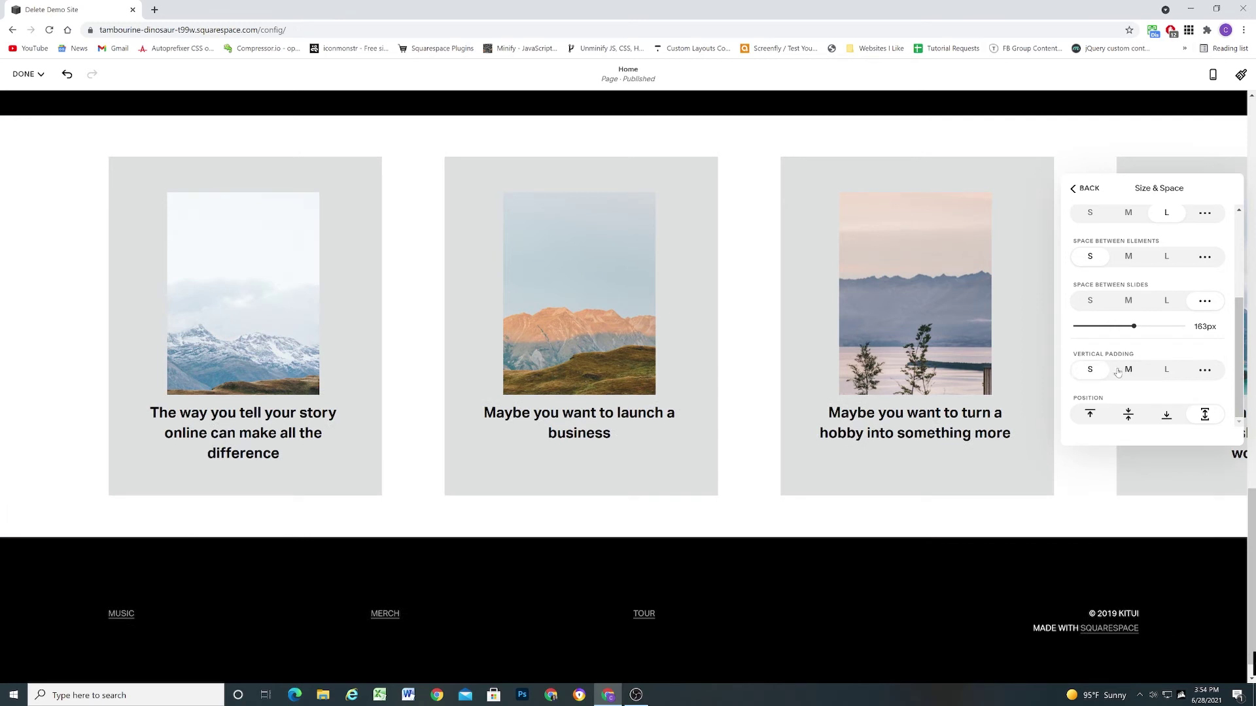
pyautogui.click(1121, 371)
pyautogui.click(1167, 371)
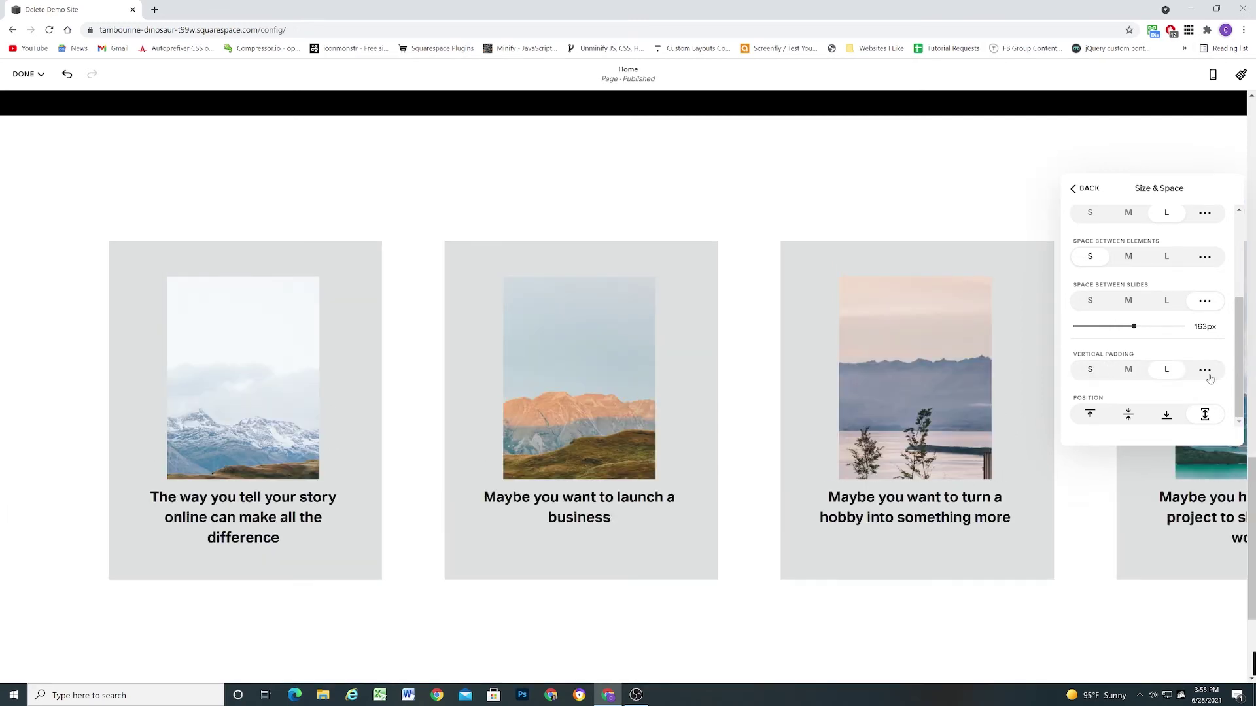
pyautogui.click(1118, 368)
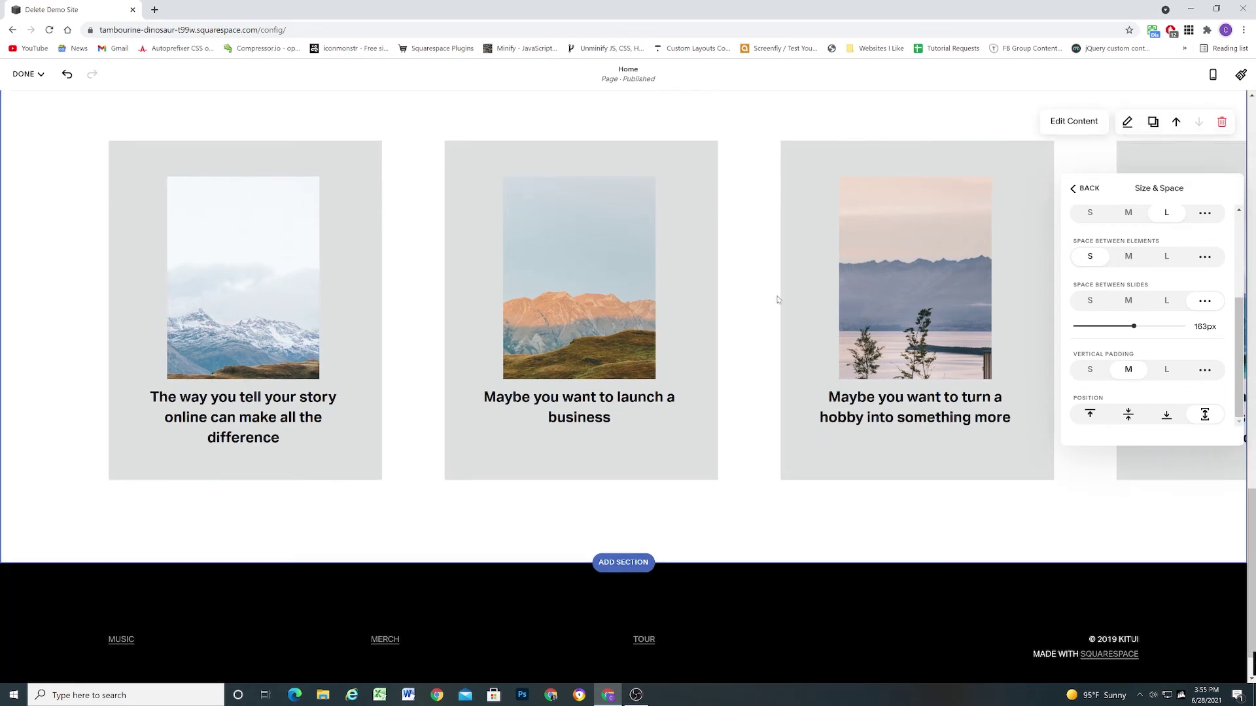
pyautogui.click(756, 267)
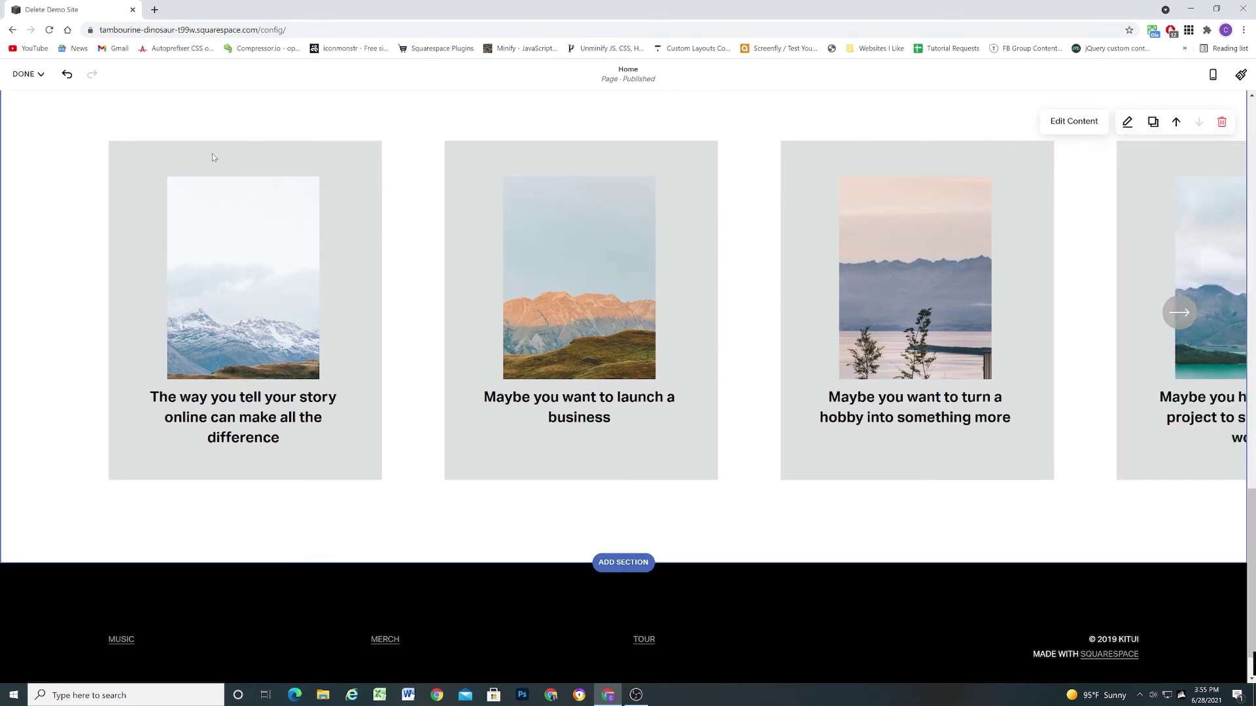
# Step: Save and exit, then step the carousel forward and back with its arrows and by dragging
pyautogui.click(24, 74)
pyautogui.click(29, 98)
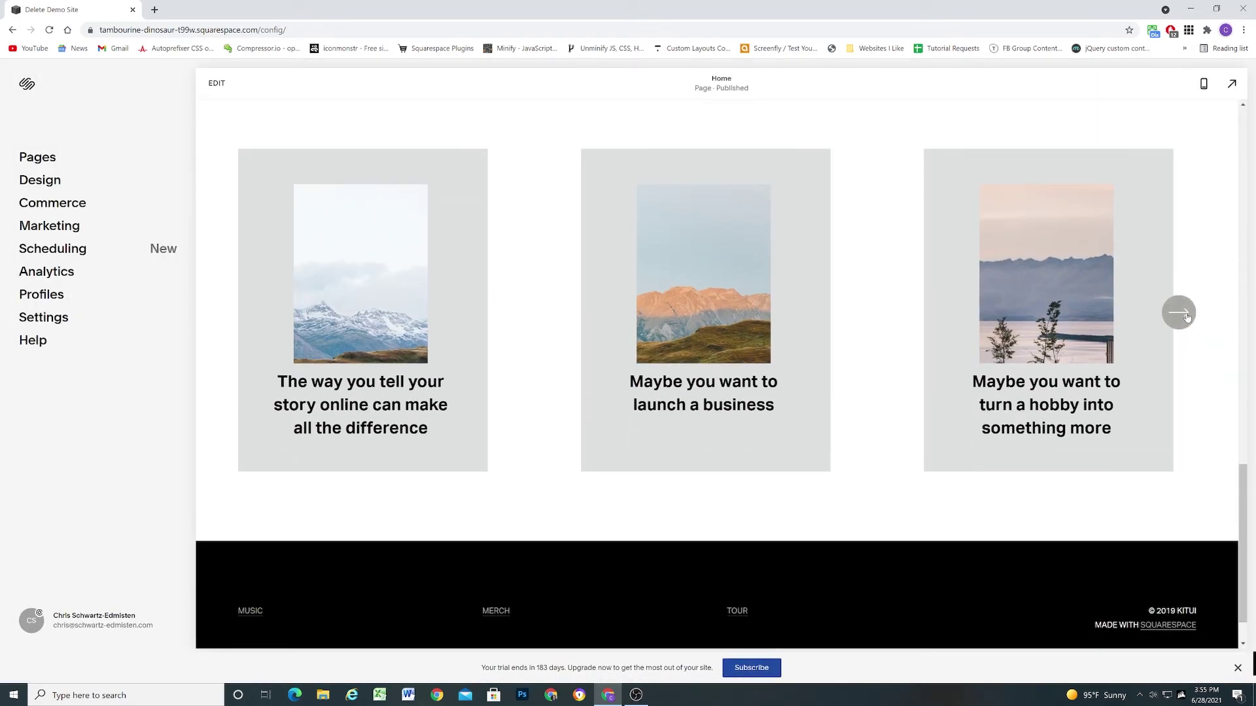
pyautogui.click(1182, 311)
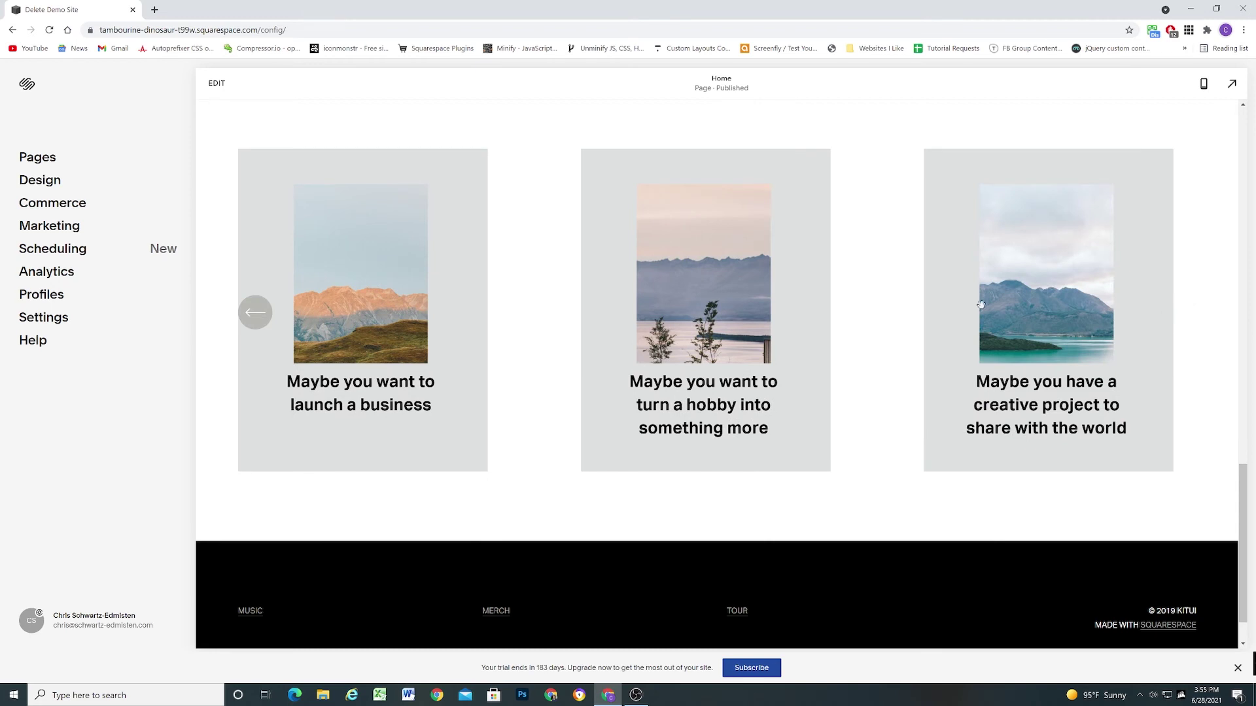
pyautogui.click(255, 312)
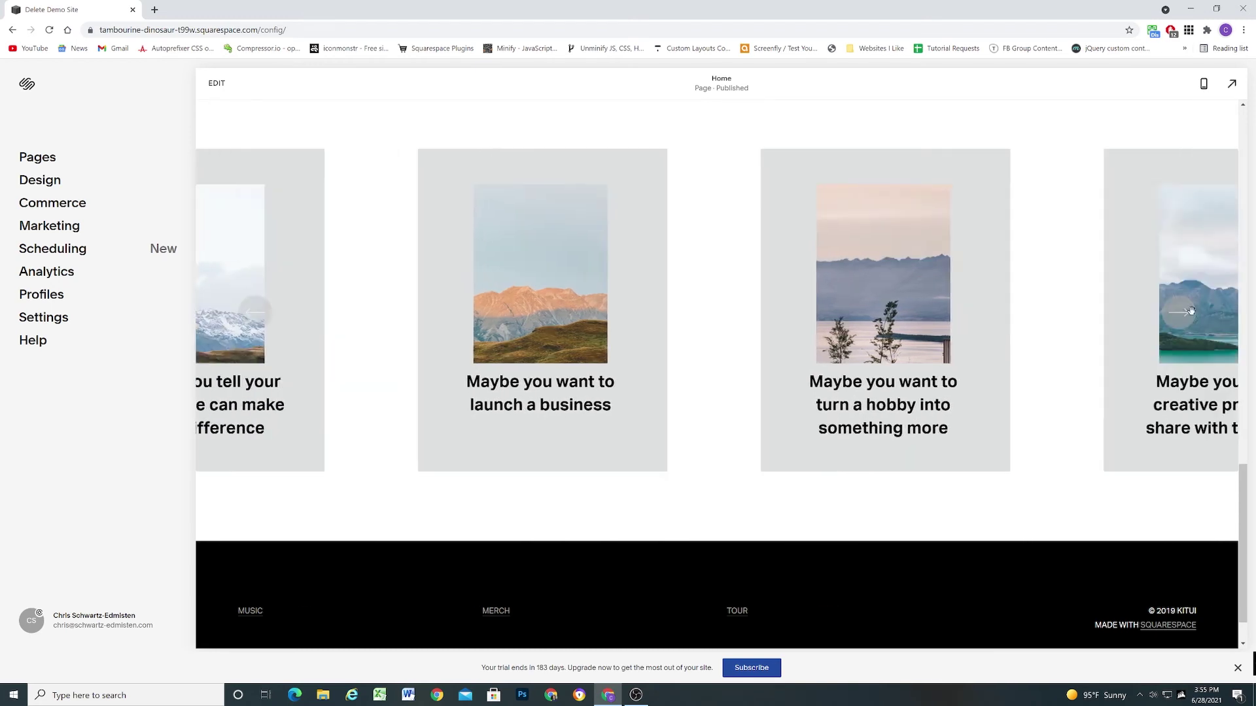
pyautogui.click(255, 312)
pyautogui.moveTo(827, 316); pyautogui.dragTo(650, 312)
pyautogui.moveTo(558, 301); pyautogui.dragTo(766, 299)
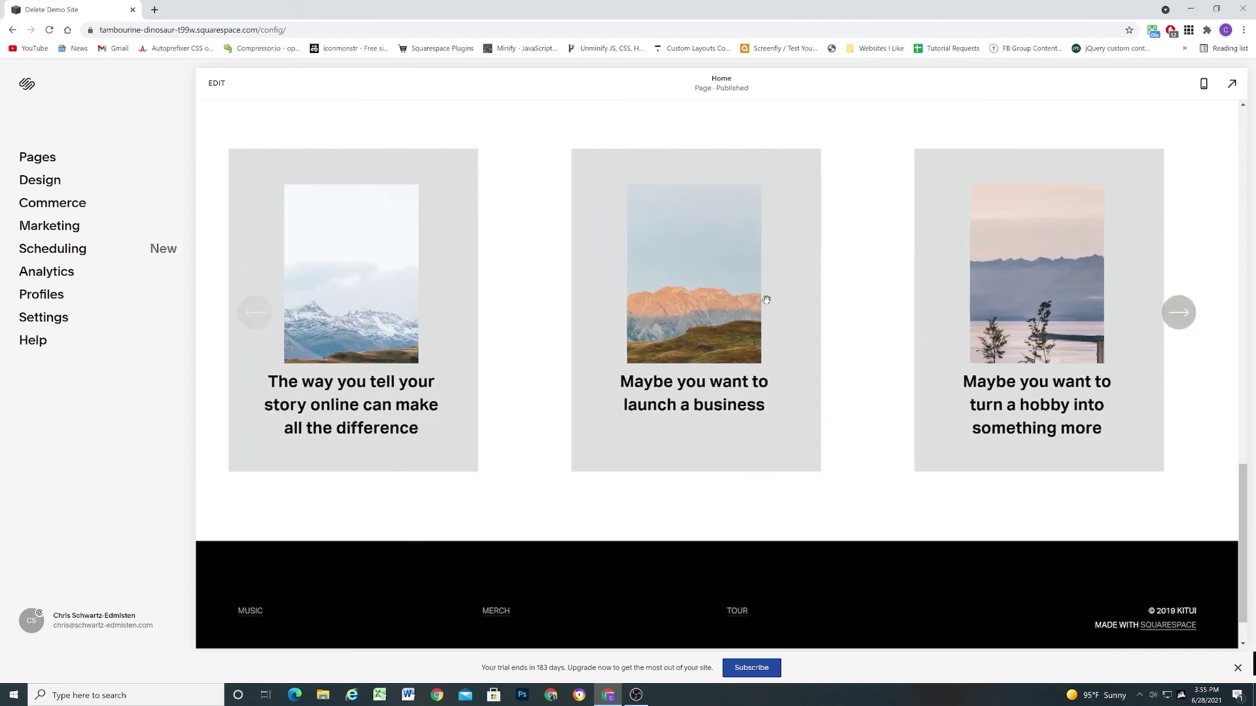
pyautogui.click(1178, 312)
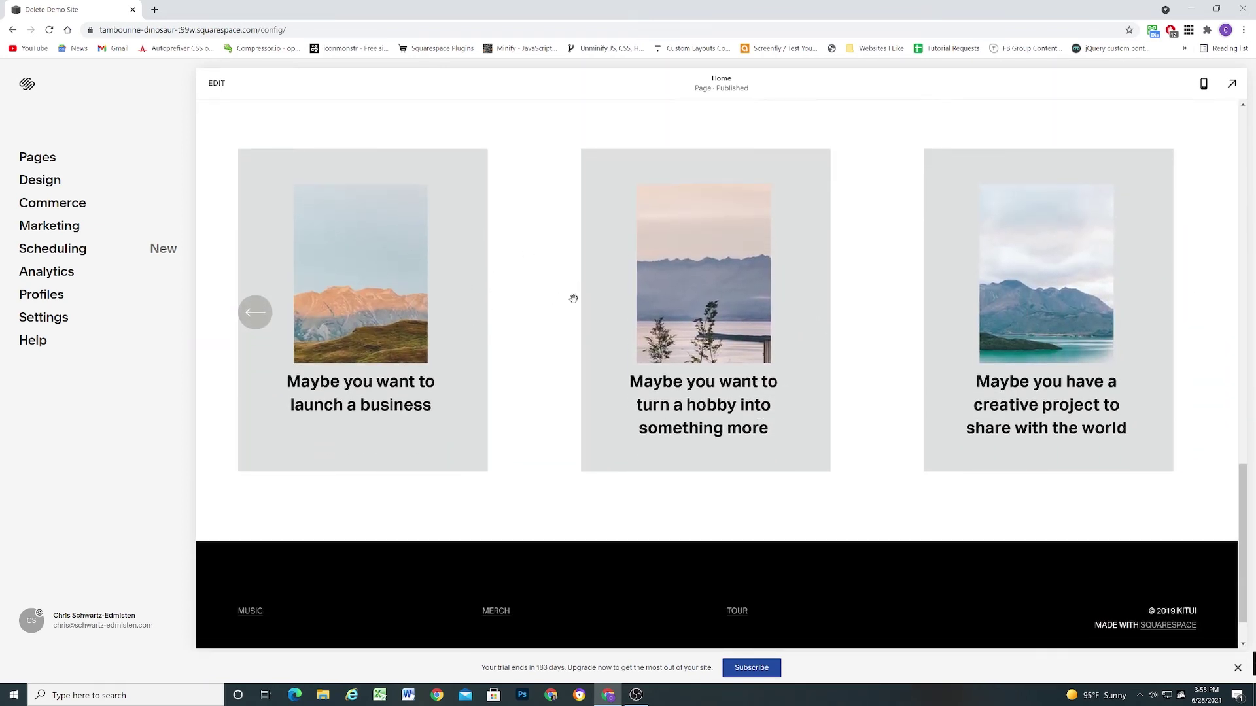
# Step: Step the preview carousel back, forward, then back again
pyautogui.click(255, 312)
pyautogui.click(1184, 317)
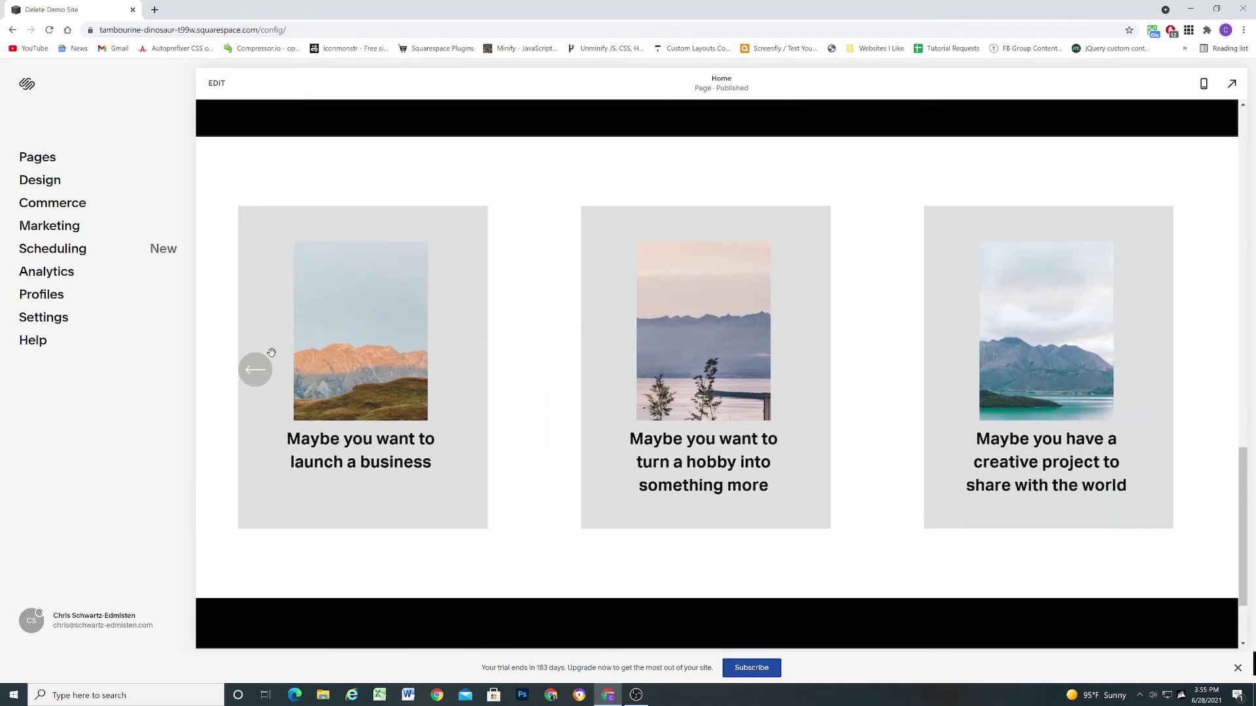
pyautogui.click(255, 368)
# Step: Reopen the editor and apply the DARK 1 colour theme to the carousel section
pyautogui.click(216, 83)
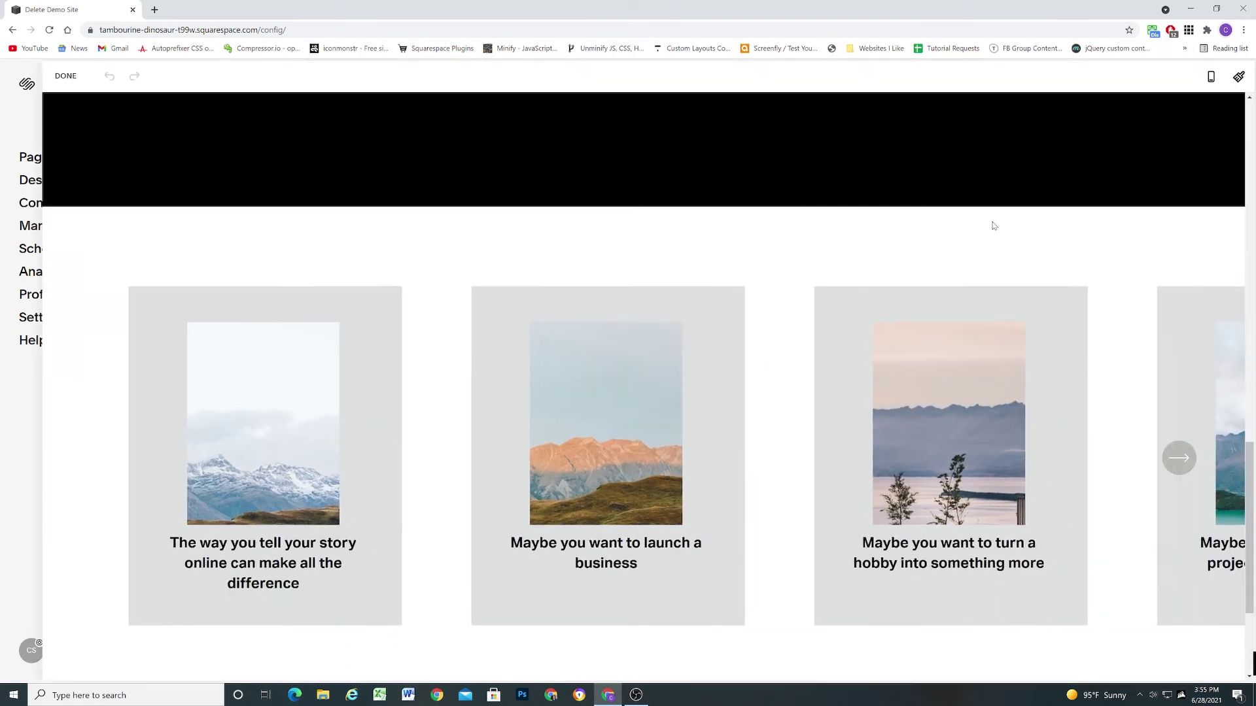
pyautogui.click(1127, 268)
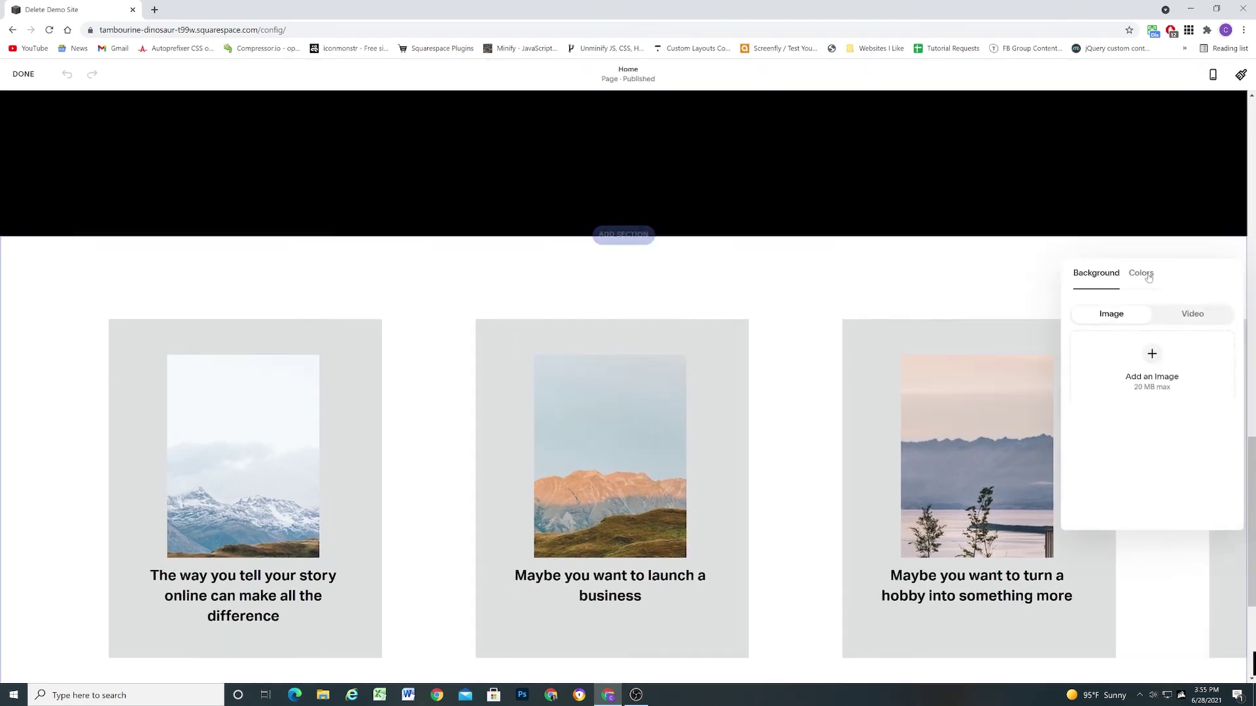
pyautogui.click(1141, 273)
pyautogui.scroll(-2, 1163, 360)
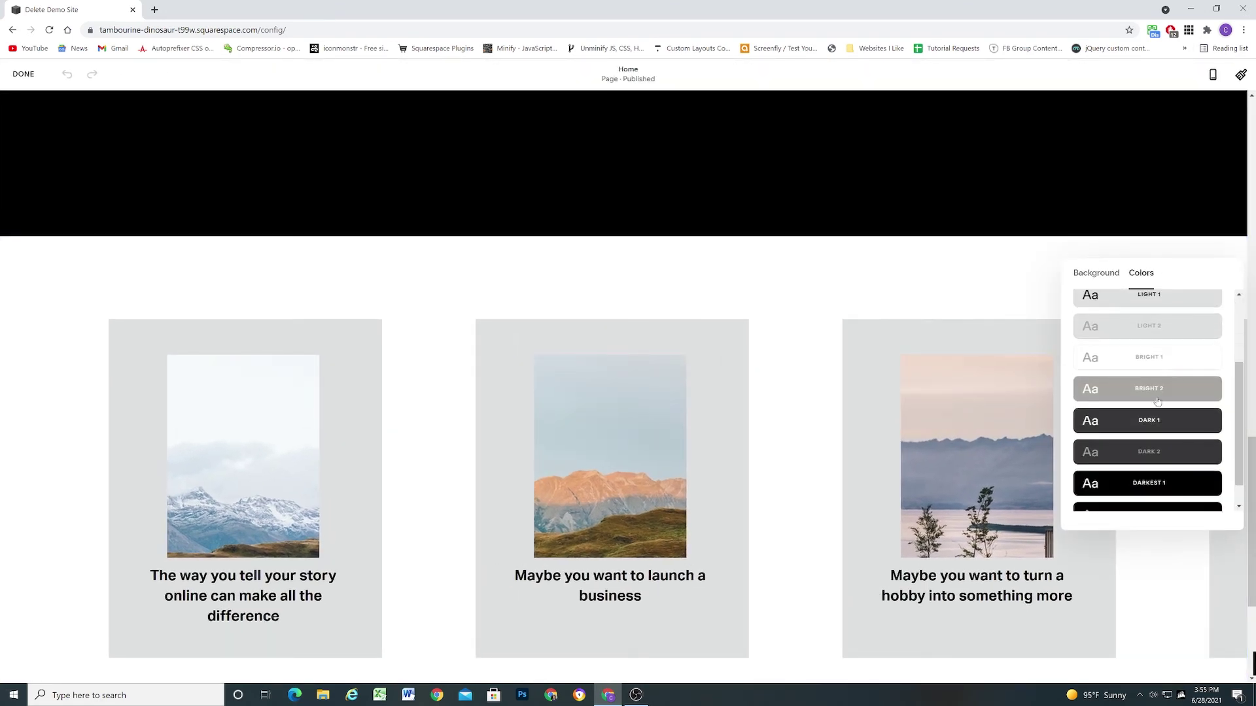
pyautogui.click(1158, 401)
pyautogui.scroll(-1, 1154, 395)
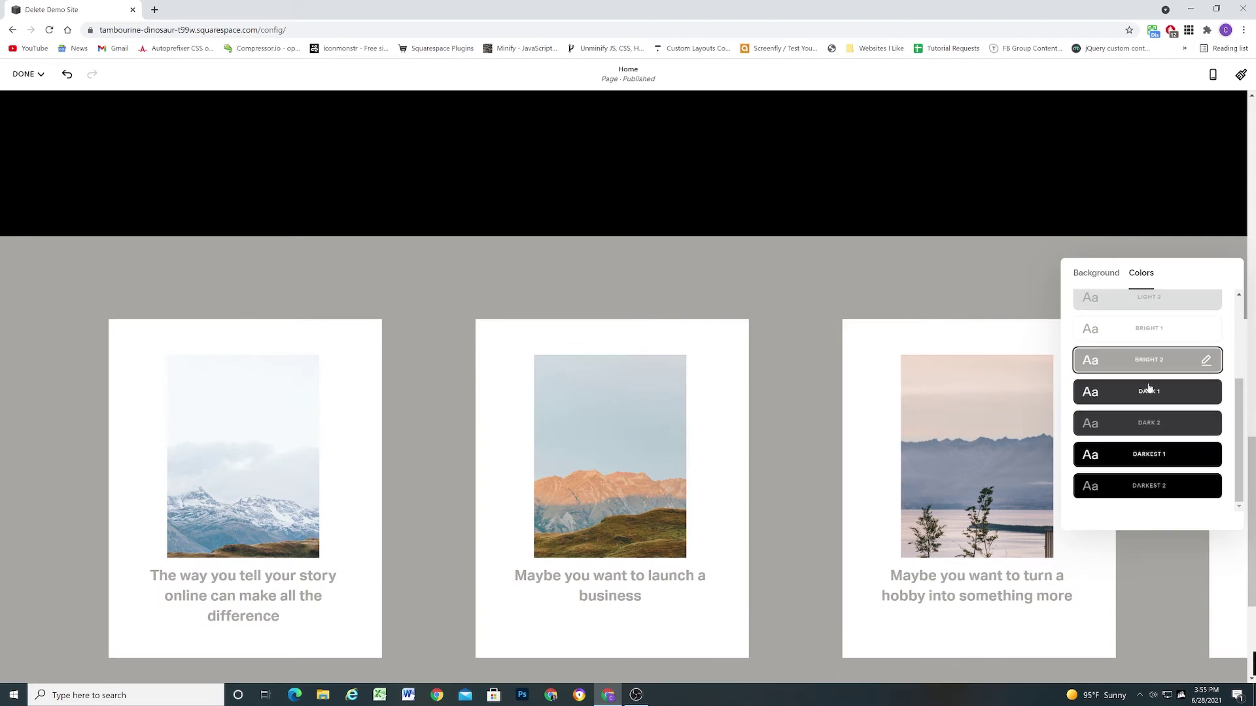
pyautogui.click(1150, 391)
pyautogui.scroll(-4, 822, 312)
pyautogui.scroll(2, 810, 285)
pyautogui.click(809, 286)
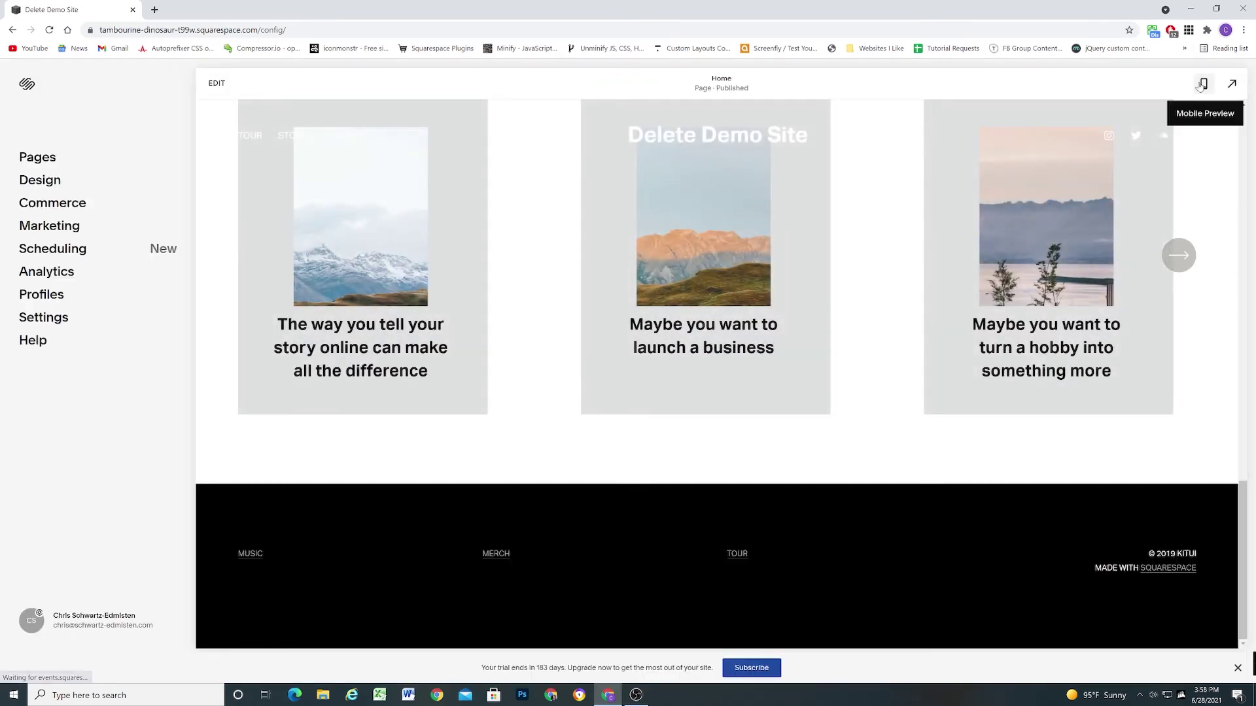
# Step: Preview the carousel at mobile size, advance three slides, then return to desktop view
pyautogui.click(1204, 83)
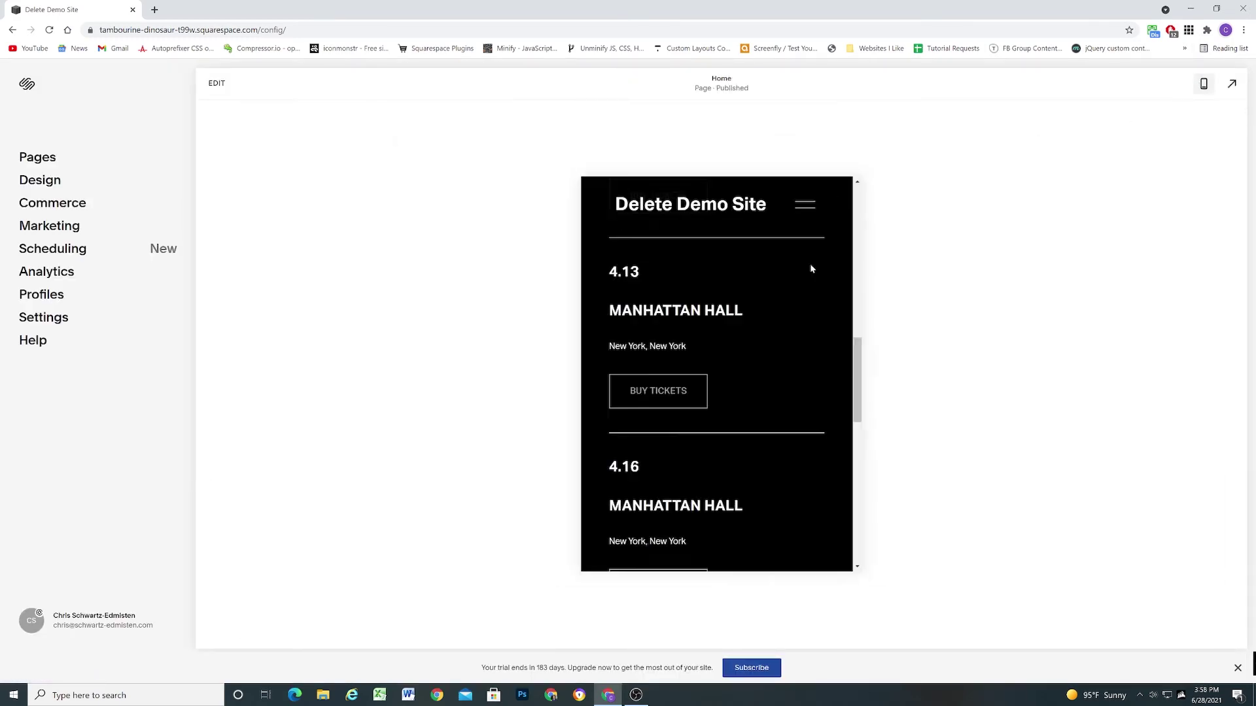
pyautogui.scroll(-2, 741, 343)
pyautogui.scroll(-6, 742, 343)
pyautogui.scroll(1, 744, 346)
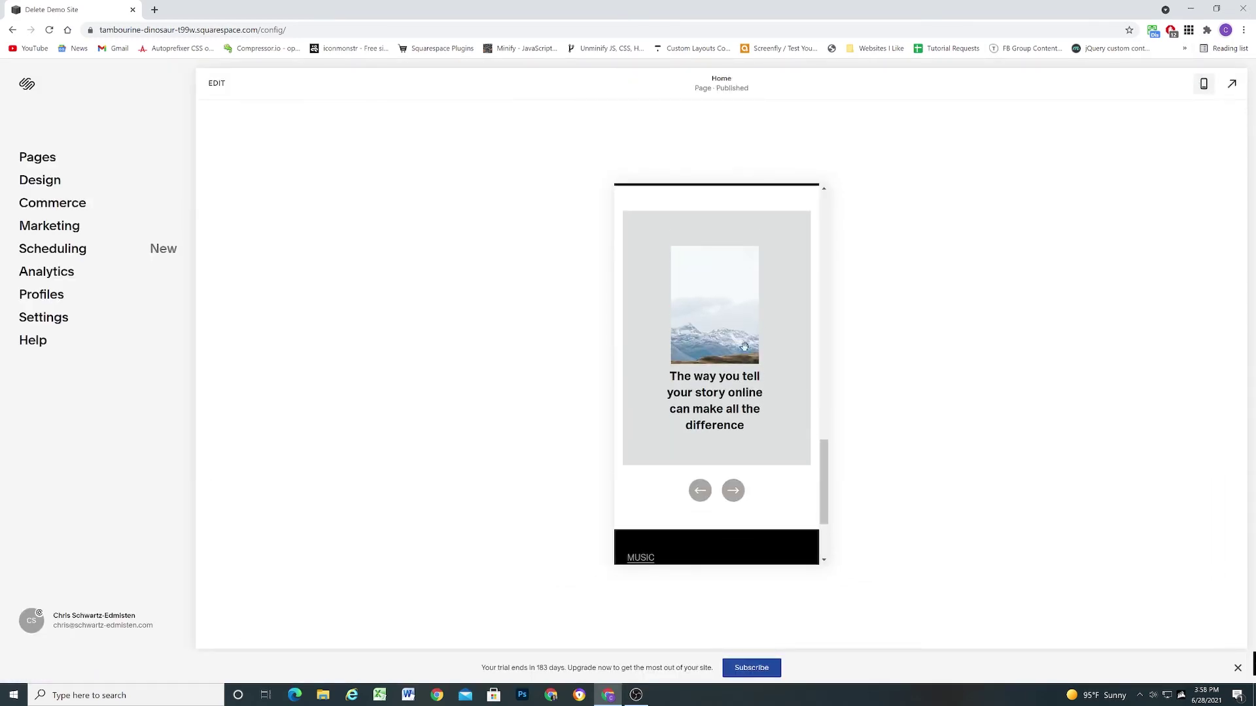
pyautogui.click(735, 507)
pyautogui.click(736, 504)
pyautogui.click(736, 502)
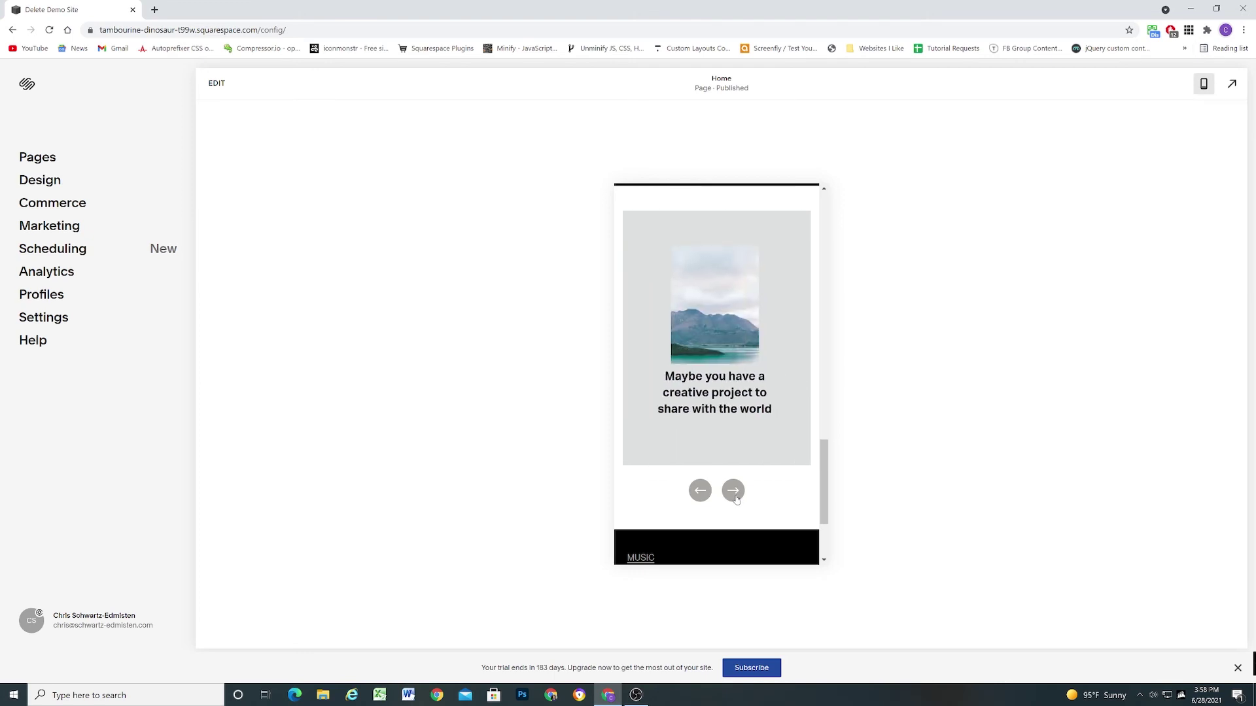
pyautogui.click(1204, 83)
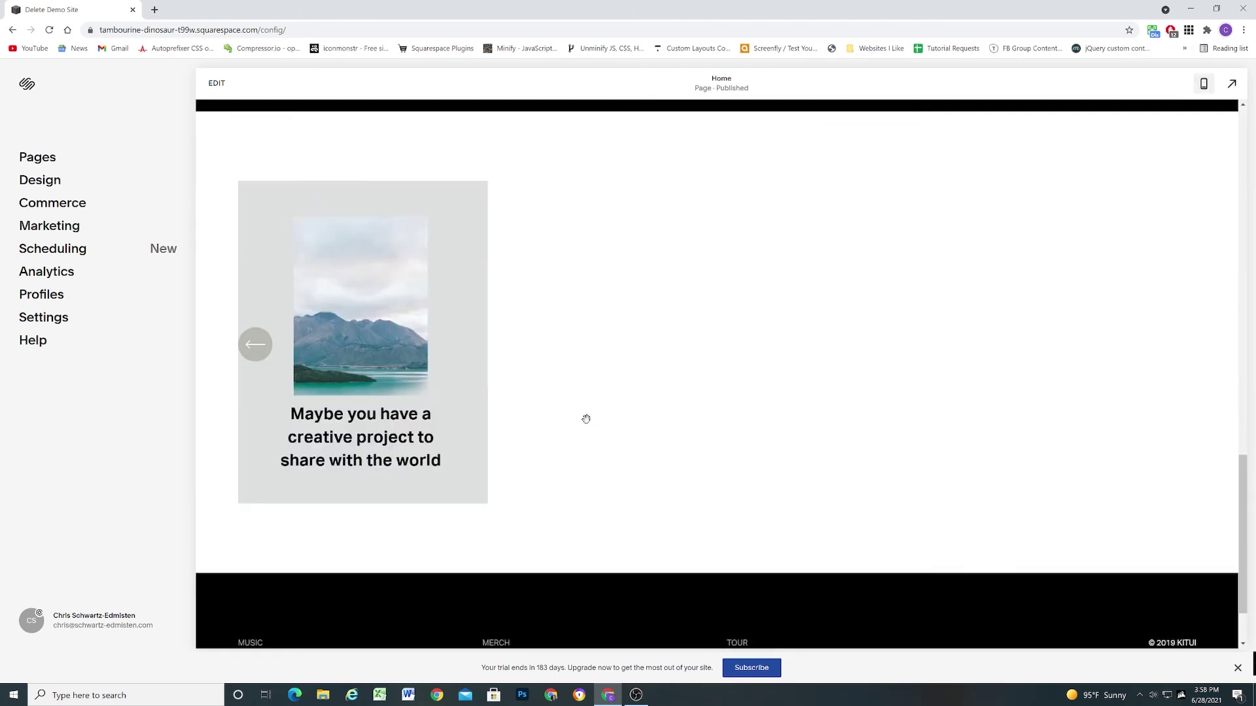
pyautogui.scroll(-2, 586, 418)
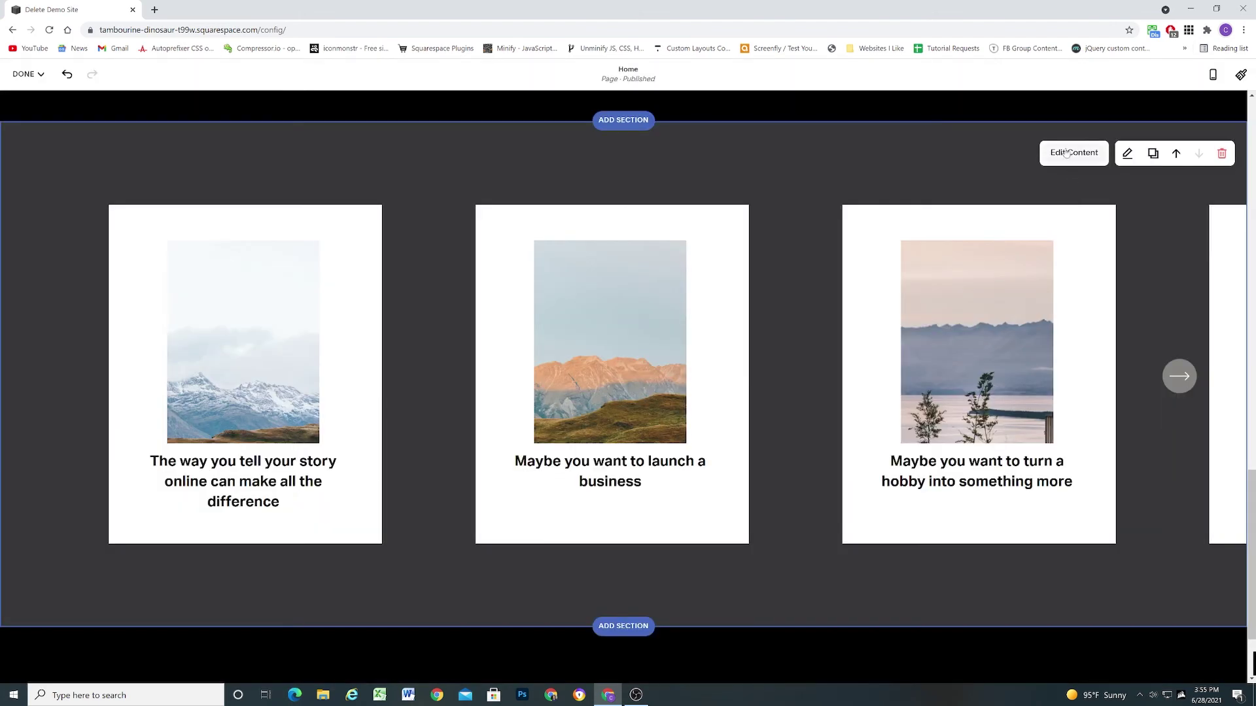
# Step: Change the section layout from carousel to Banner Slideshow
pyautogui.click(1149, 151)
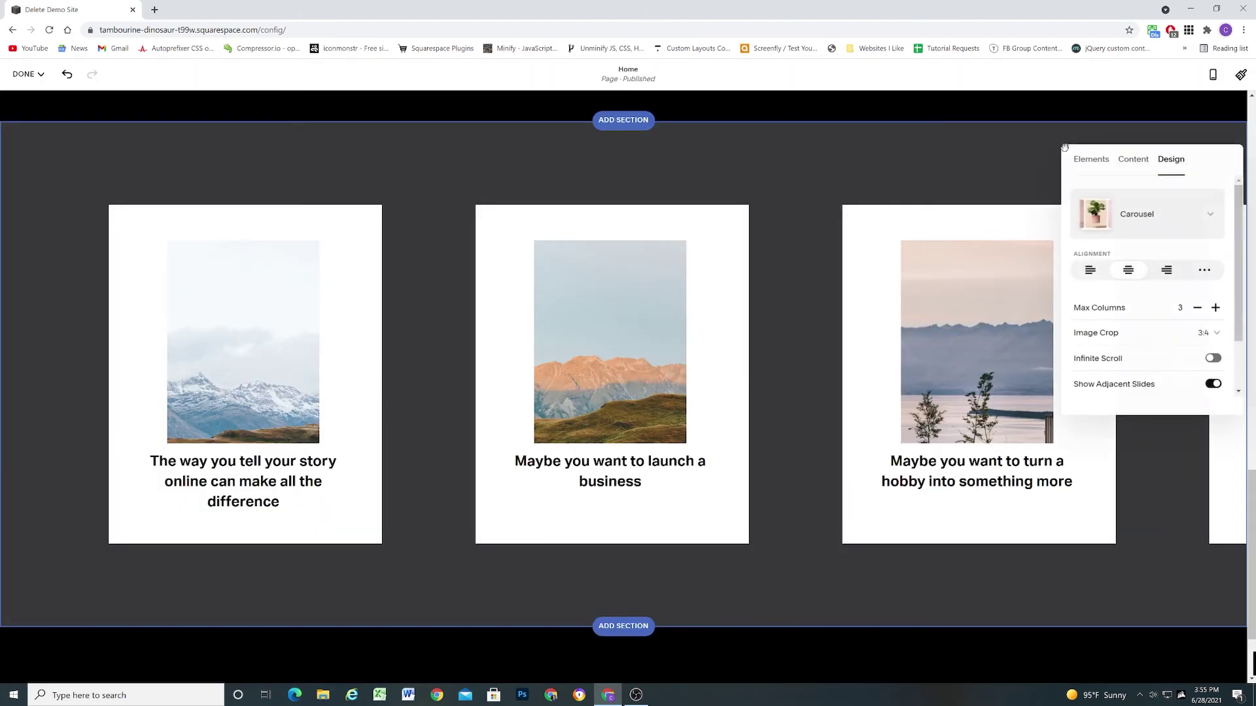
pyautogui.click(1148, 213)
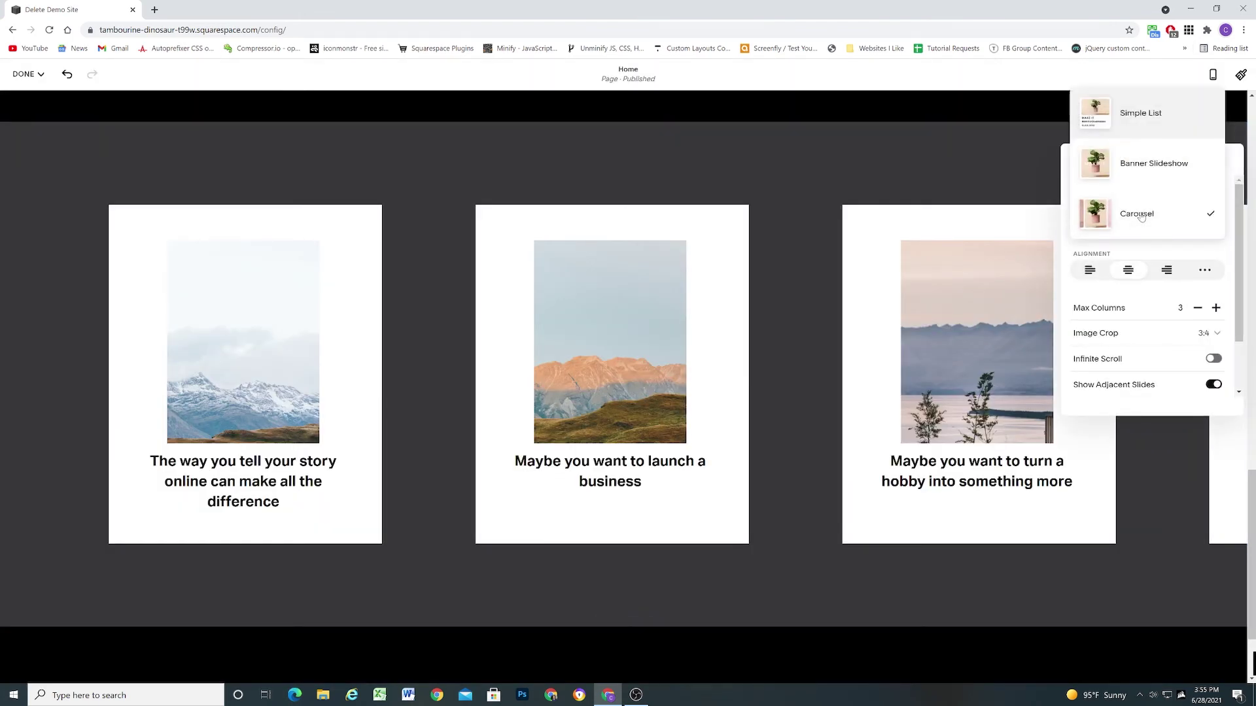
pyautogui.click(1141, 168)
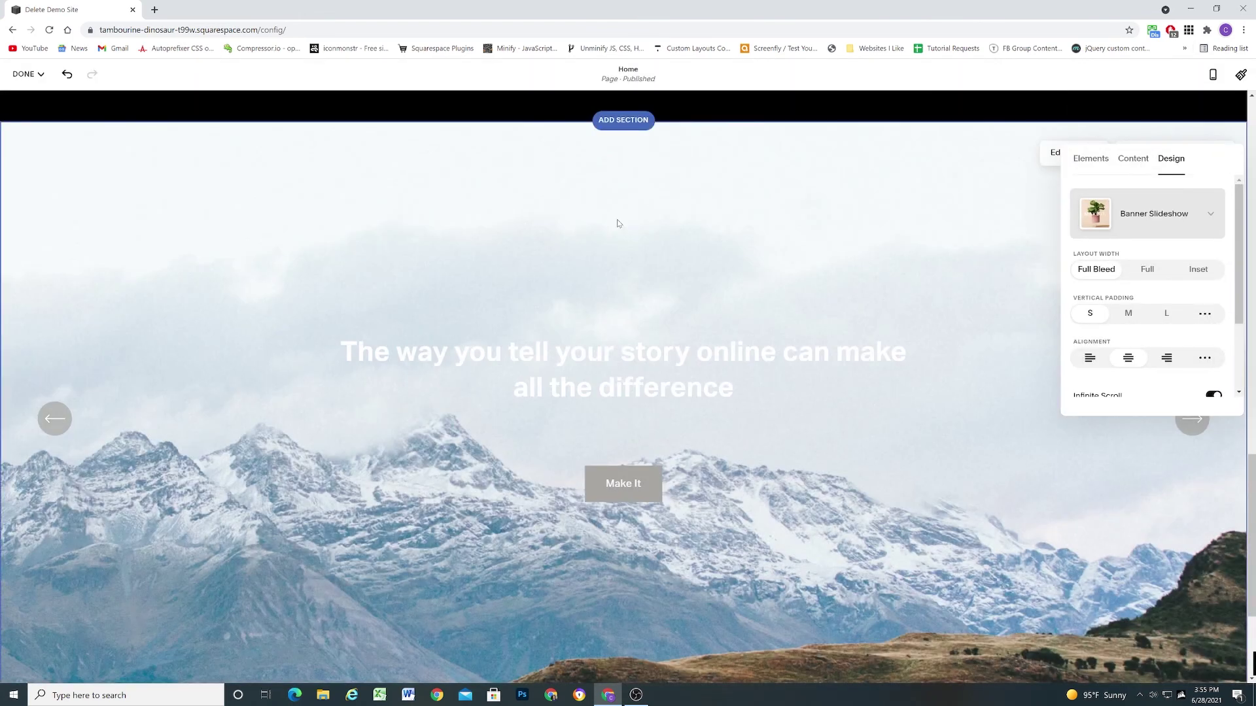
pyautogui.click(844, 235)
pyautogui.scroll(-3, 785, 274)
pyautogui.scroll(1, 802, 303)
pyautogui.scroll(3, 802, 303)
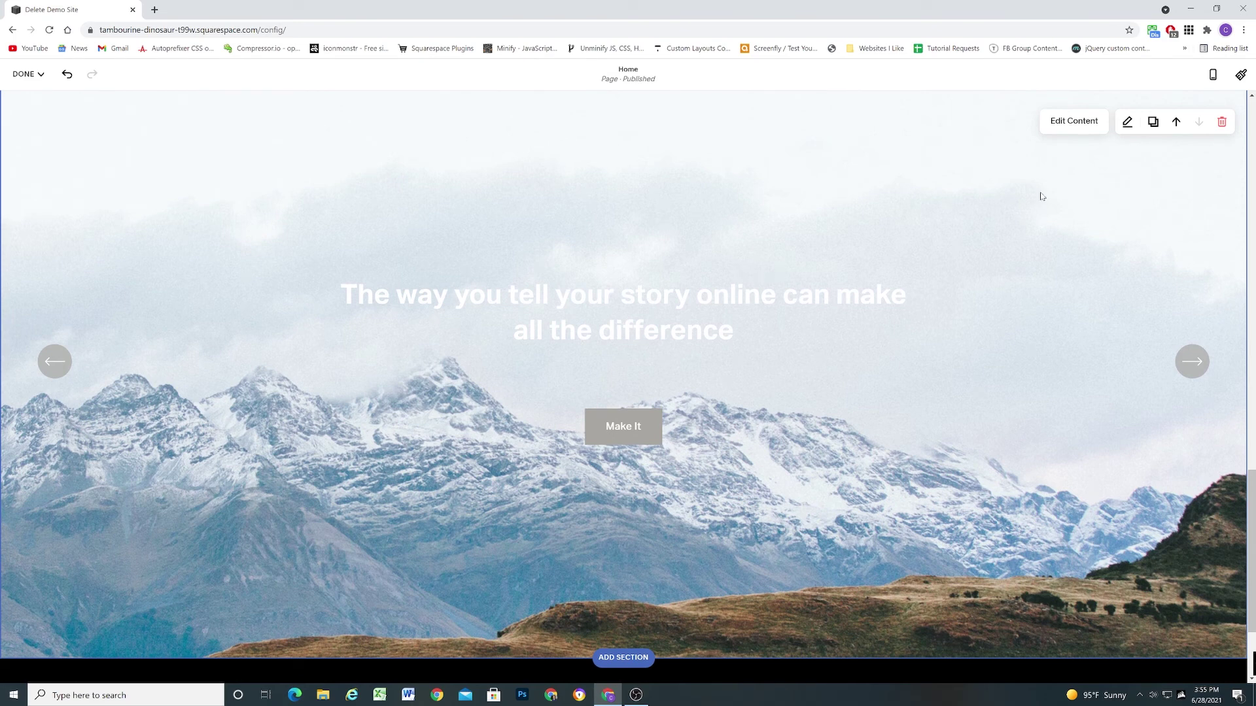
# Step: Apply the LIGHTEST 1 colour theme to the banner section
pyautogui.click(1135, 126)
pyautogui.click(1131, 129)
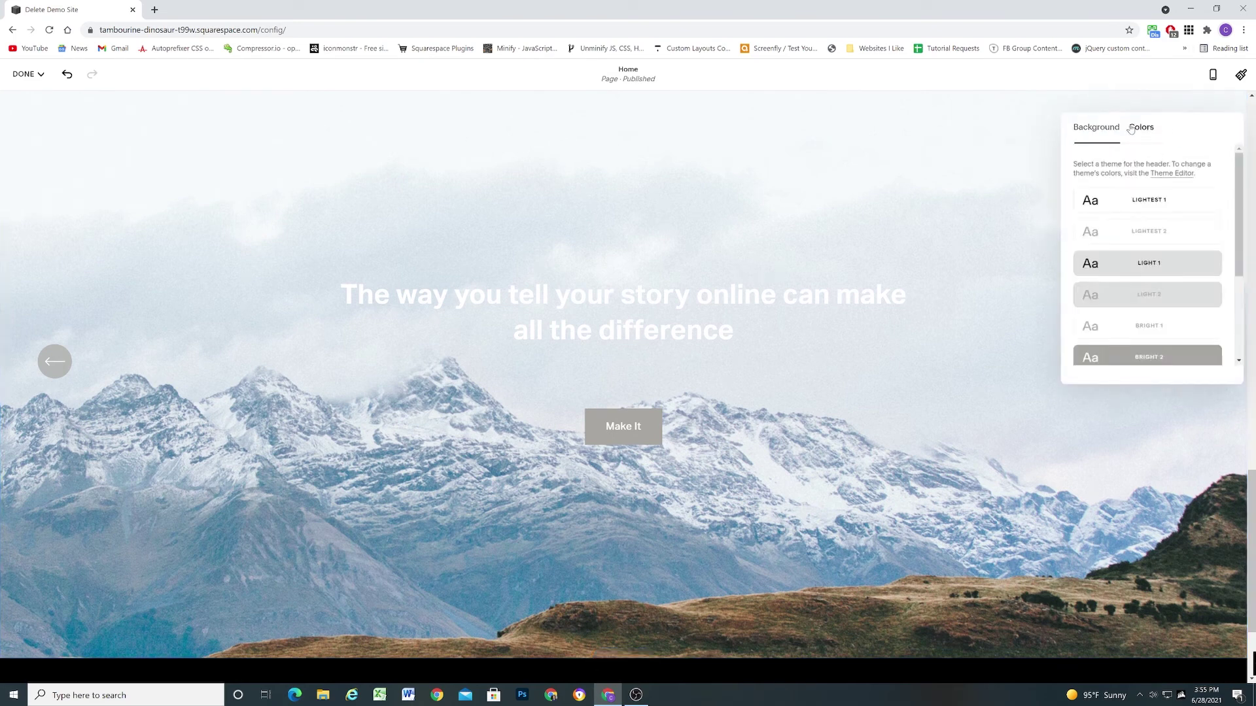
pyautogui.click(1151, 200)
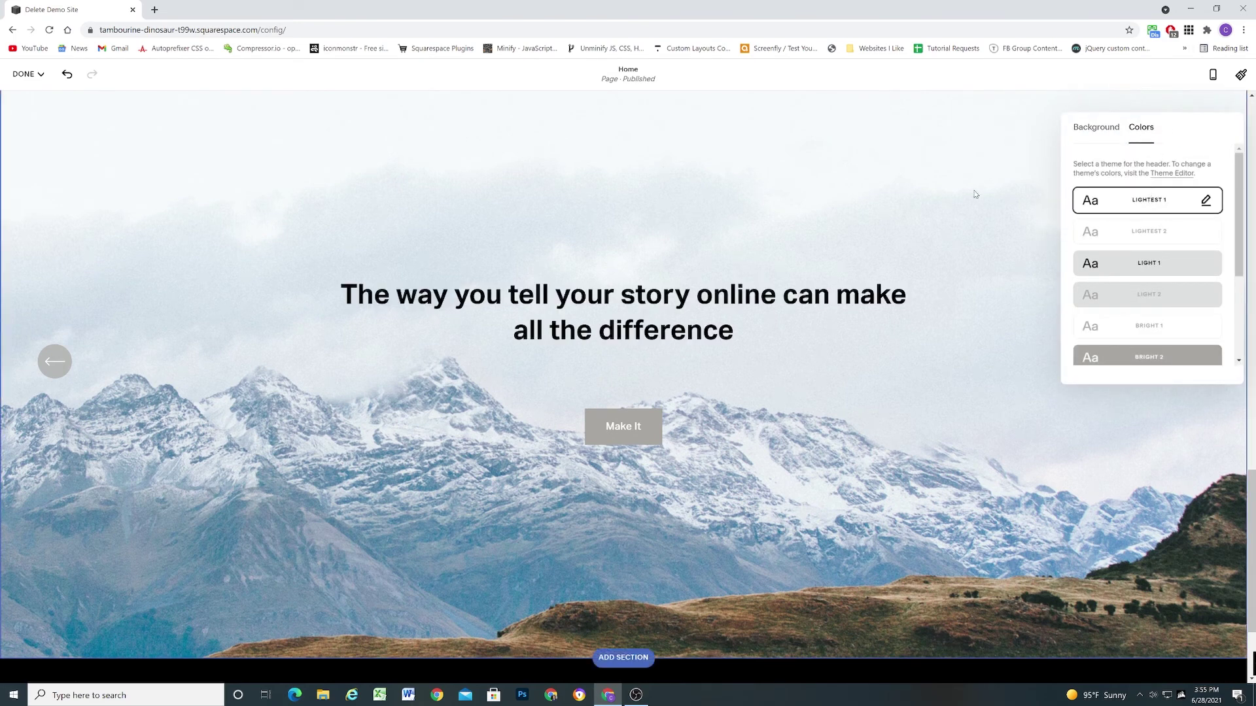
pyautogui.click(866, 183)
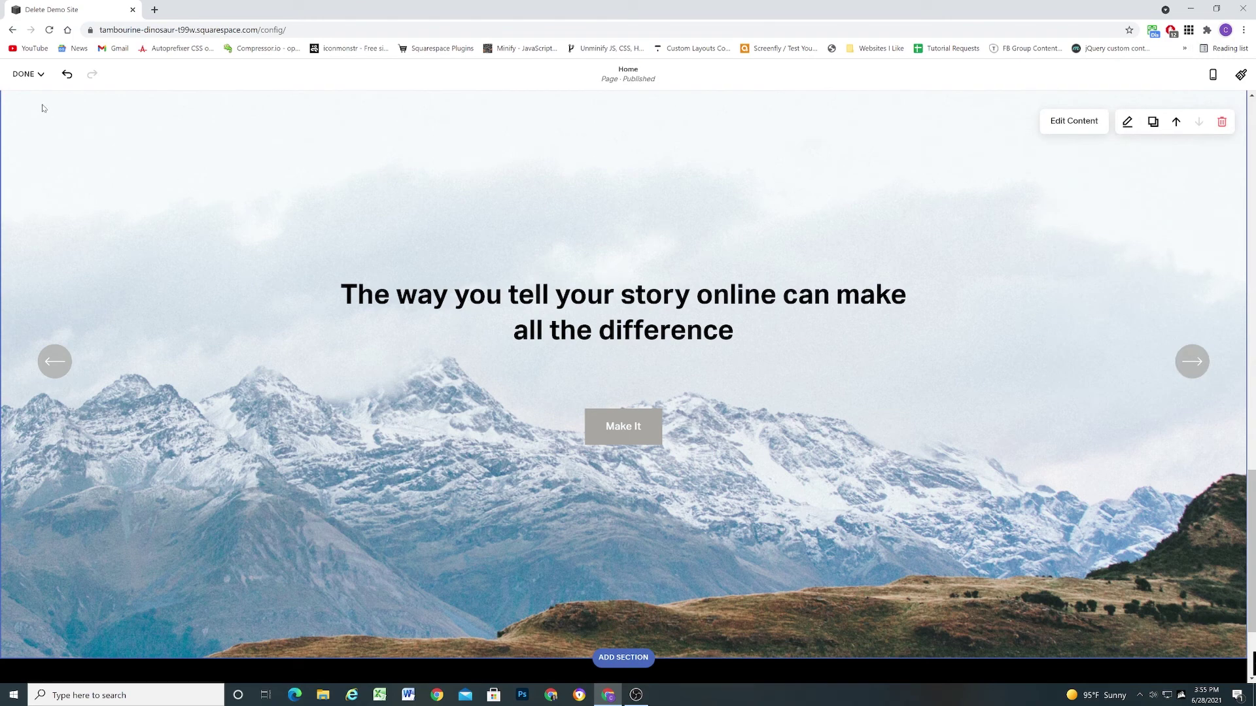
# Step: Save and exit, advance the slideshow to the creative project and story slides, then resume editing
pyautogui.click(26, 74)
pyautogui.click(27, 92)
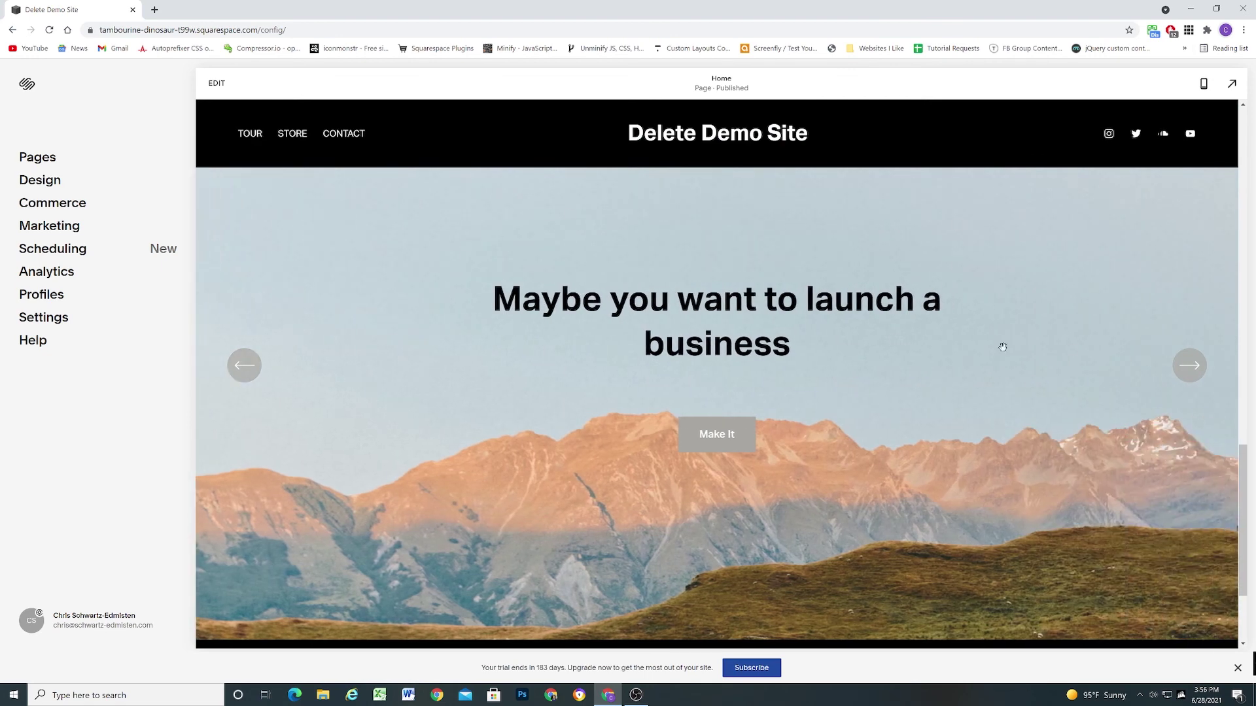
pyautogui.scroll(-1, 1003, 347)
pyautogui.click(1200, 310)
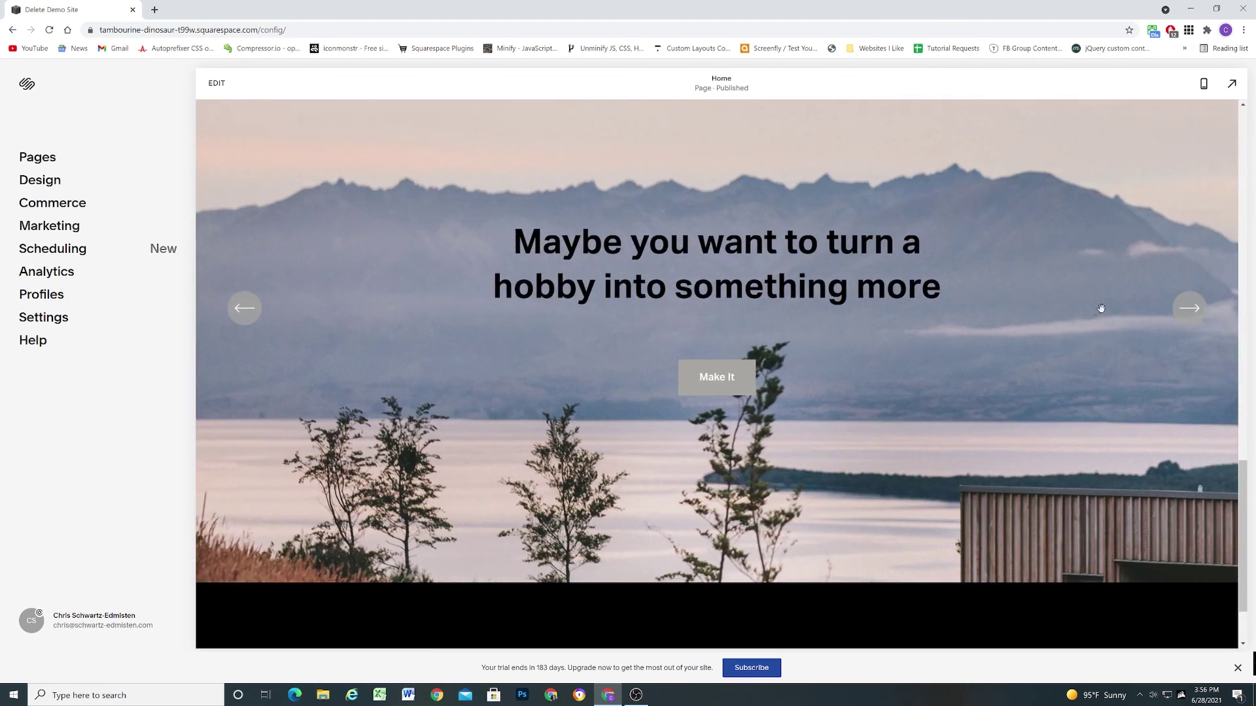
pyautogui.click(1191, 310)
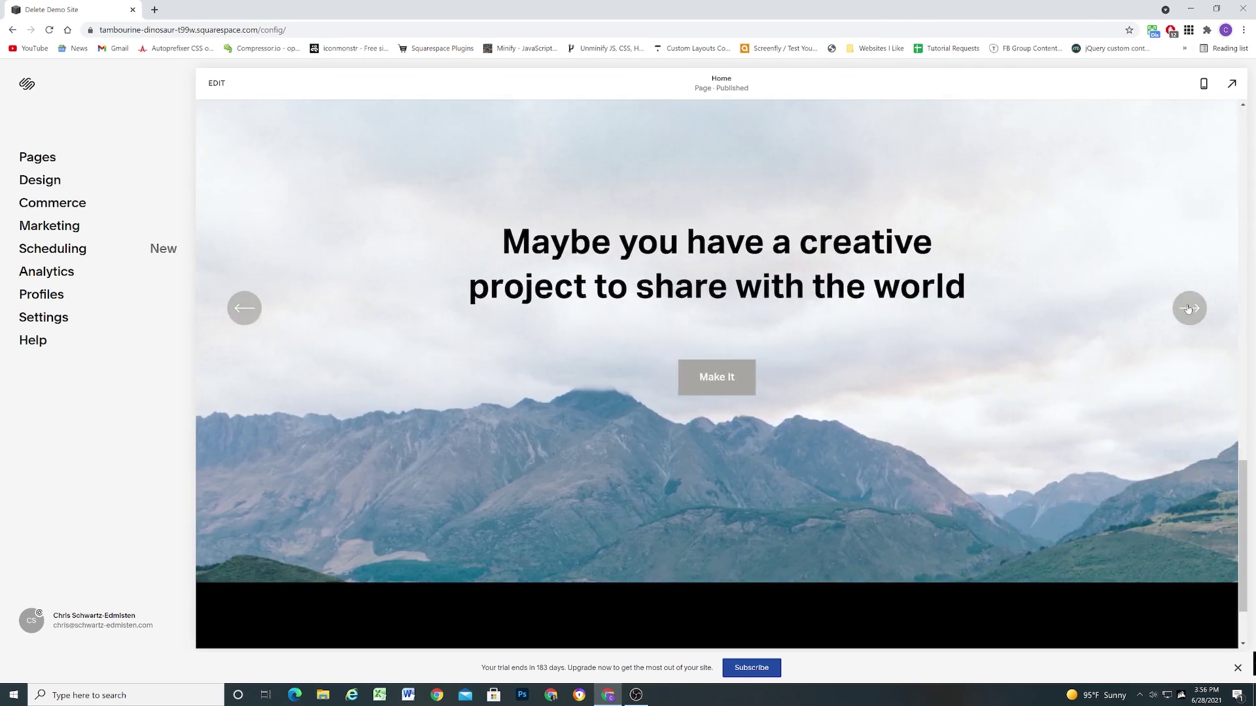
pyautogui.click(1189, 309)
pyautogui.click(216, 83)
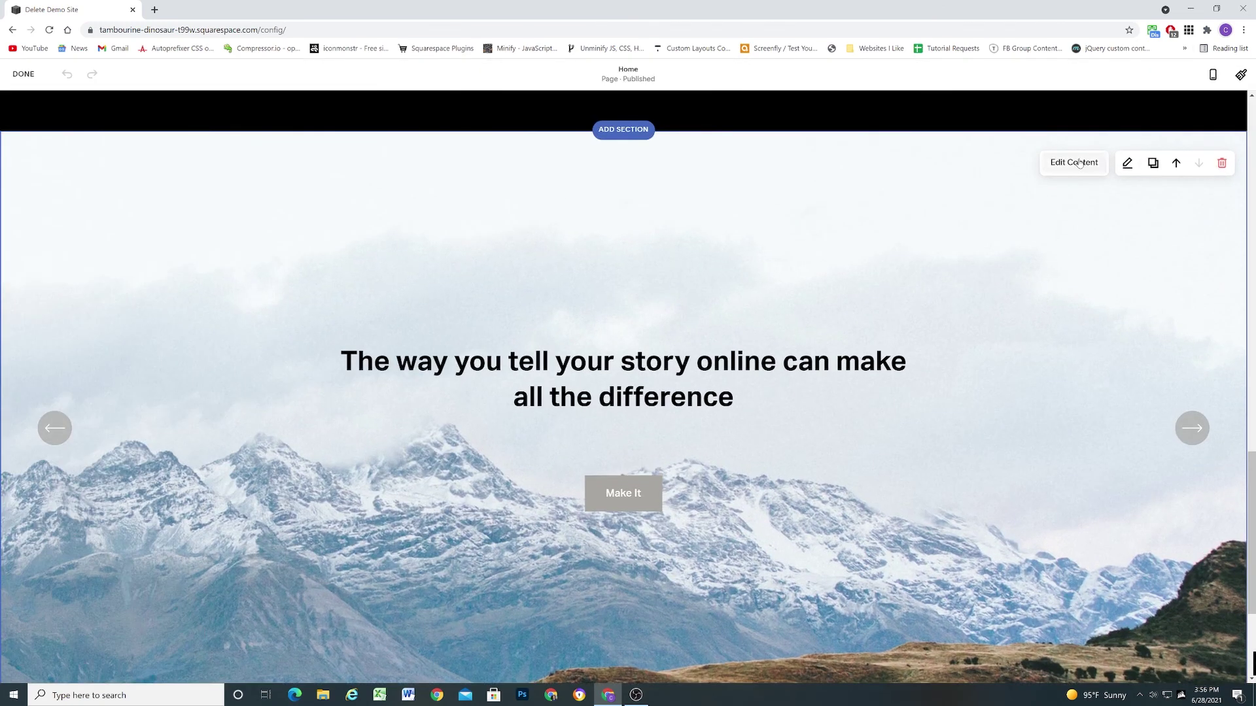
# Step: Turn Show Body on for the slides, switch it back off, then go to Design settings
pyautogui.click(1079, 163)
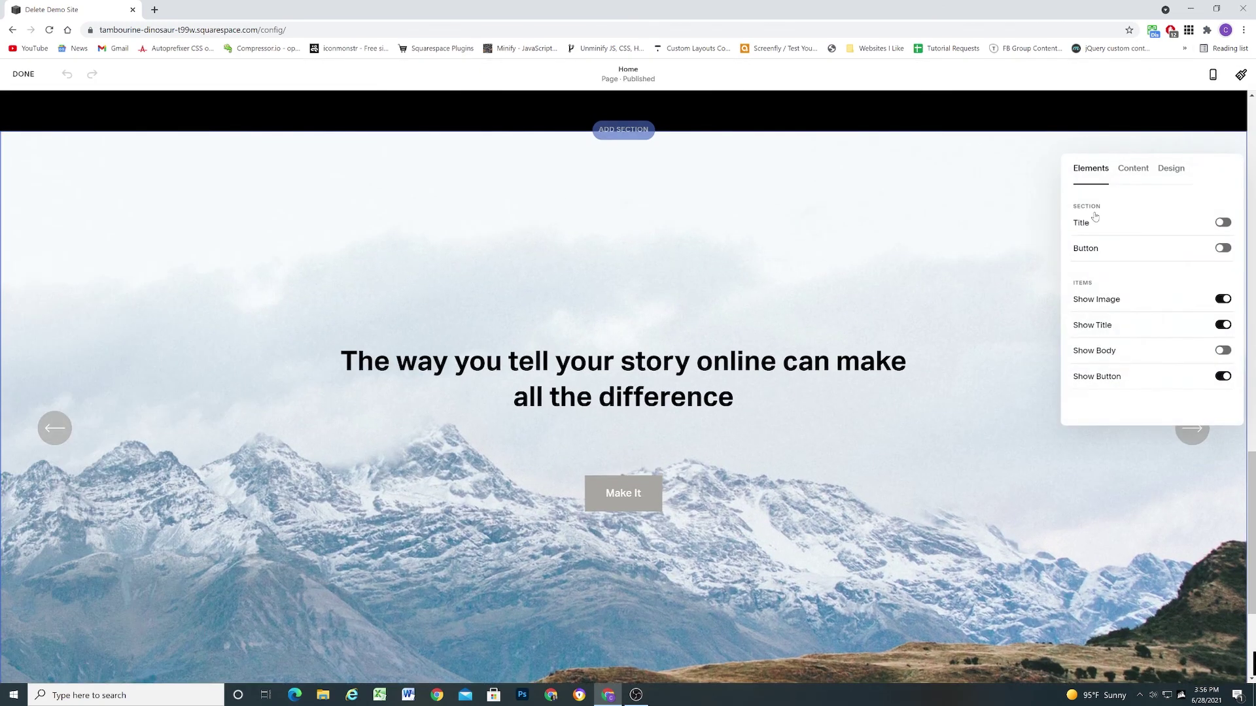
pyautogui.click(1223, 350)
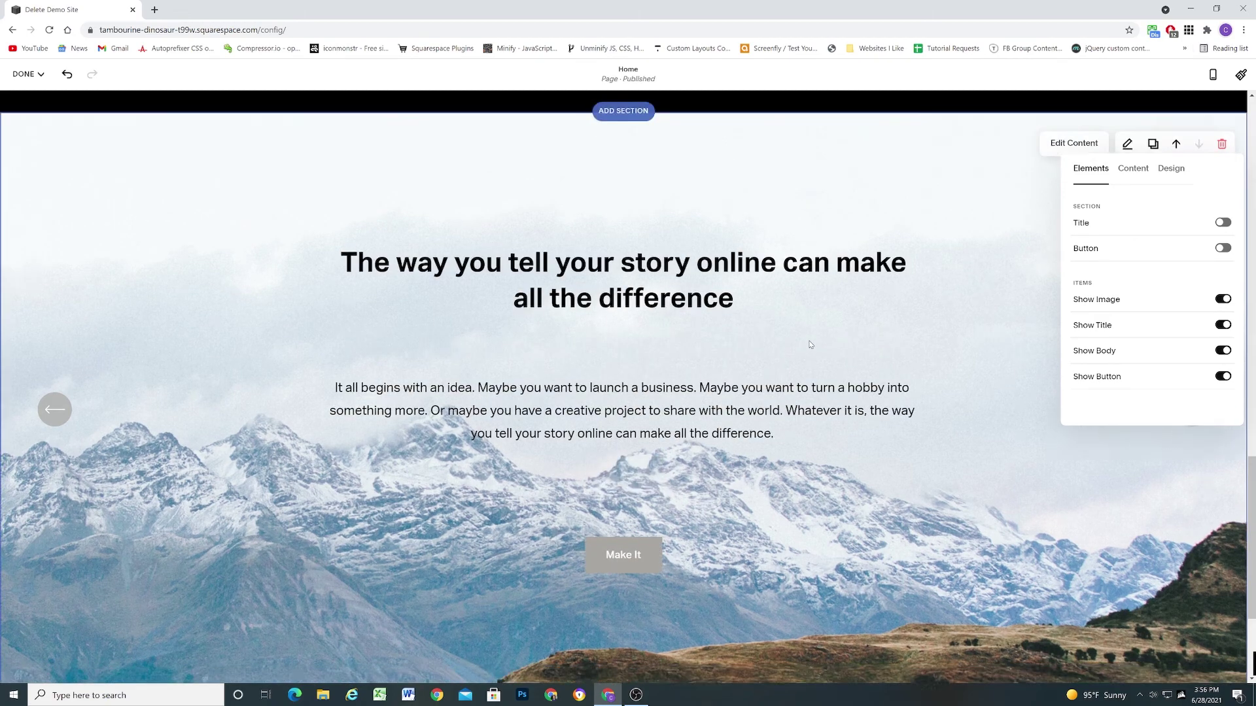
pyautogui.scroll(1, 662, 327)
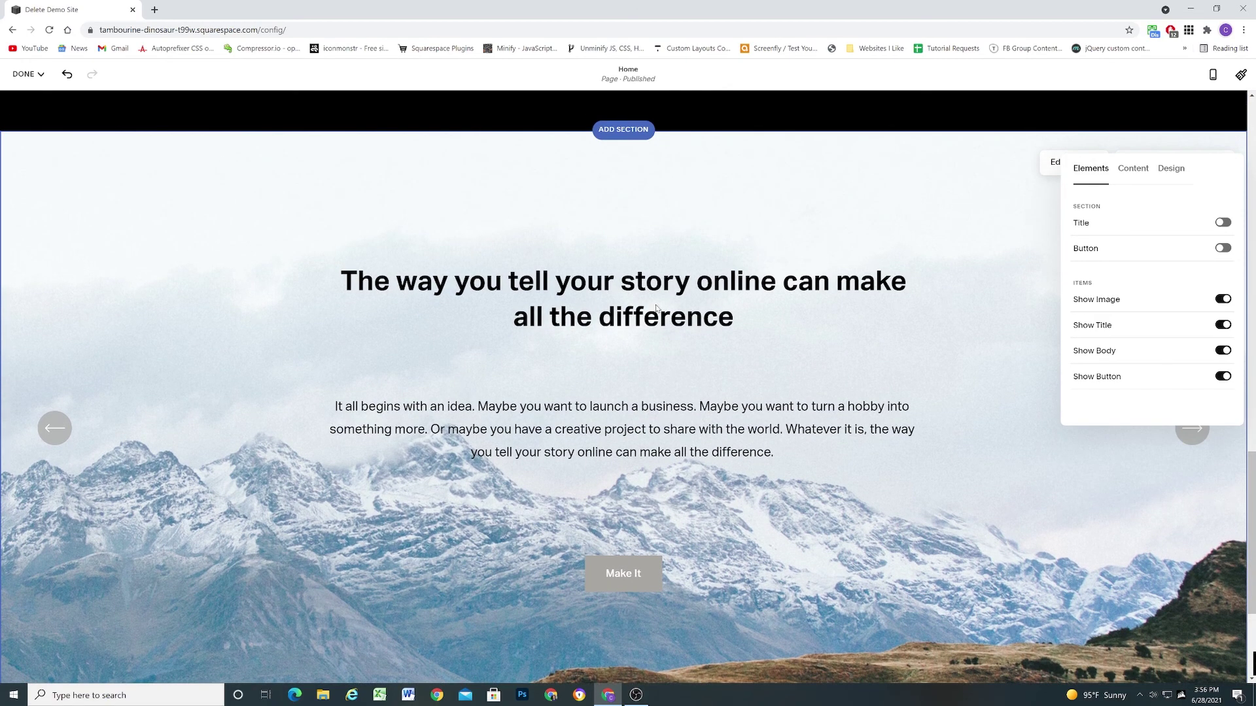
pyautogui.scroll(-1, 663, 307)
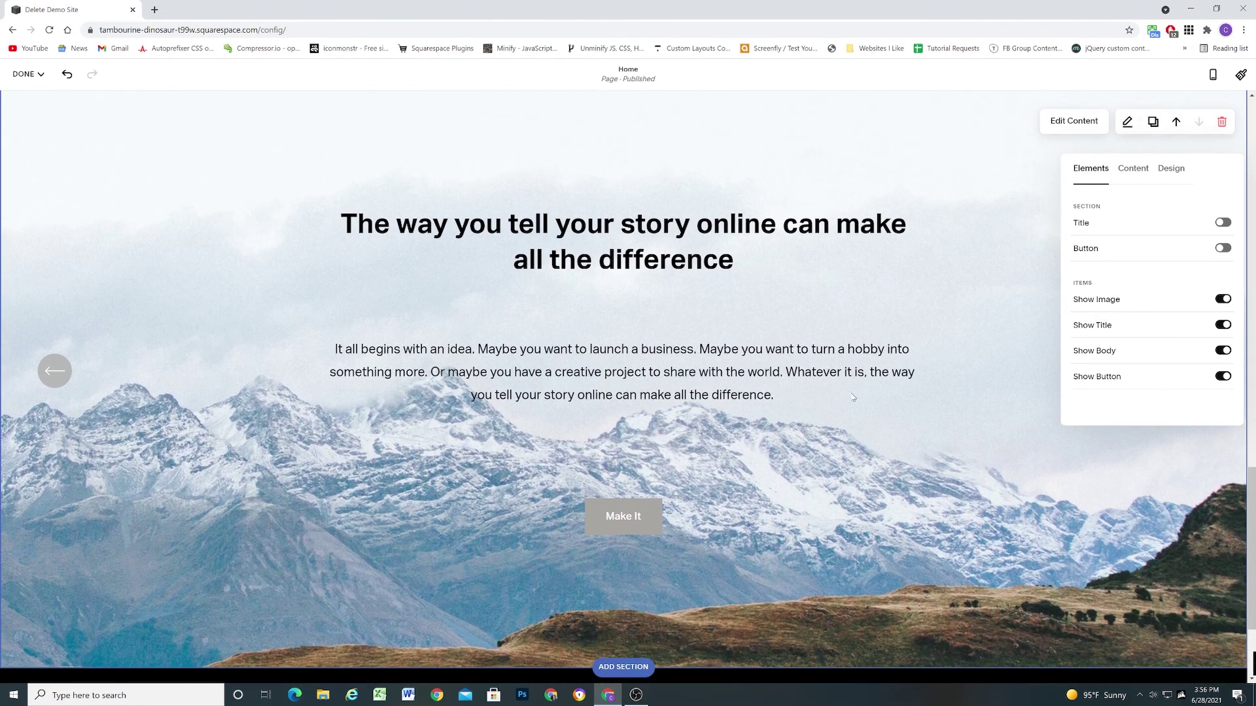
pyautogui.click(1221, 351)
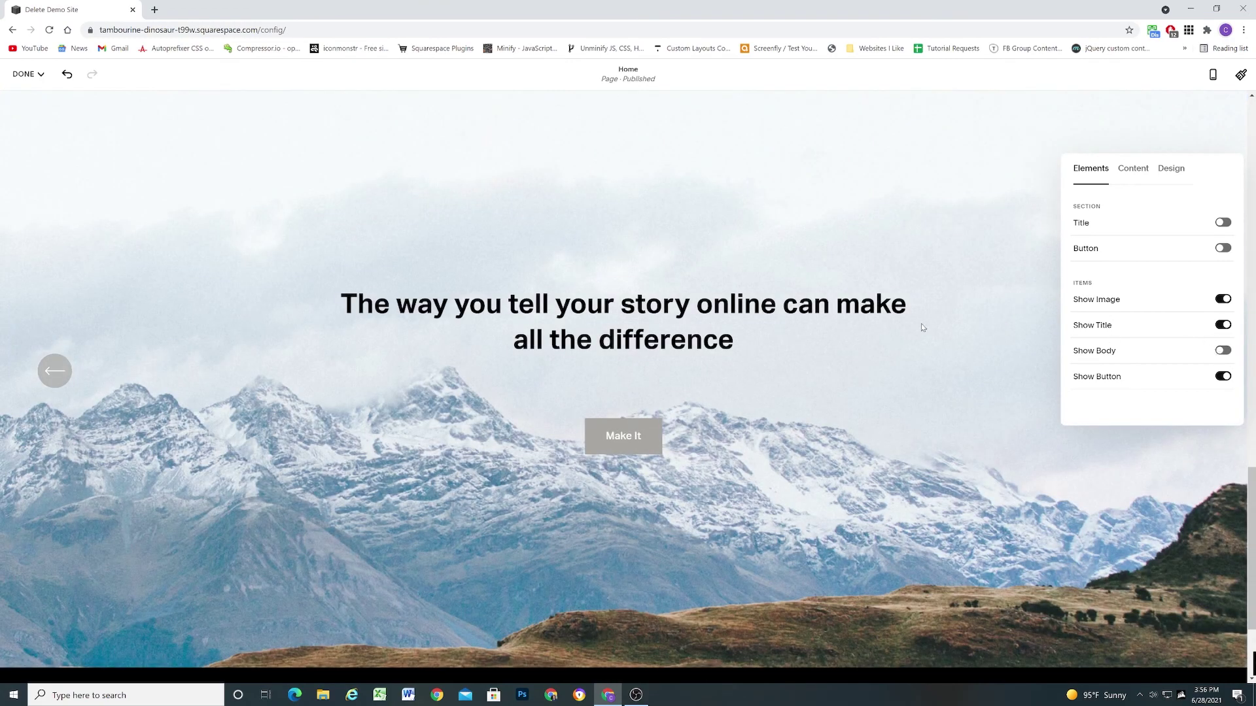
pyautogui.click(1169, 169)
# Step: Preview the banner slideshow on mobile, stepping two slides forward and two back, then return to desktop
pyautogui.click(1212, 74)
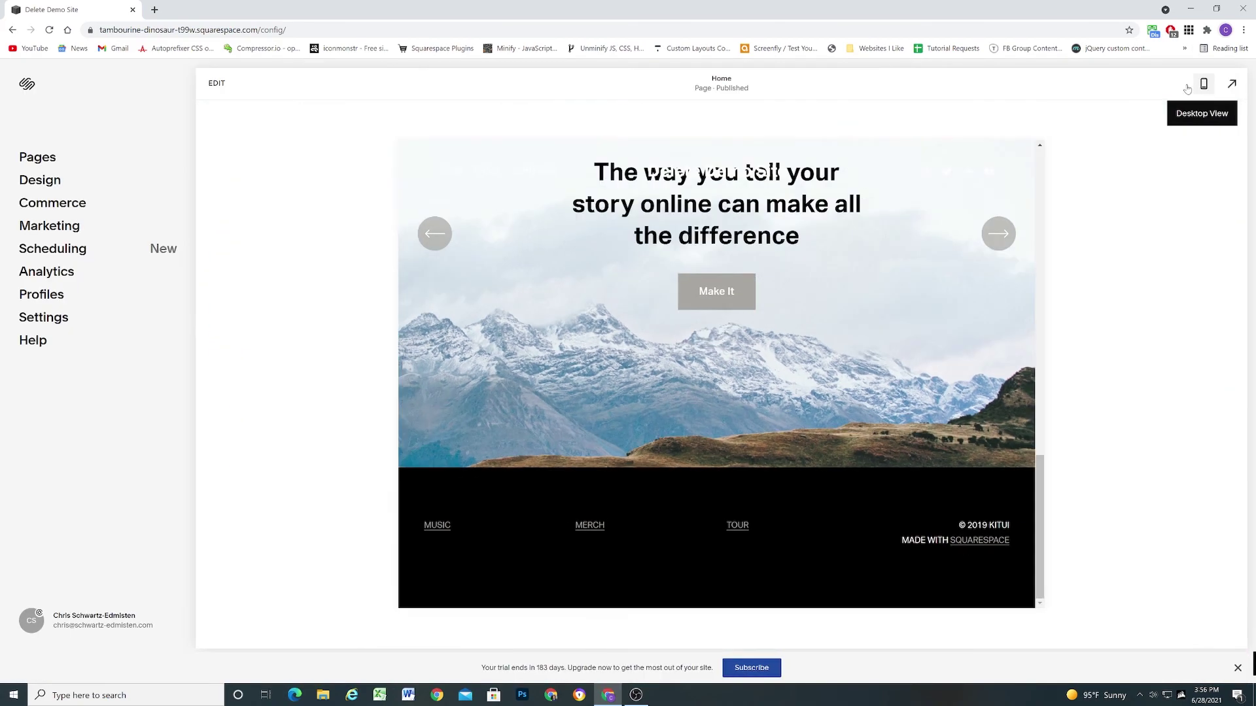
pyautogui.scroll(-3, 752, 320)
pyautogui.scroll(-2, 752, 319)
pyautogui.scroll(1, 756, 440)
pyautogui.scroll(1, 758, 445)
pyautogui.scroll(-1, 769, 456)
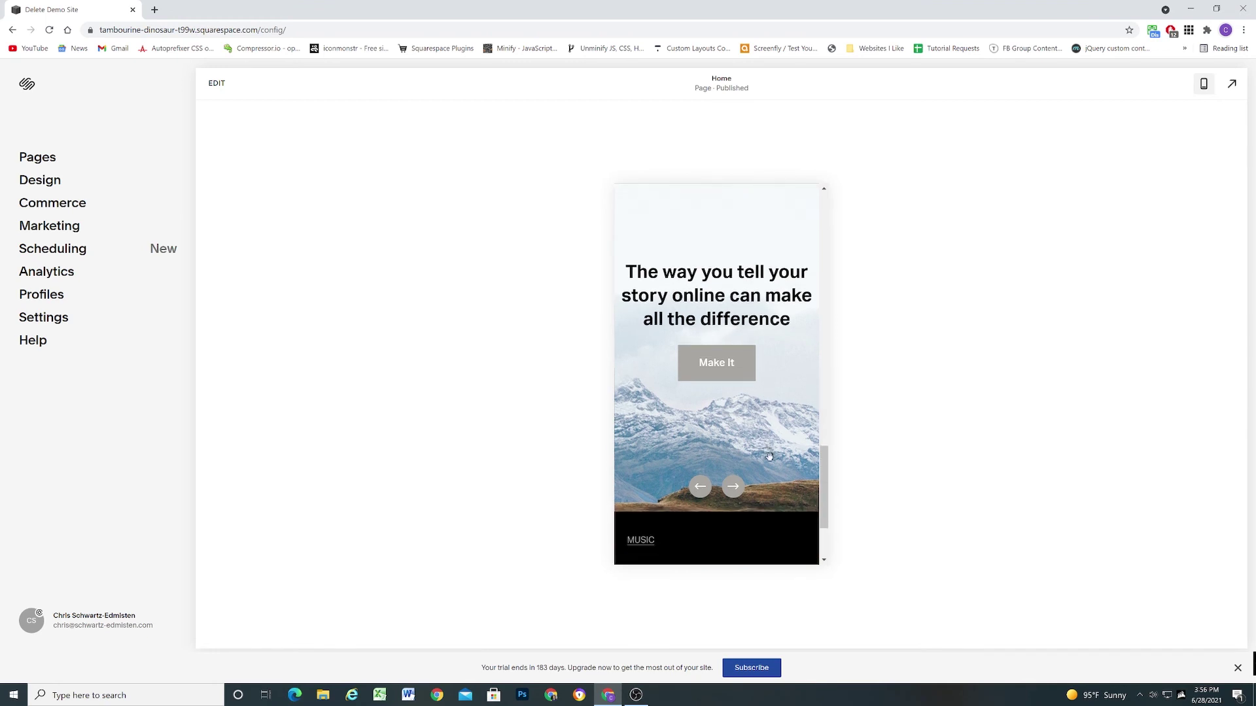
pyautogui.click(733, 485)
pyautogui.click(732, 485)
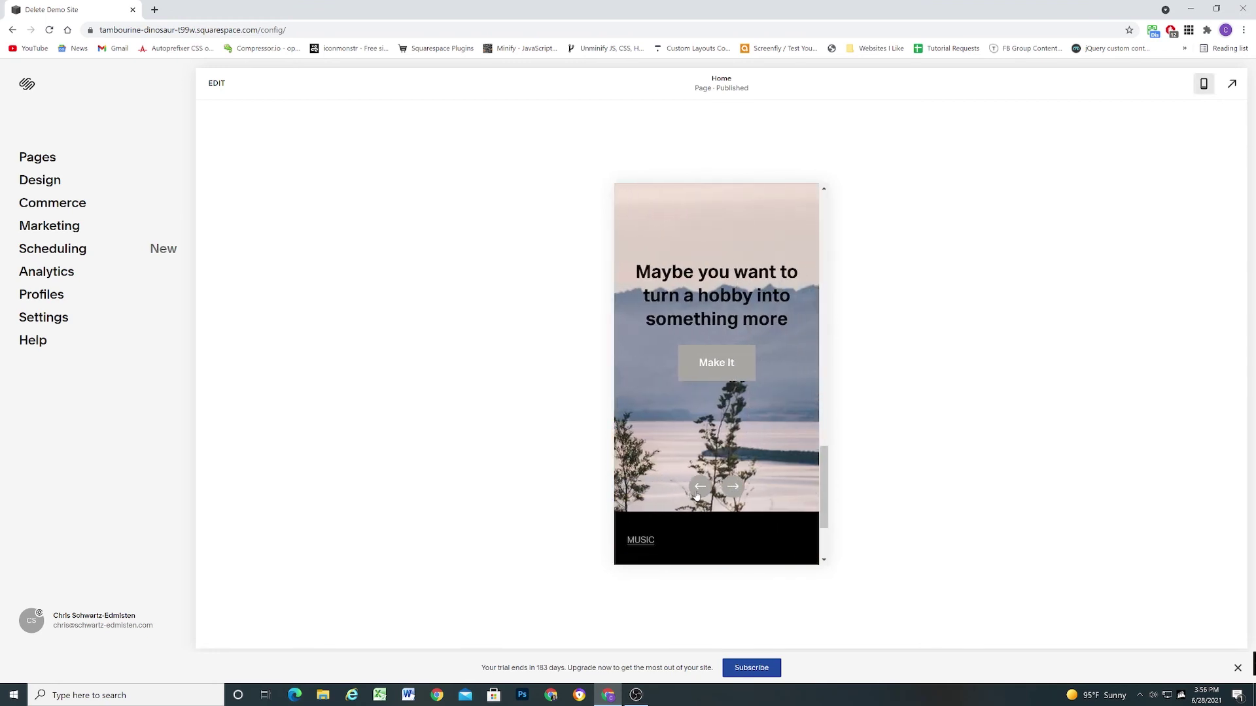
pyautogui.click(699, 487)
pyautogui.click(699, 487)
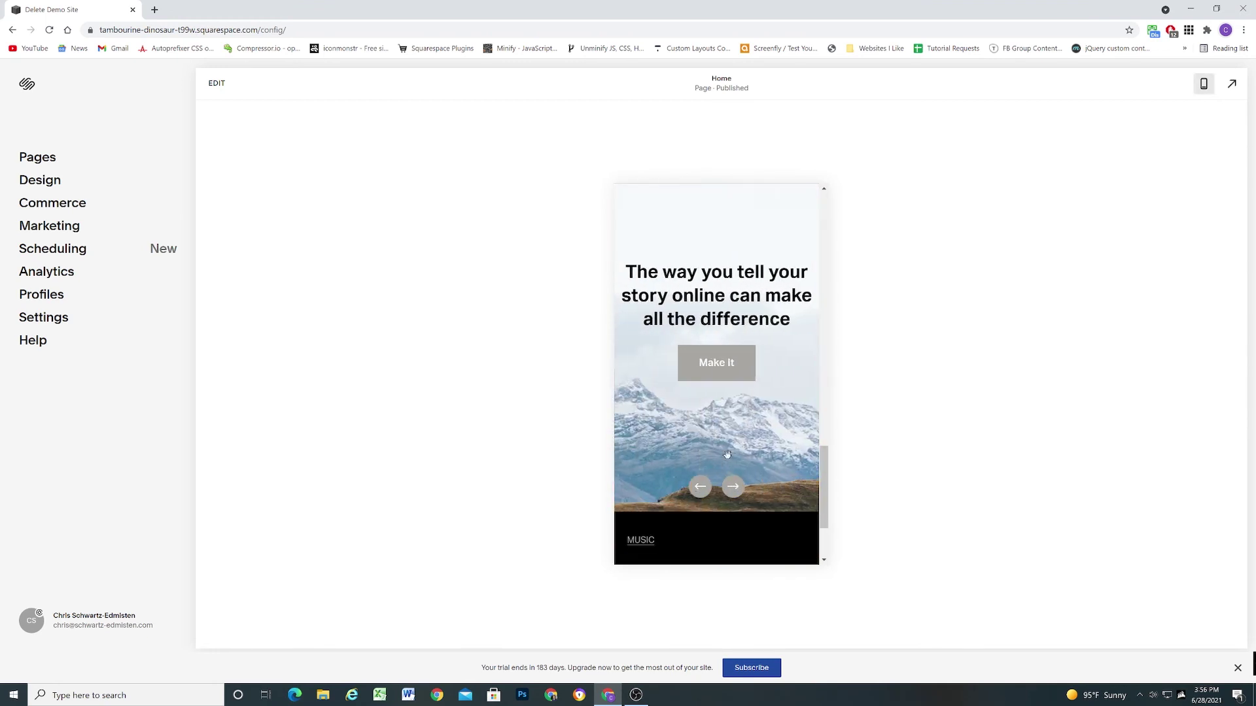
pyautogui.scroll(1, 759, 386)
pyautogui.click(1204, 83)
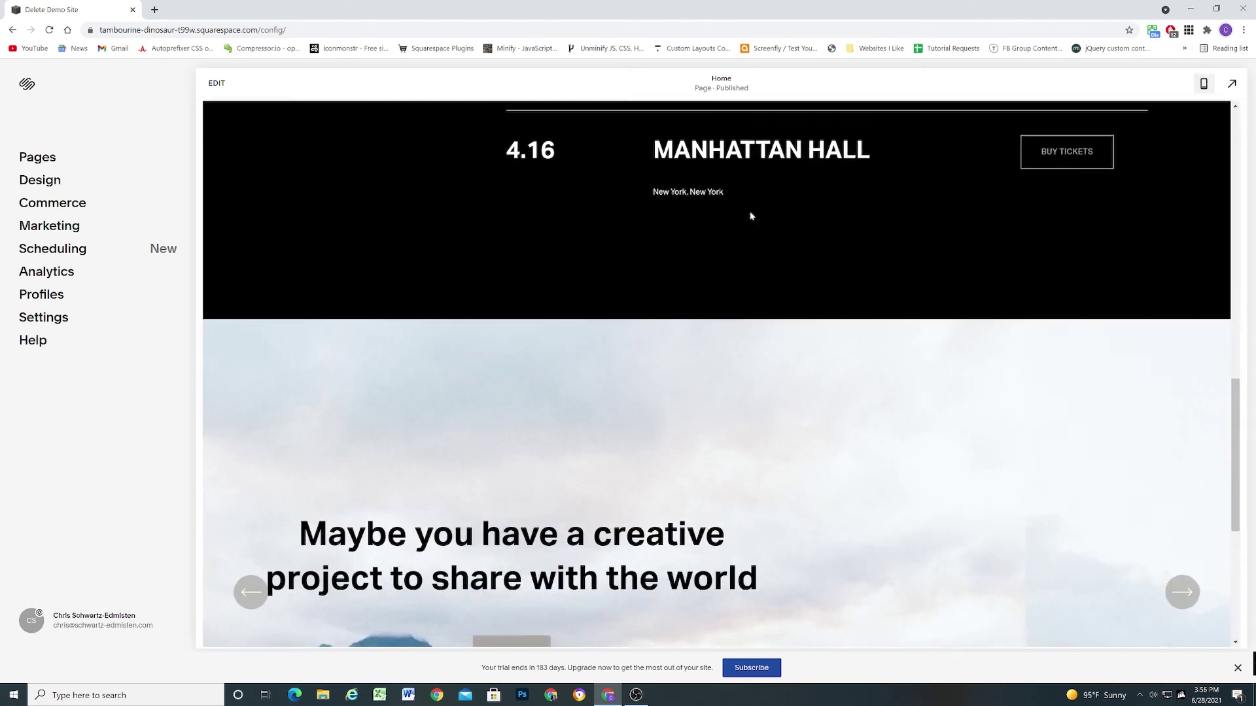
# Step: Turn on Show Adjacent Slides for the banner slideshow and save the page
pyautogui.click(221, 91)
pyautogui.click(1076, 174)
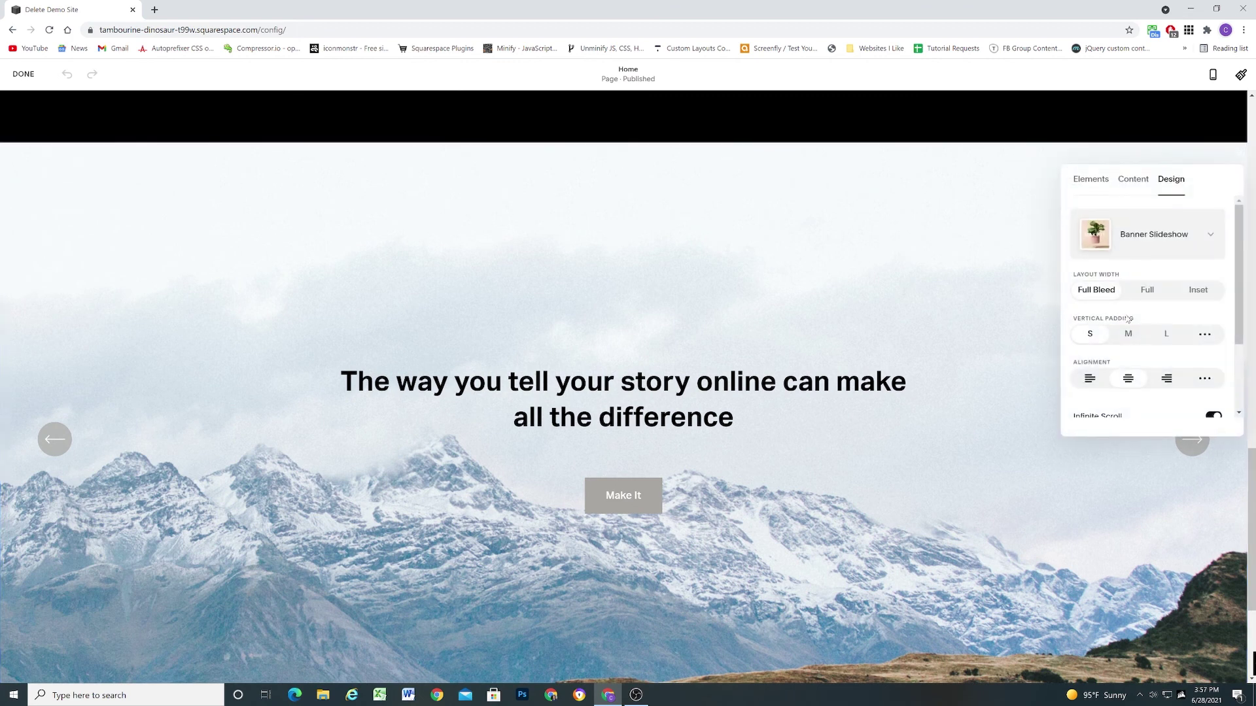
pyautogui.scroll(-2, 1136, 327)
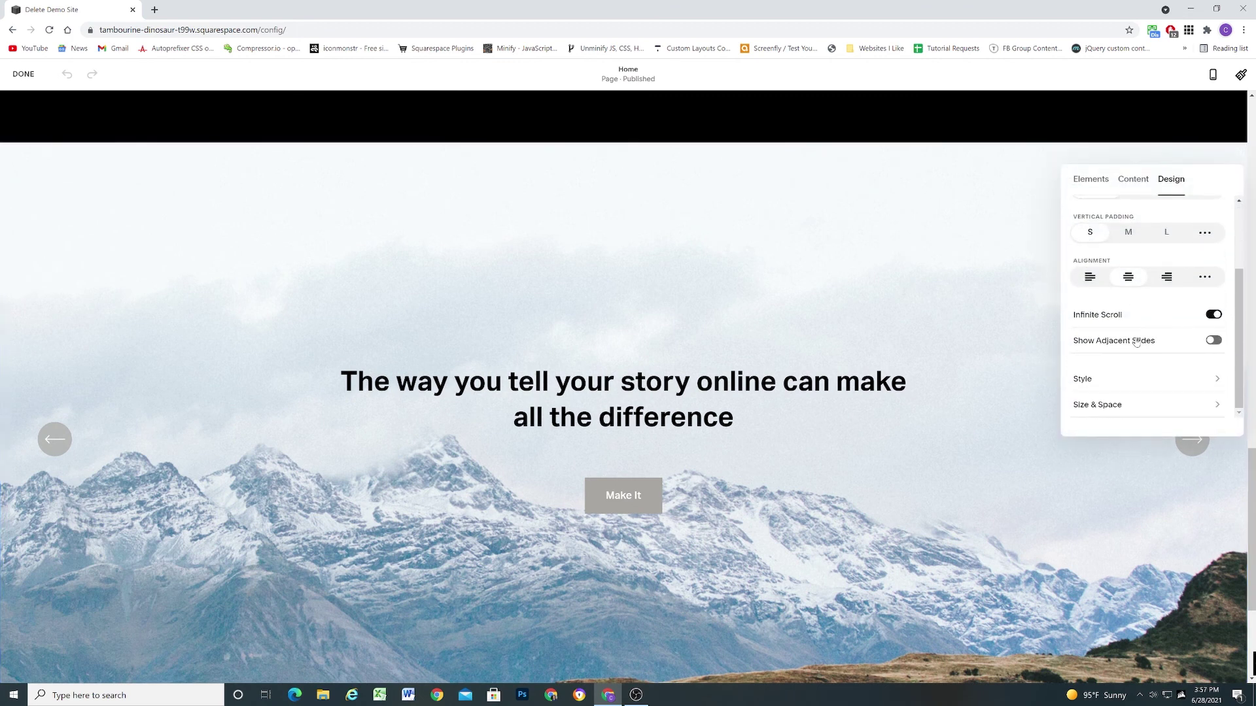
pyautogui.click(1214, 341)
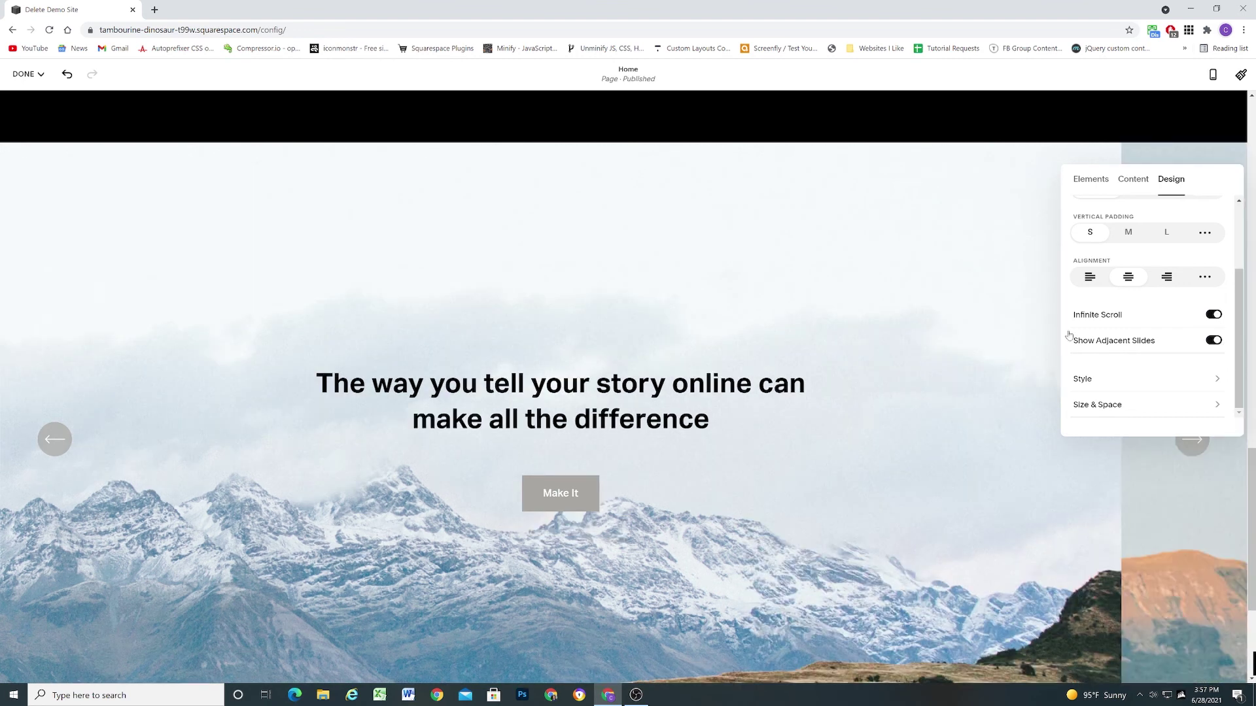
pyautogui.click(976, 317)
pyautogui.scroll(-2, 1048, 327)
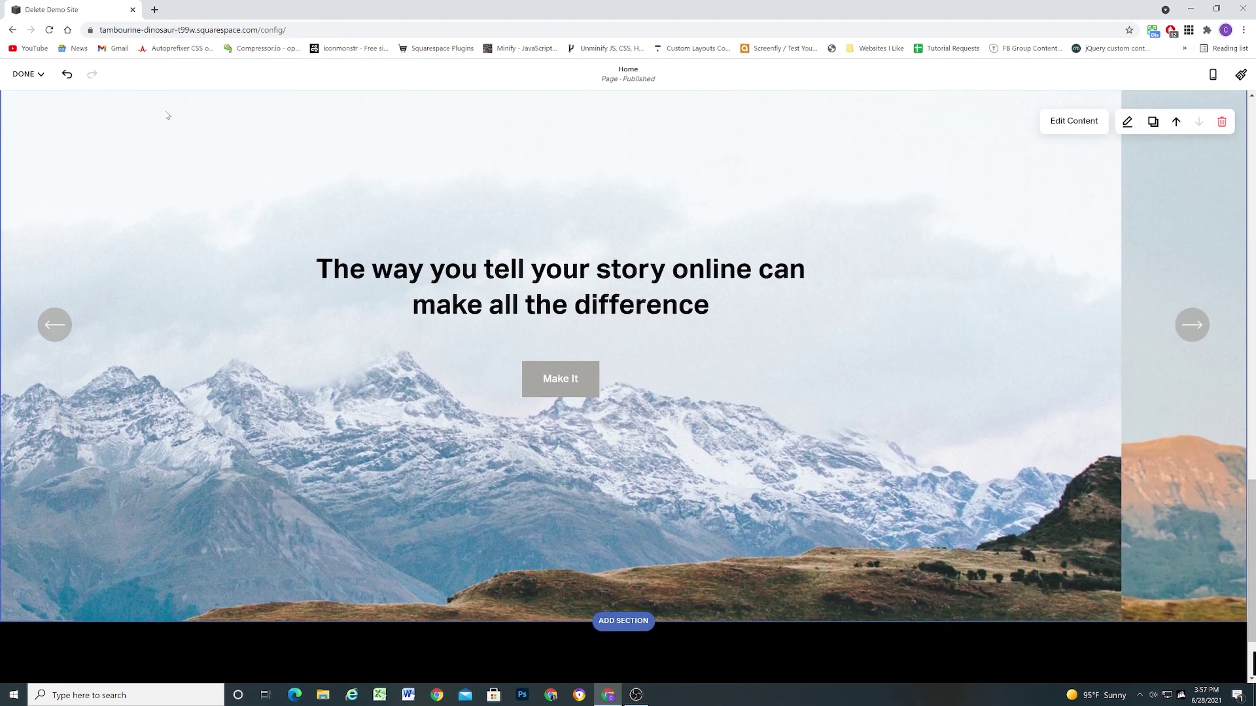
pyautogui.click(24, 74)
pyautogui.click(26, 95)
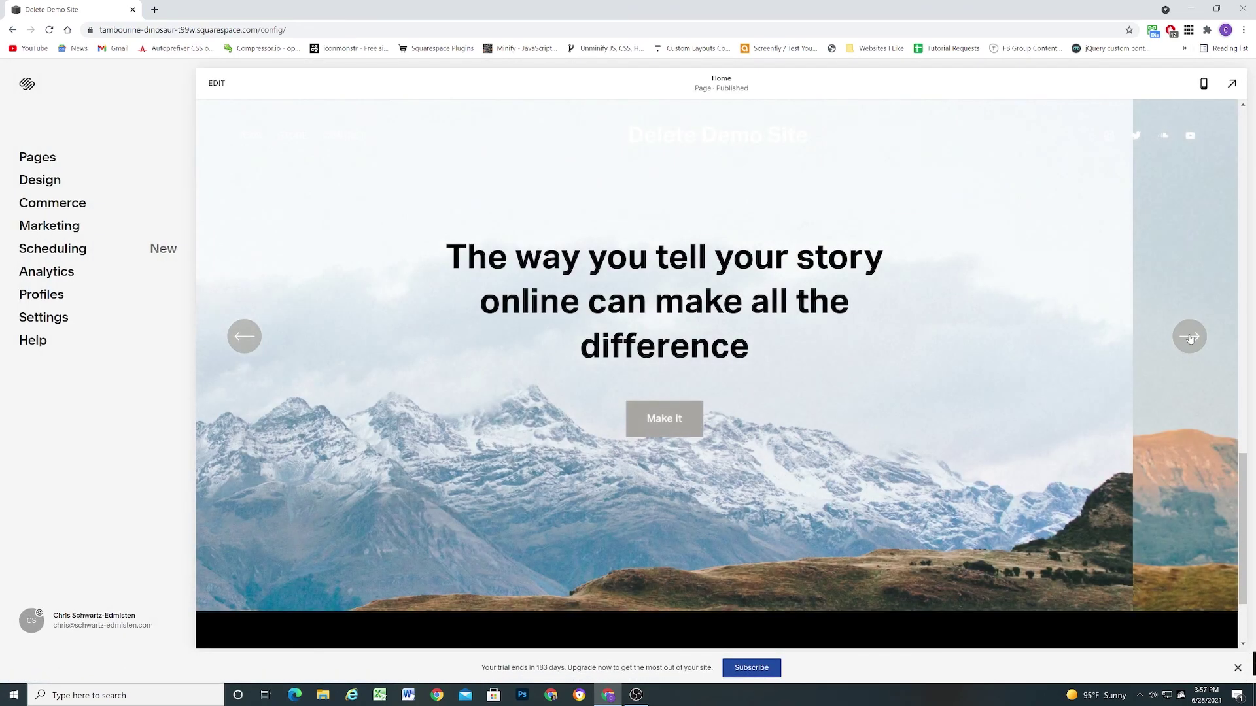
# Step: Page the desktop banner slideshow forward three slides to the creative project slide
pyautogui.click(1190, 338)
pyautogui.click(1190, 337)
pyautogui.click(1189, 338)
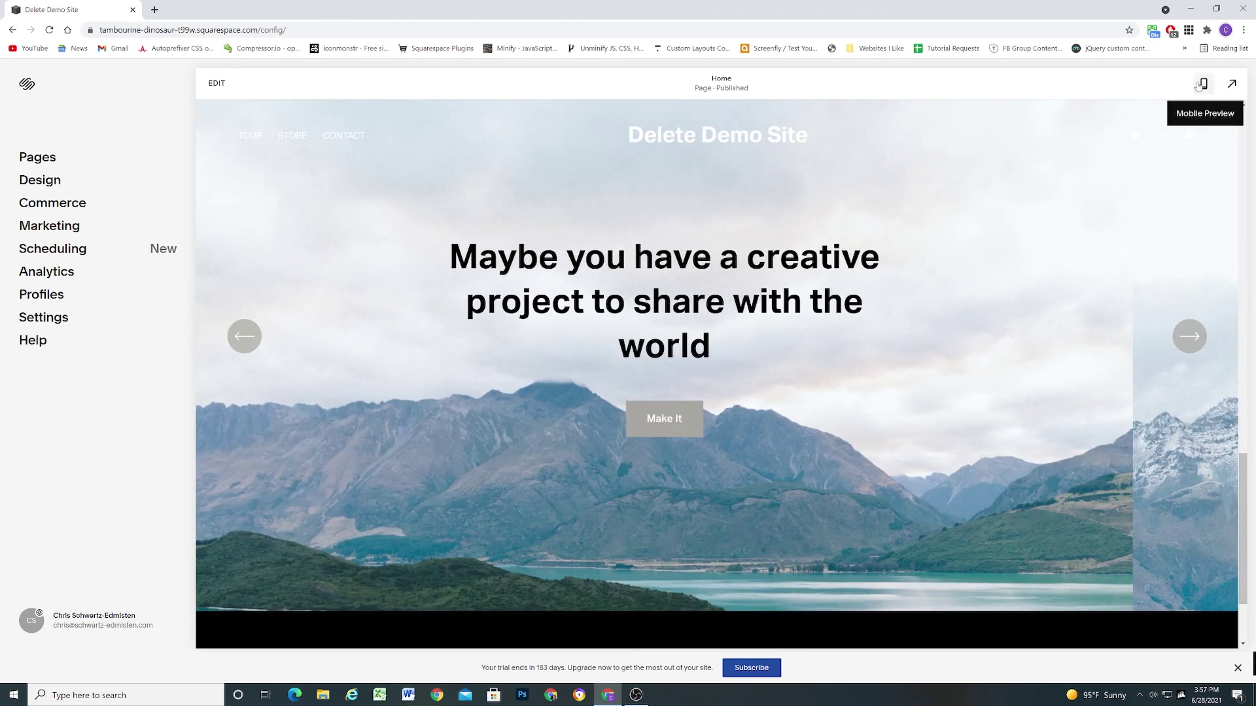
# Step: Switch to the mobile preview and page its slides back and forth, ending on the story slide
pyautogui.click(1204, 83)
pyautogui.scroll(-2, 749, 335)
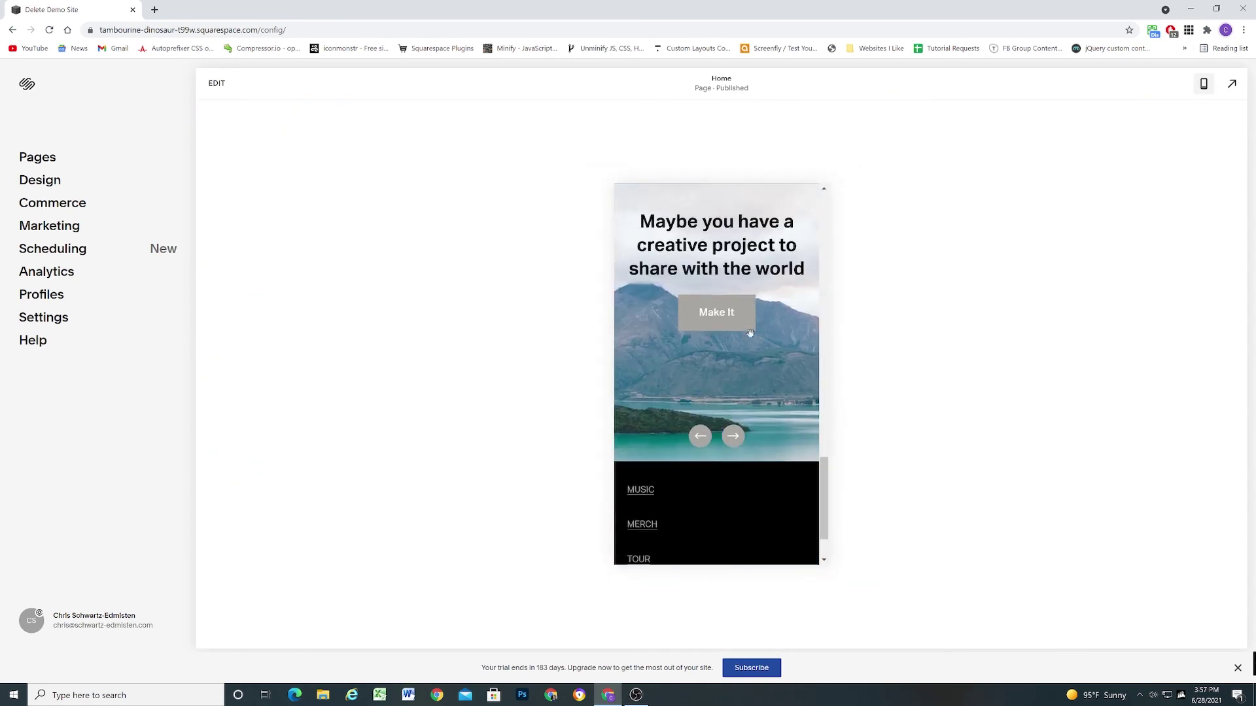
pyautogui.click(732, 420)
pyautogui.click(732, 420)
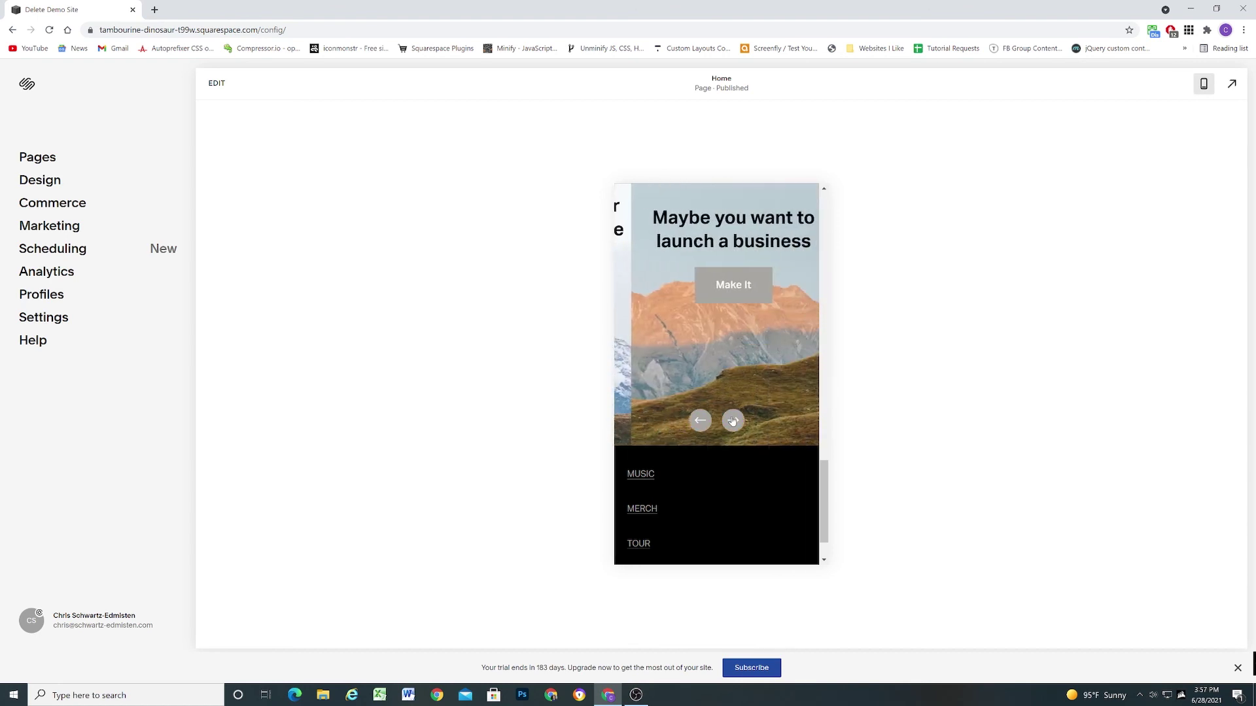
pyautogui.click(699, 421)
pyautogui.click(697, 421)
pyautogui.scroll(1, 712, 439)
pyautogui.click(733, 479)
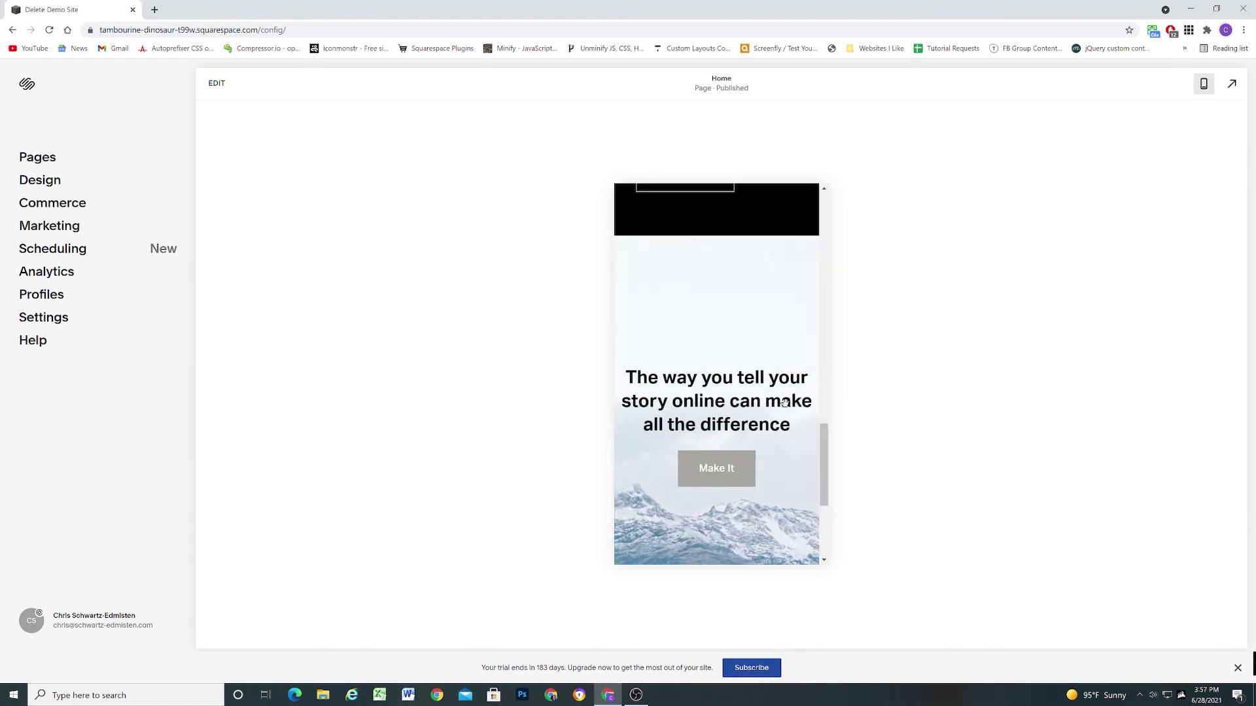